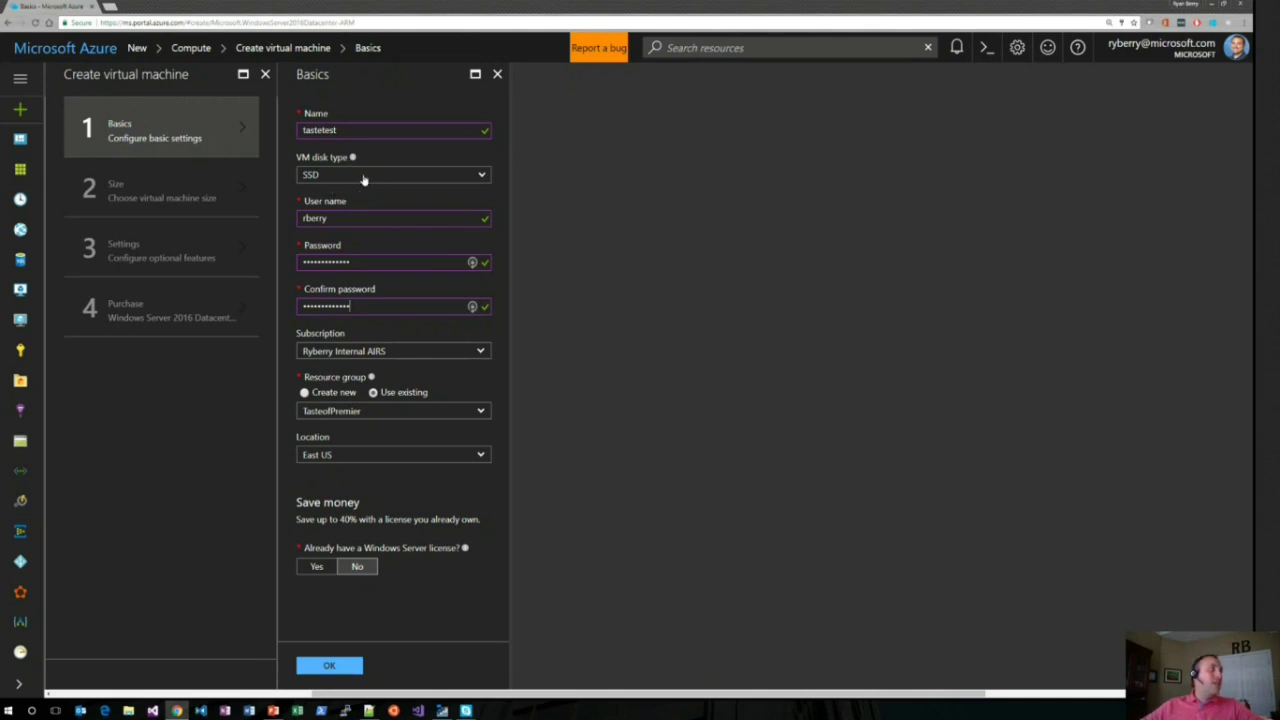
{"action": "left_click", "coordinate": [364, 177]}
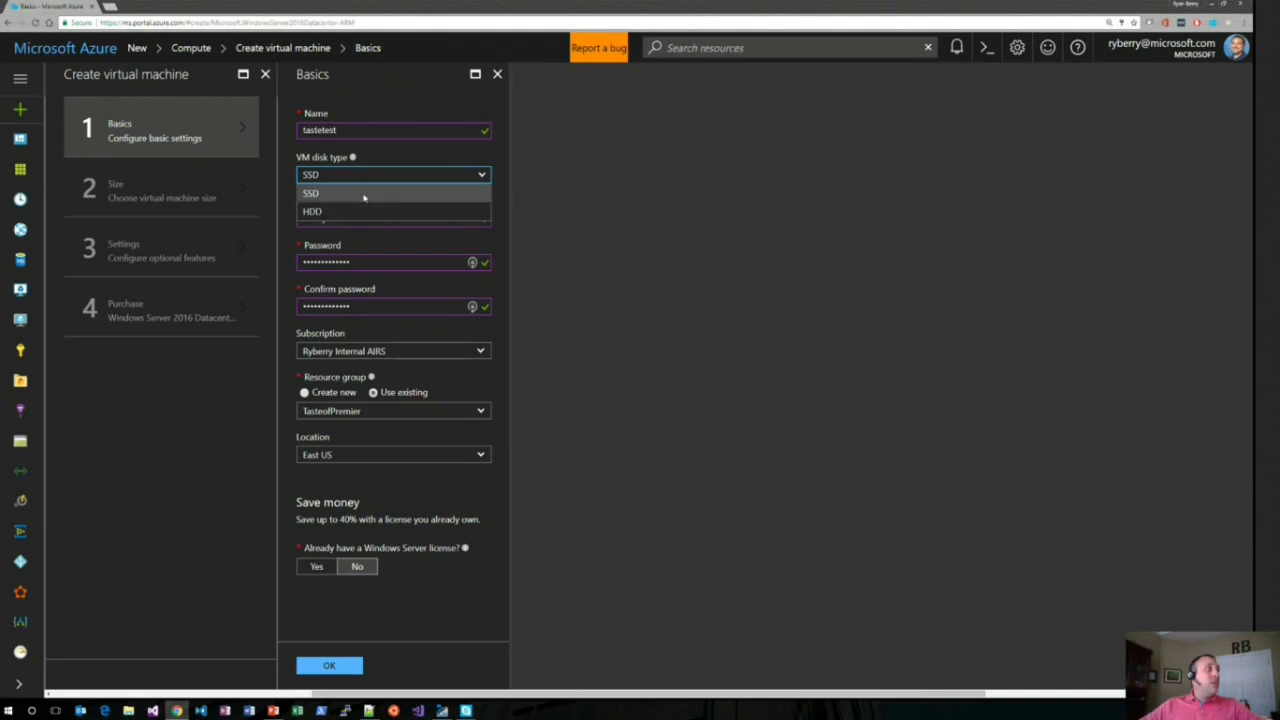
{"action": "left_click", "coordinate": [320, 220]}
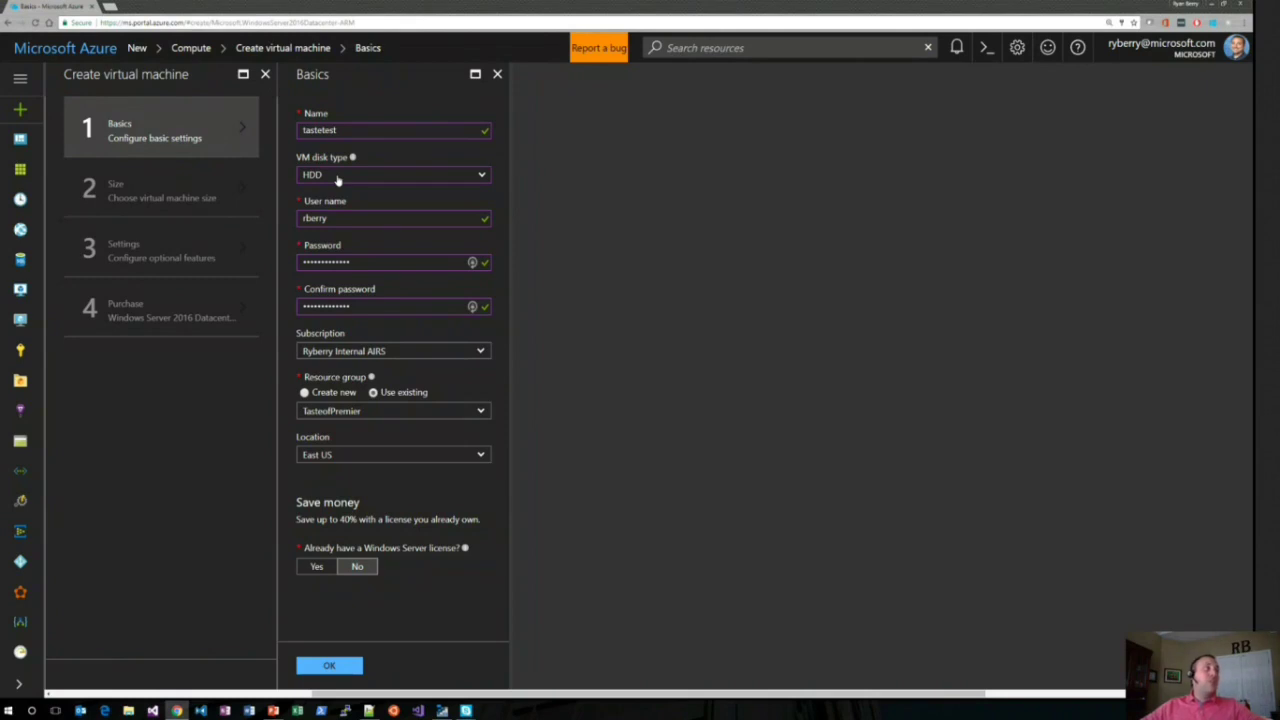
{"action": "left_click", "coordinate": [338, 177]}
{"action": "left_click", "coordinate": [339, 190]}
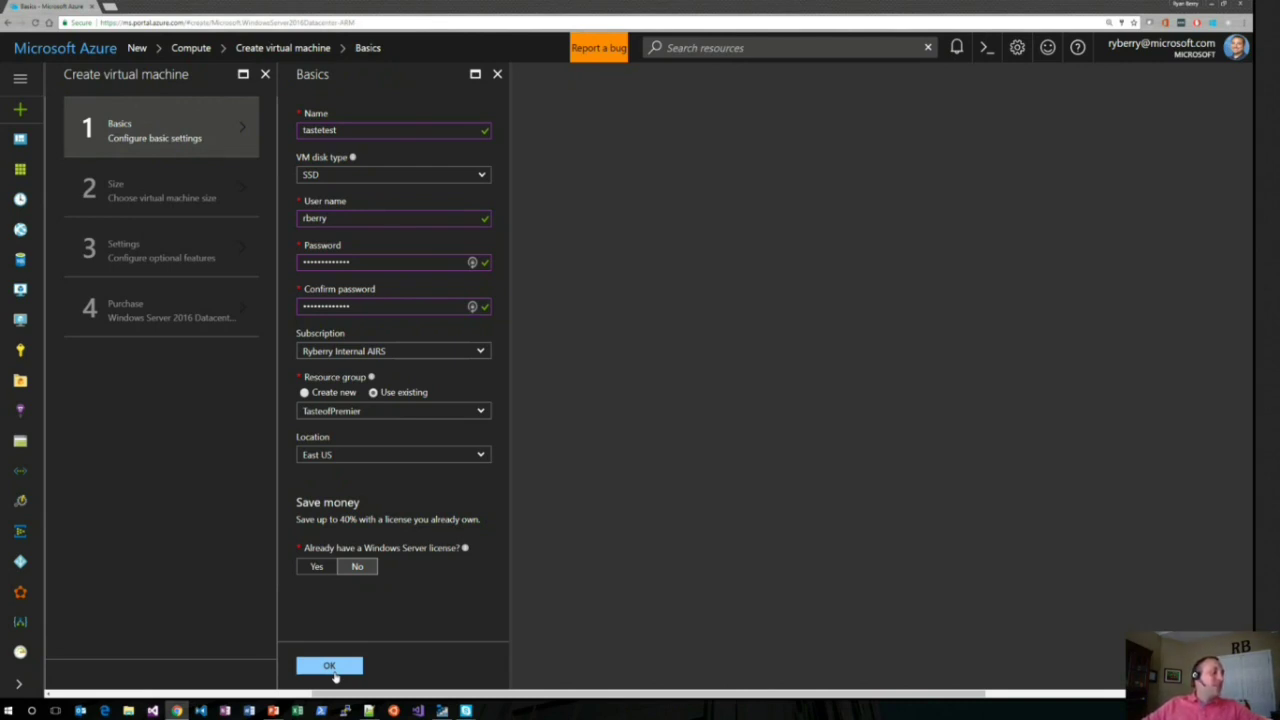
Step: Confirm the Basics settings and choose the DS1_V2 Standard VM size
{"action": "left_click", "coordinate": [335, 674]}
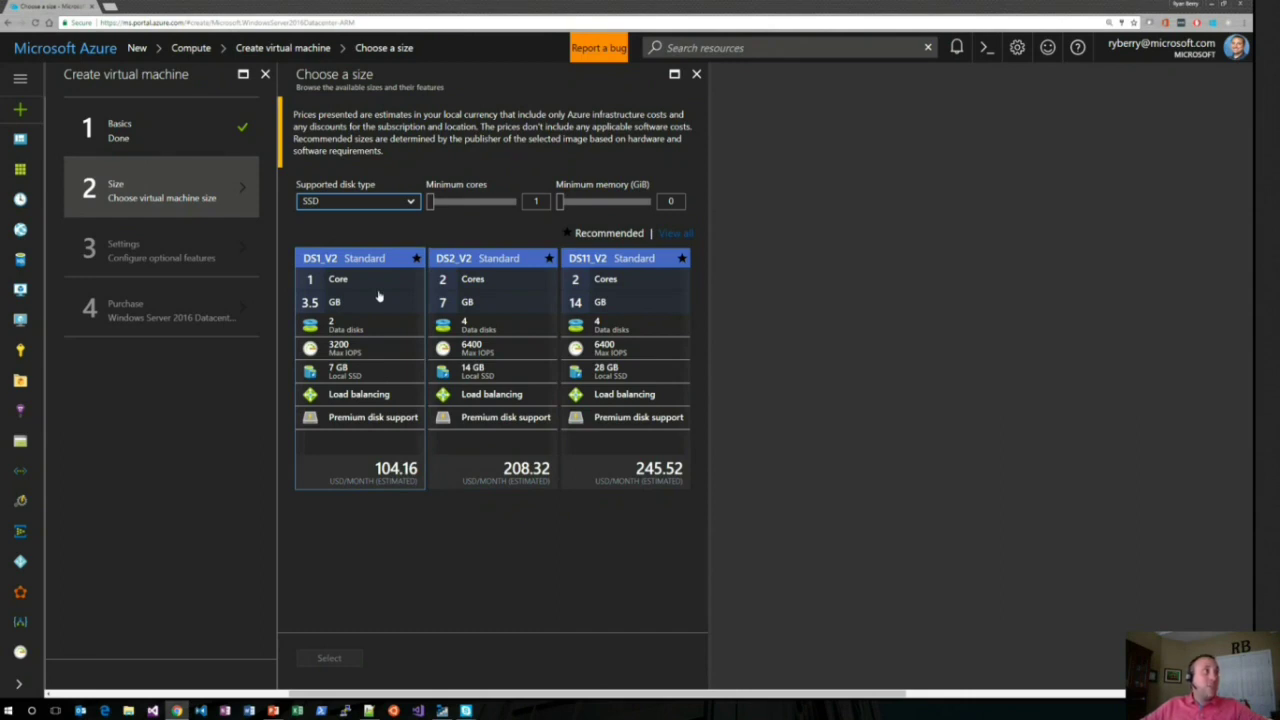
{"action": "left_click", "coordinate": [352, 350]}
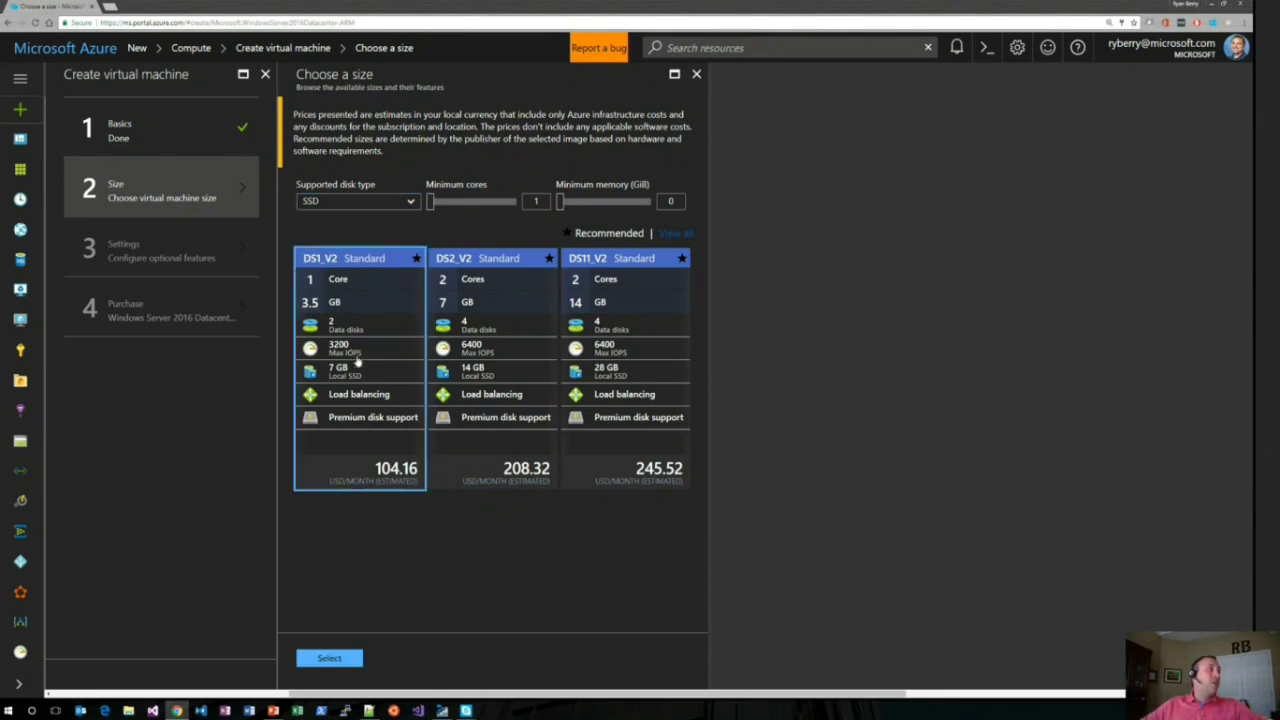
{"action": "left_click", "coordinate": [331, 659]}
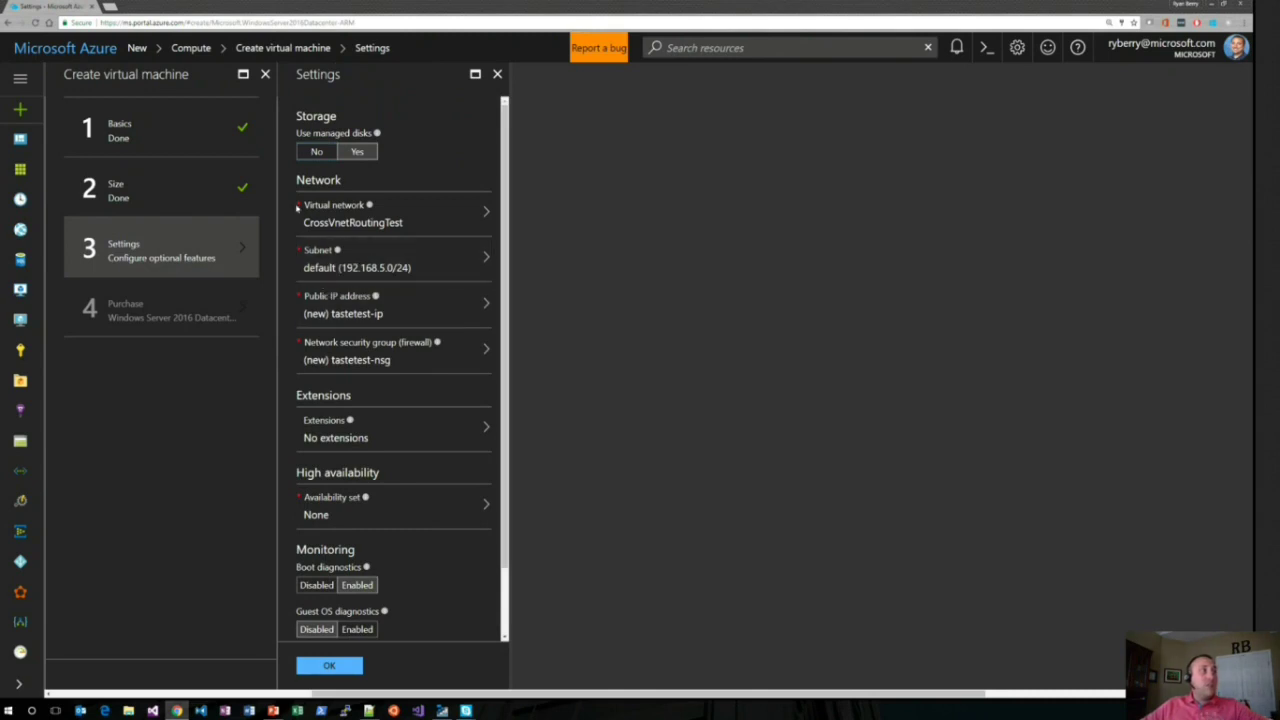
Step: Toggle Use managed disks on and back off, leaving new storage account tasteofpremierdisks172
{"action": "left_click", "coordinate": [352, 155]}
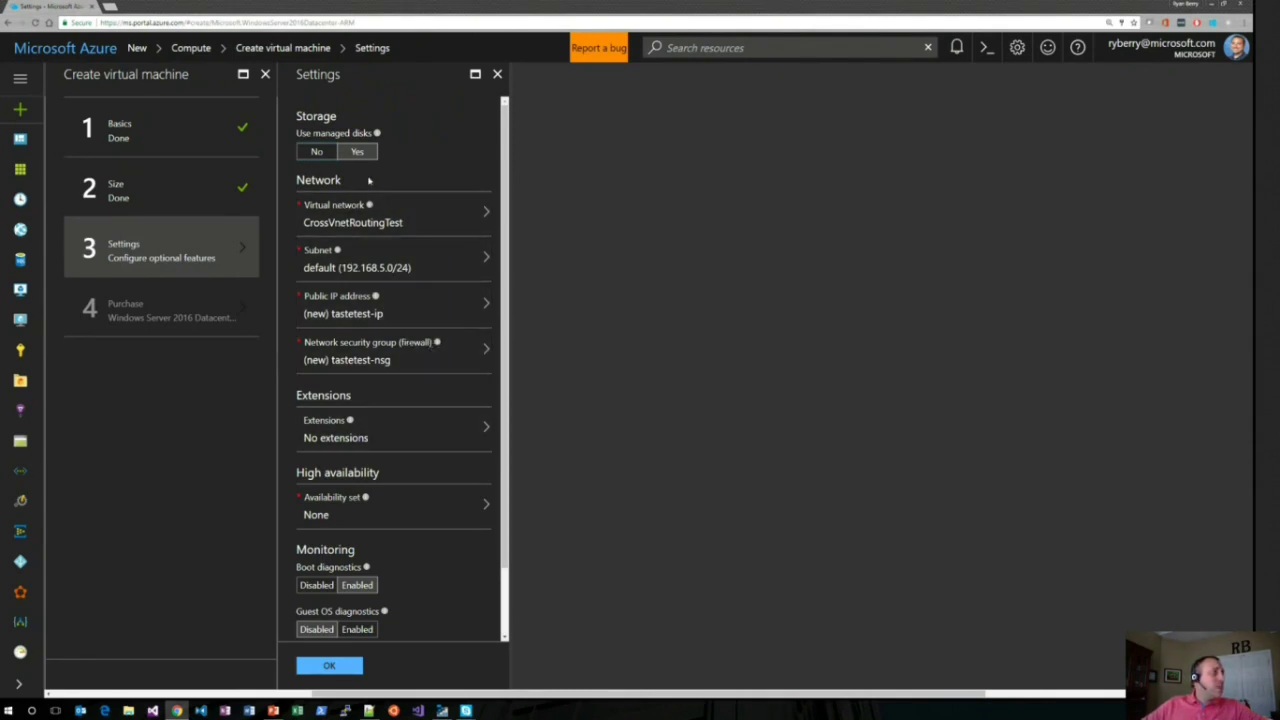
{"action": "scroll", "coordinate": [403, 263], "scroll_direction": "down", "scroll_amount": 1}
{"action": "scroll", "coordinate": [380, 240], "scroll_direction": "up", "scroll_amount": 2}
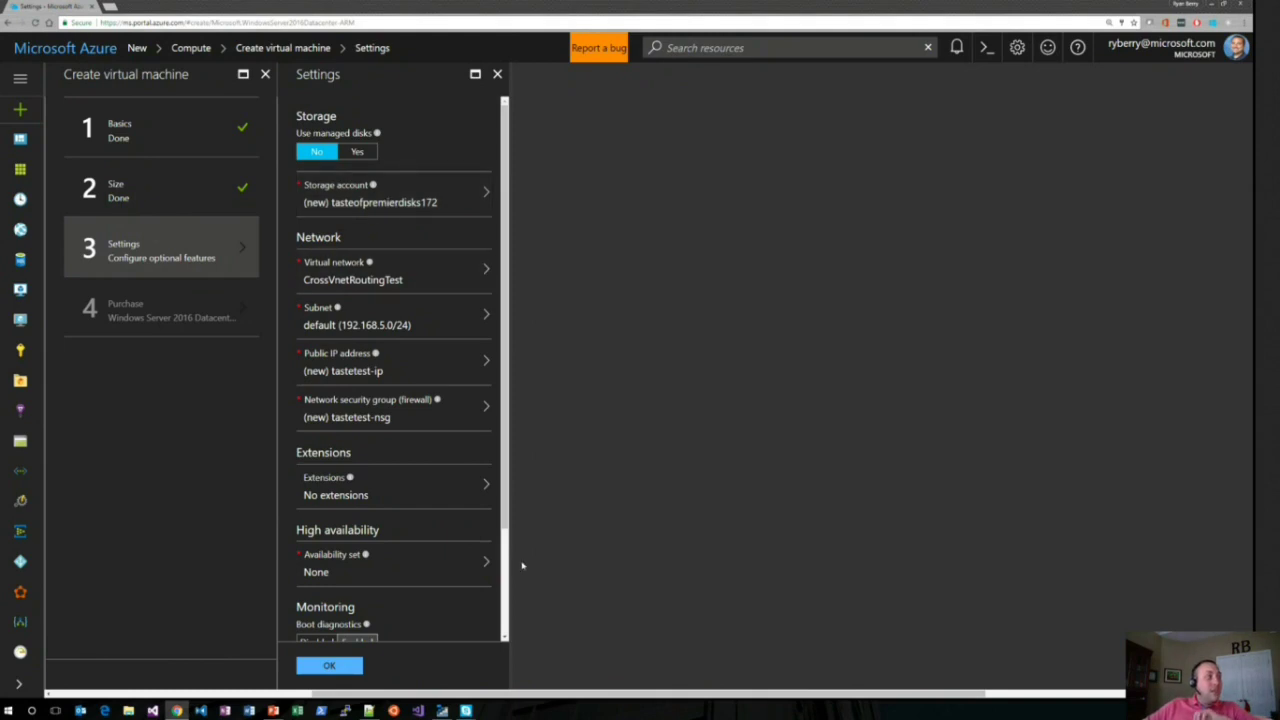
{"action": "mouse_move", "coordinate": [442, 710]}
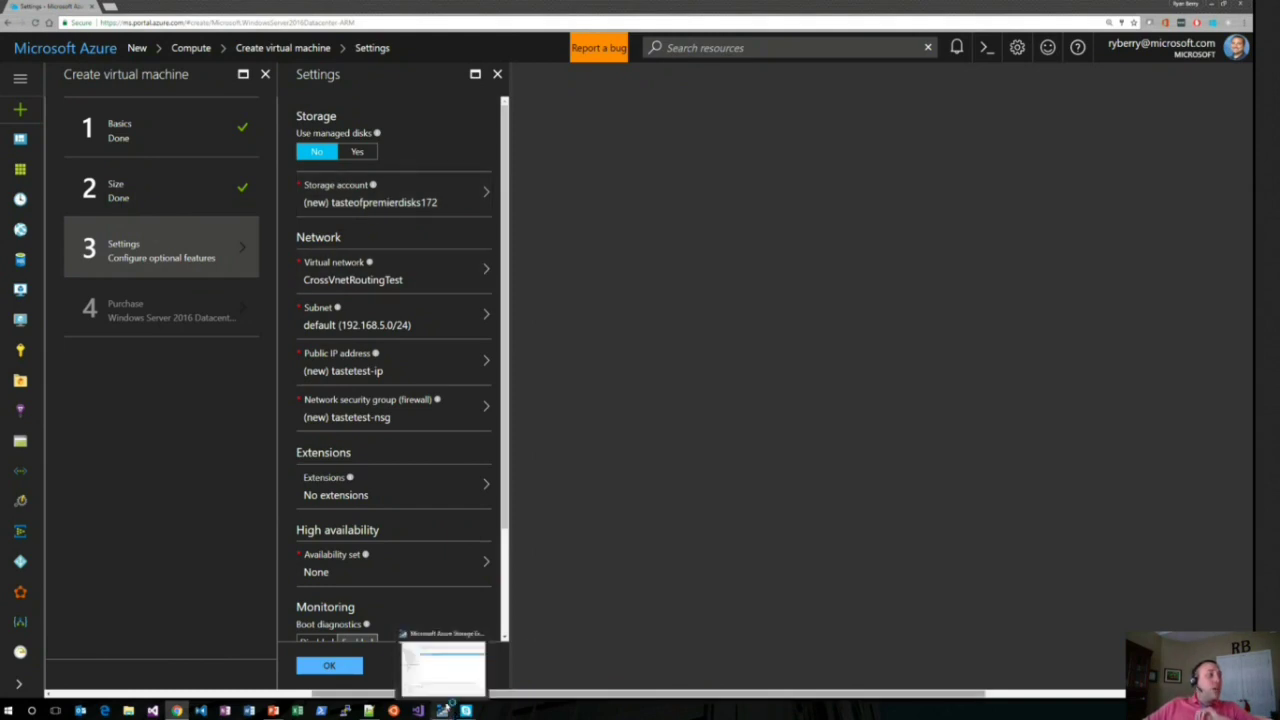
Step: Bring Storage Explorer with the vhds container in front and move its window lower
{"action": "left_click", "coordinate": [444, 678]}
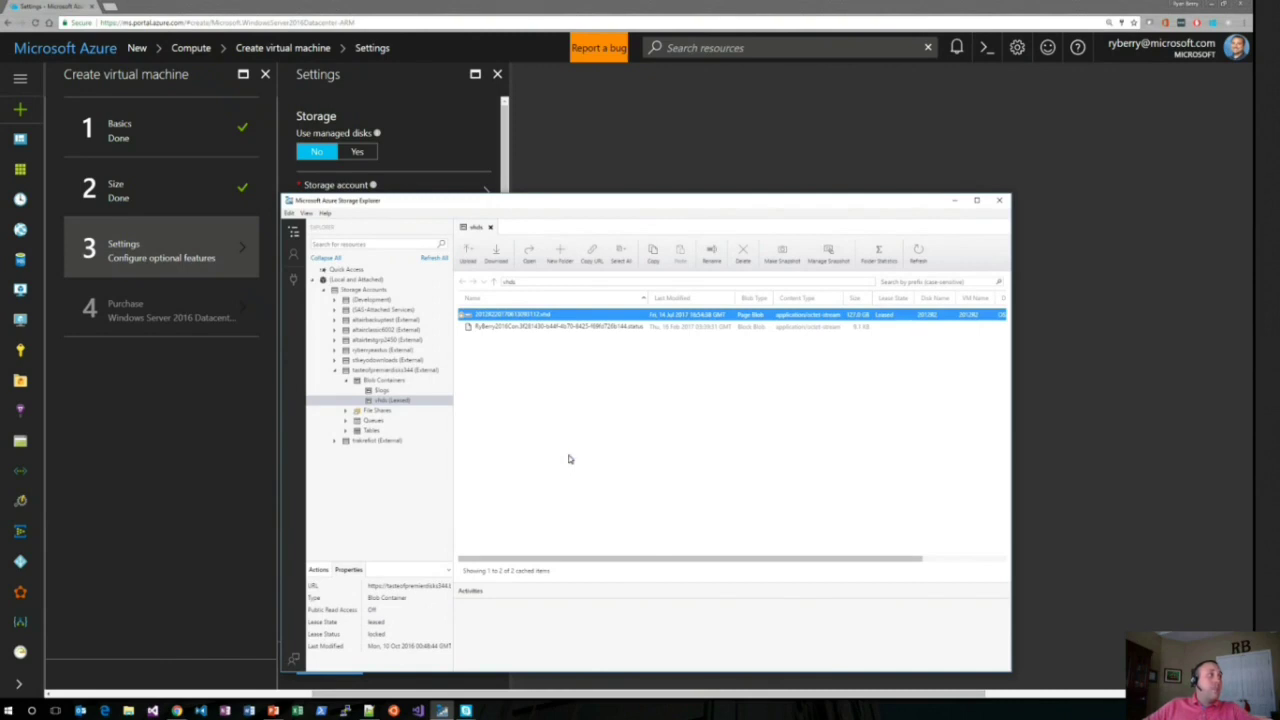
{"action": "left_click_drag", "start_coordinate": [477, 205], "coordinate": [467, 232]}
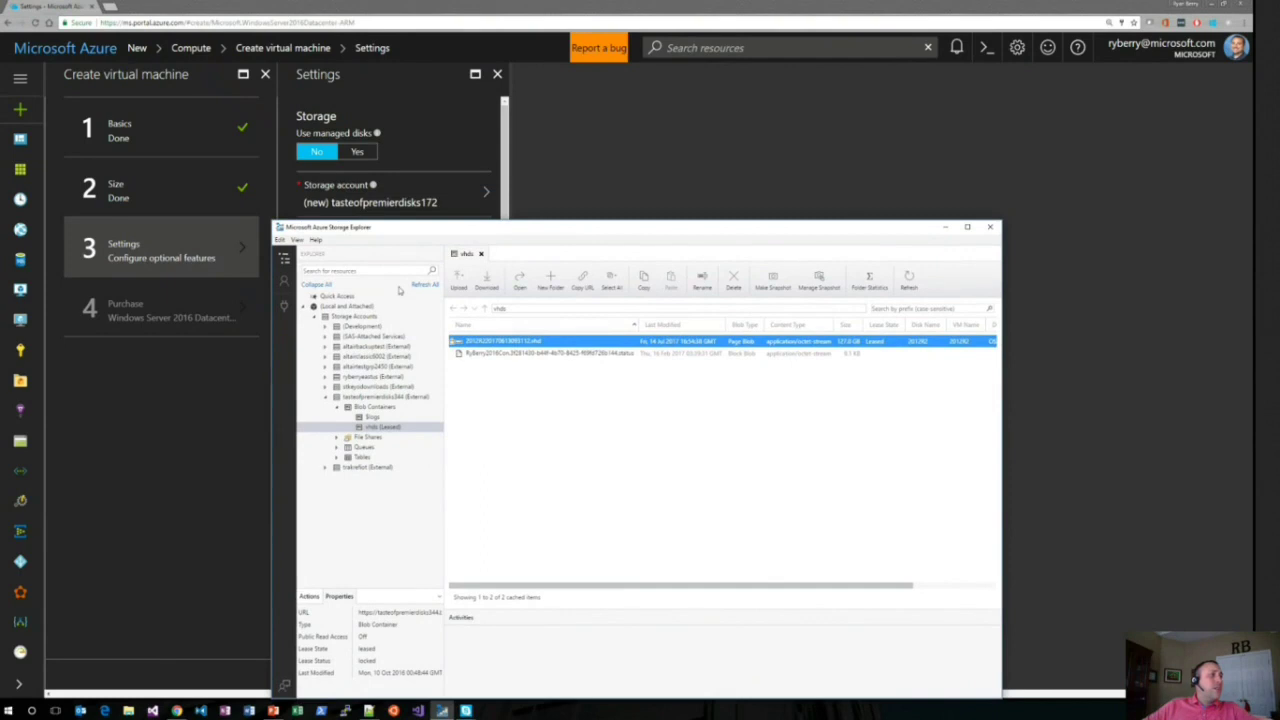
{"action": "left_click", "coordinate": [449, 206]}
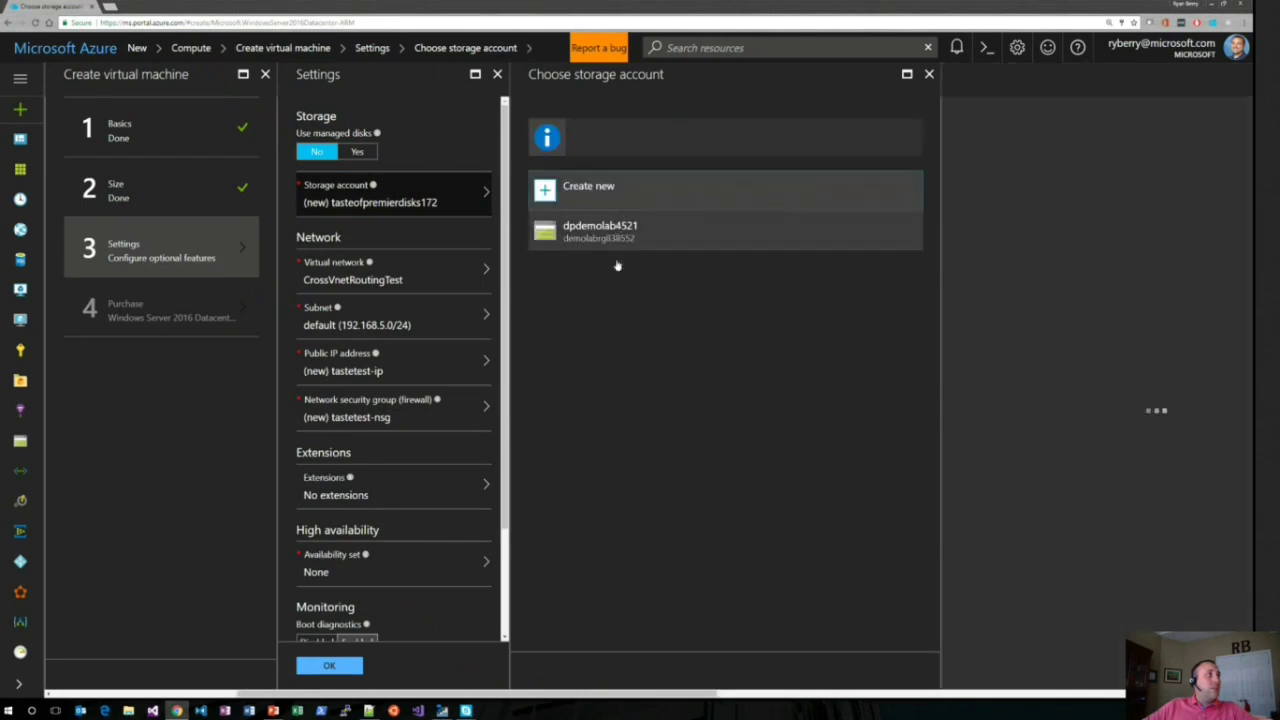
{"action": "left_click", "coordinate": [930, 75]}
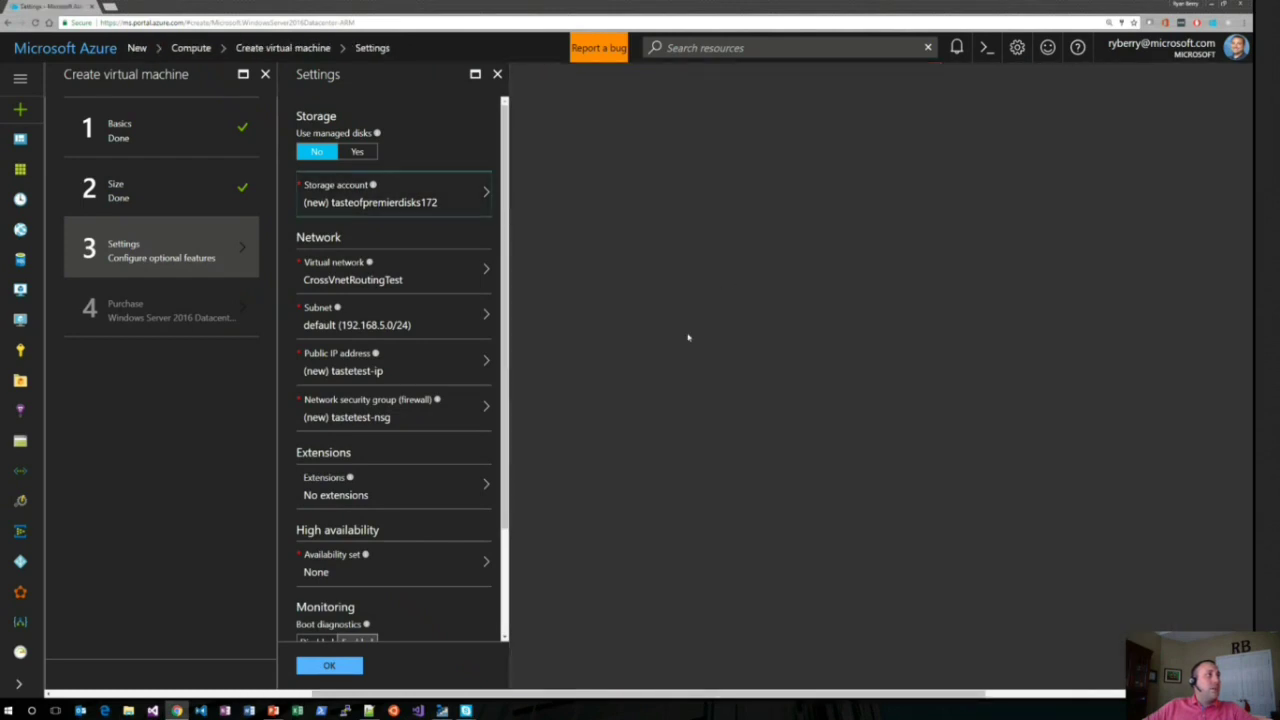
{"action": "left_click", "coordinate": [443, 710]}
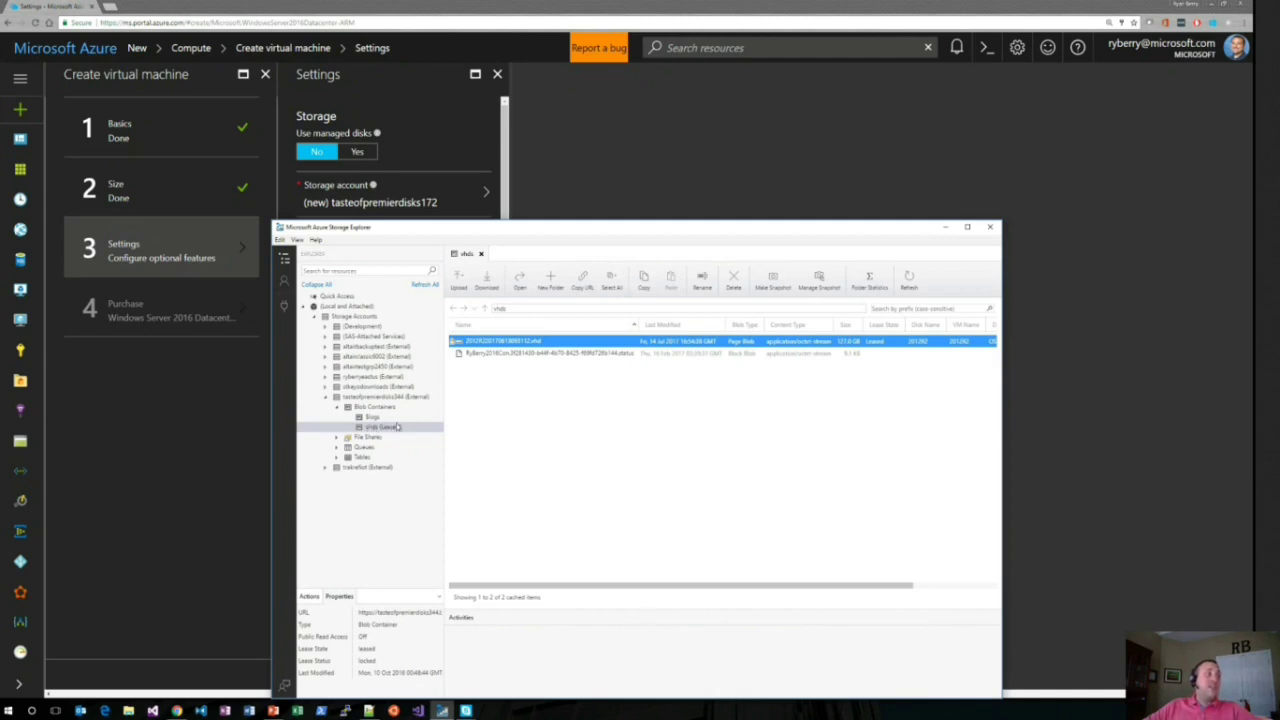
Step: Select only the leased 127 GB .vhd blob in vhds, then minimize Storage Explorer
{"action": "left_click", "coordinate": [460, 352], "text": "shift"}
{"action": "left_click", "coordinate": [502, 352], "text": "ctrl"}
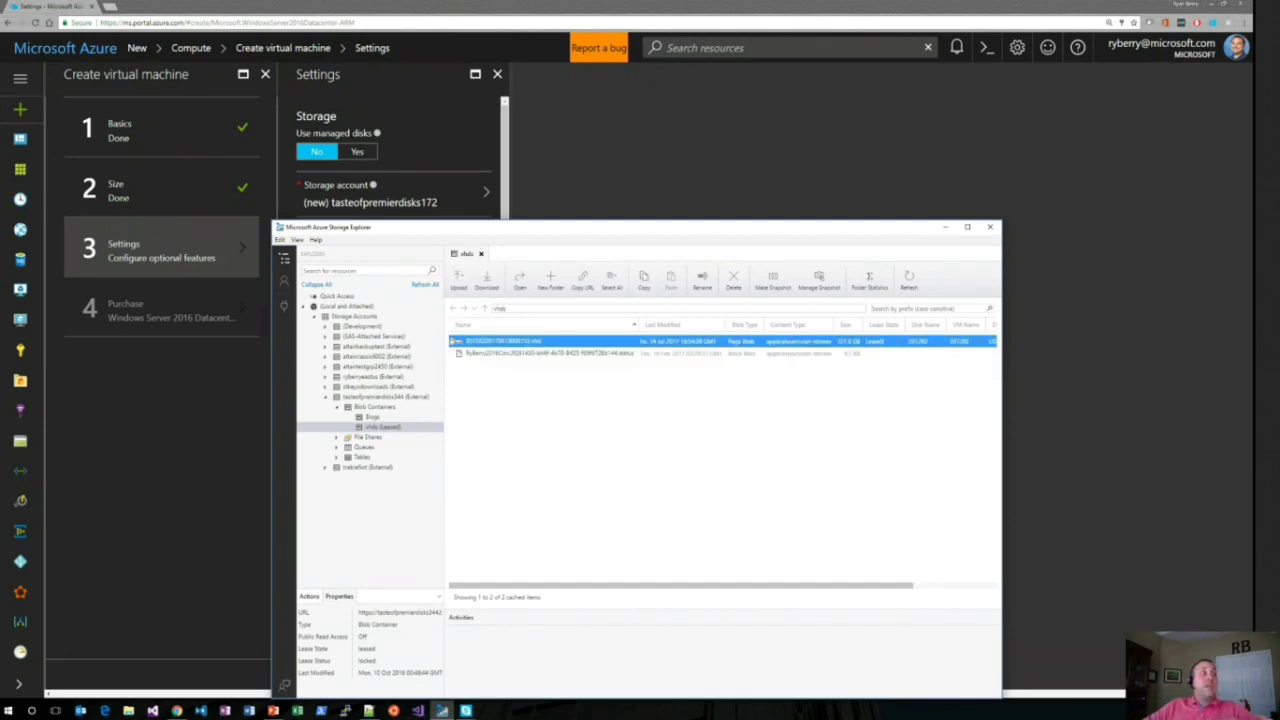
{"action": "left_click", "coordinate": [502, 352], "text": "ctrl"}
{"action": "left_click", "coordinate": [502, 352], "text": "ctrl"}
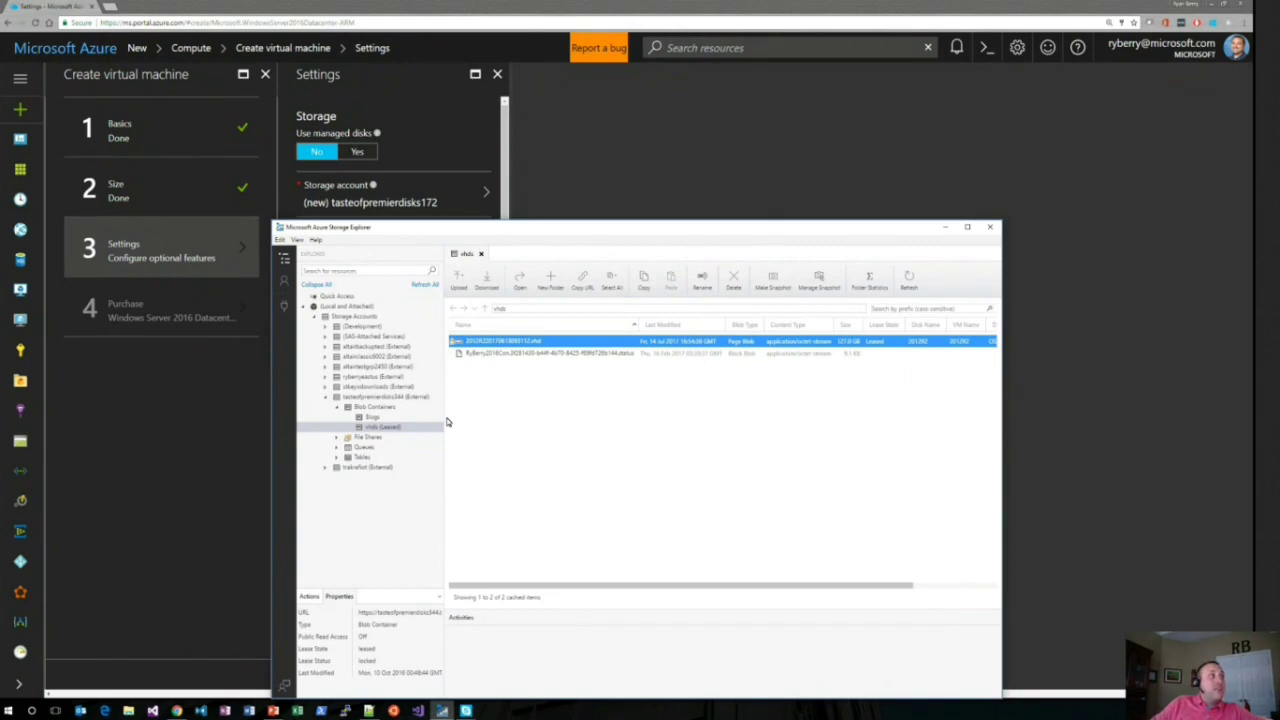
{"action": "key", "text": "ctrl+a"}
{"action": "left_click", "coordinate": [548, 341]}
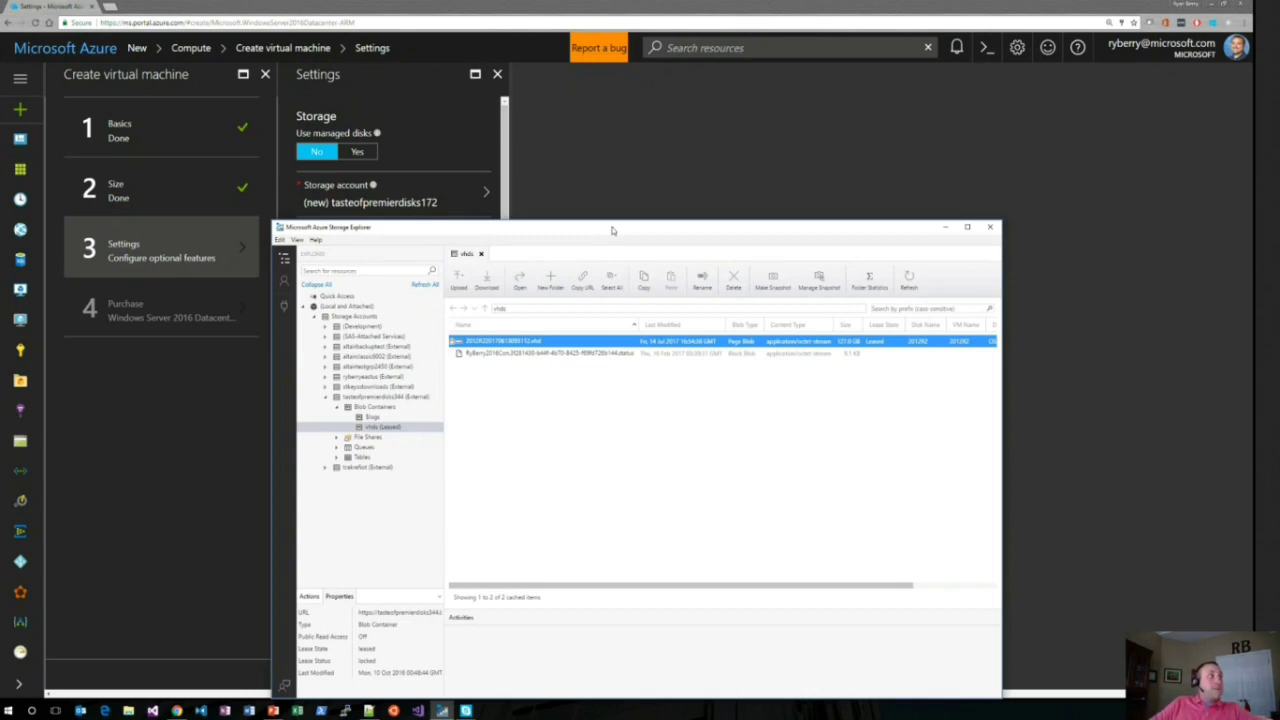
{"action": "left_click", "coordinate": [946, 228]}
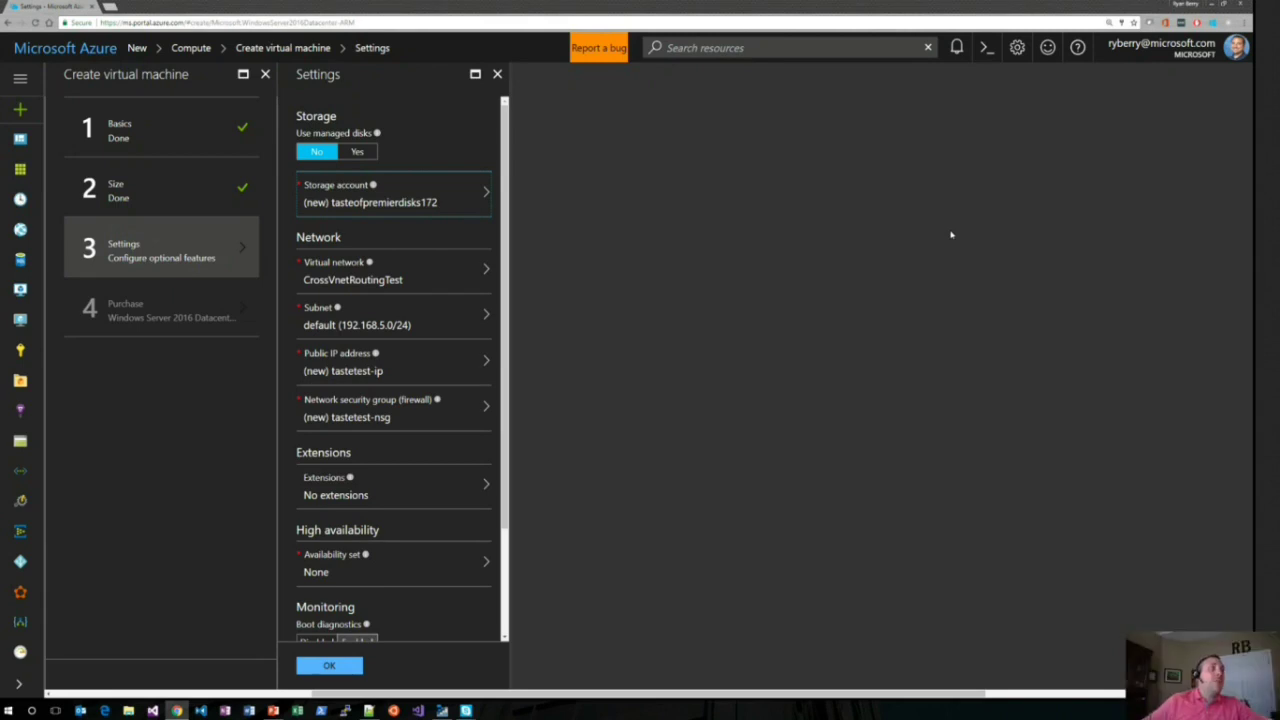
Step: Set Use managed disks to Yes for the new VM and close the Settings blade
{"action": "left_click", "coordinate": [362, 153]}
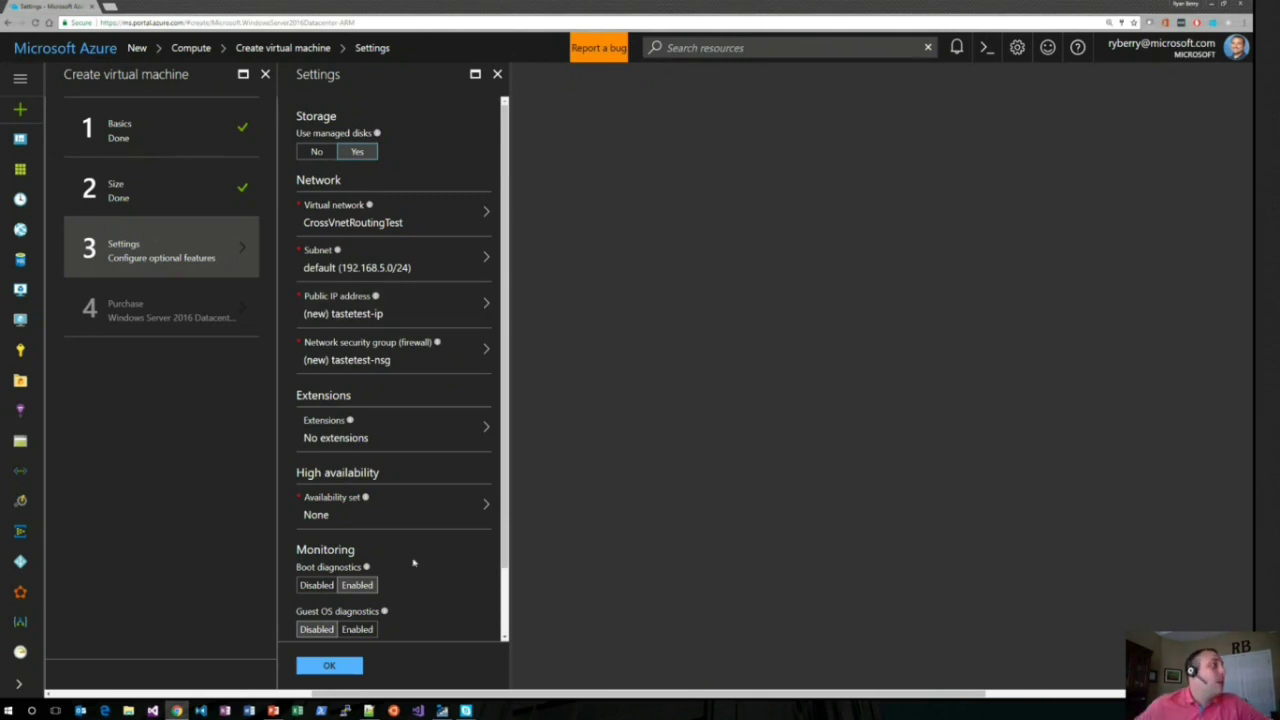
{"action": "left_click", "coordinate": [497, 74]}
Step: Discard the Create VM blades and open the 2012R2 VM from Virtual machines
{"action": "left_click", "coordinate": [665, 80]}
{"action": "left_click", "coordinate": [265, 74]}
{"action": "left_click", "coordinate": [665, 78]}
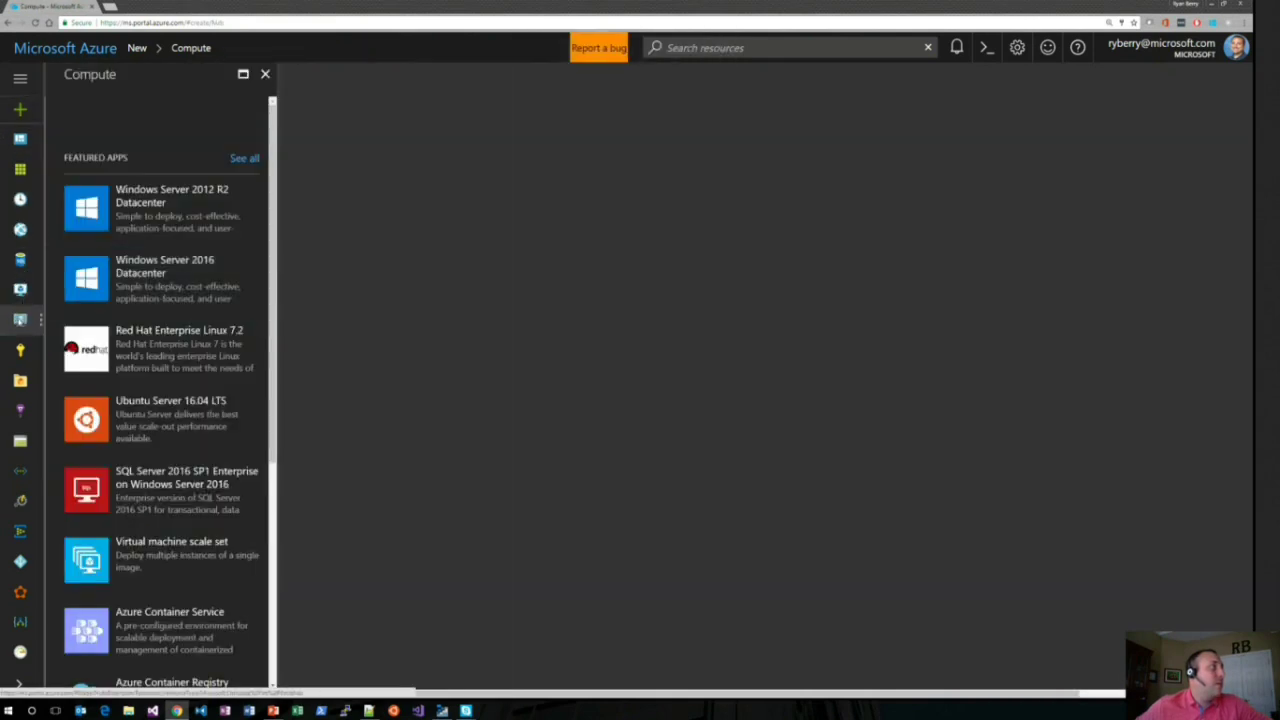
{"action": "left_click", "coordinate": [63, 322]}
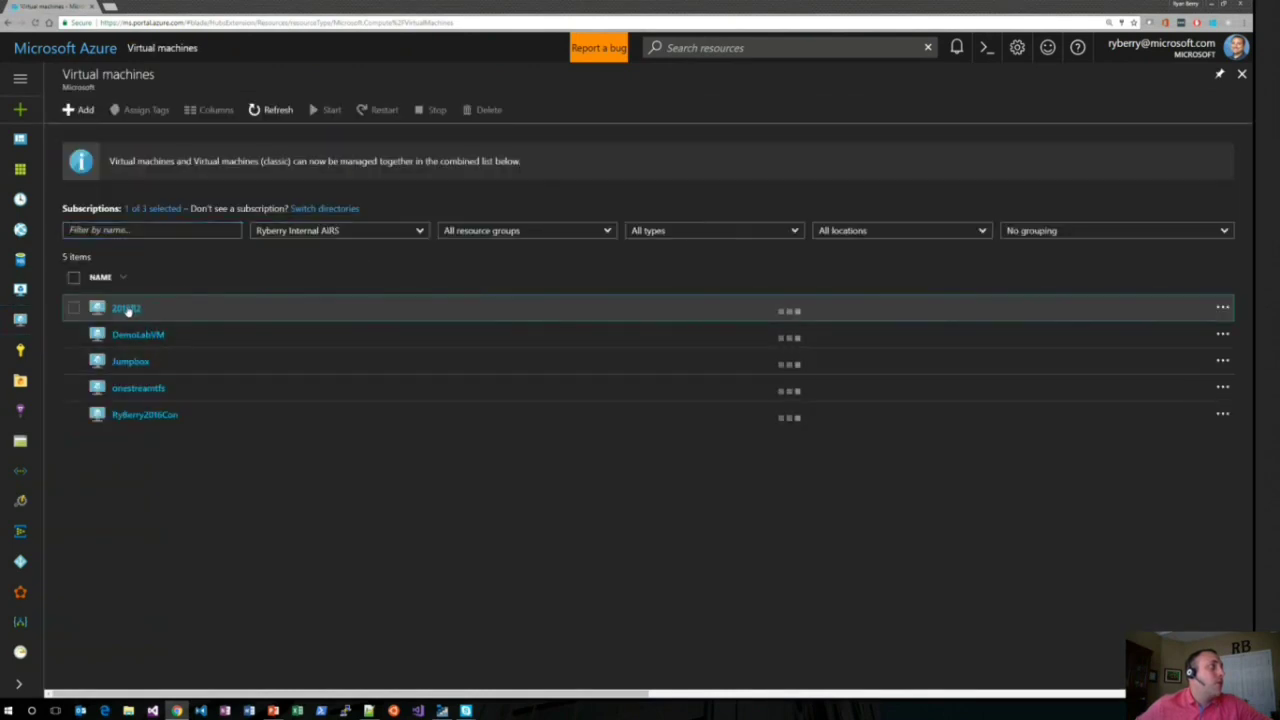
{"action": "left_click", "coordinate": [127, 310]}
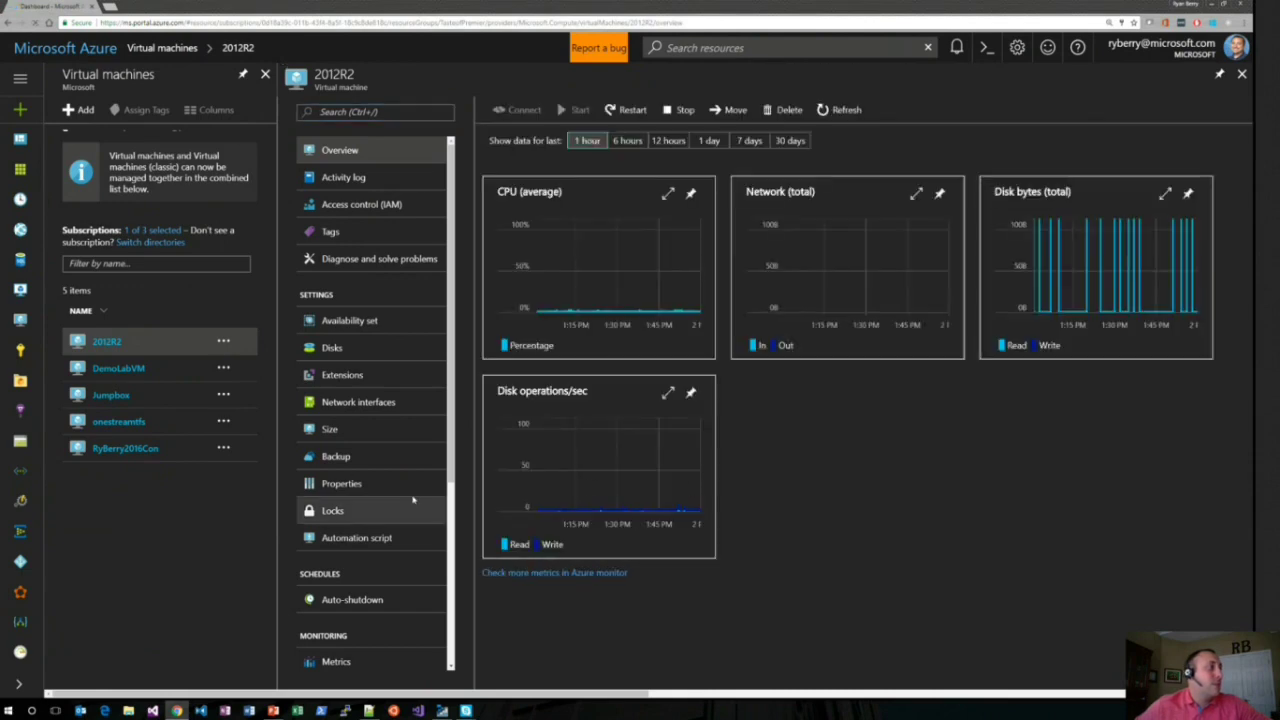
Step: Open the 2012R2 OS disk from Disks to see its VHD in tasteofpremierdisks344
{"action": "left_click", "coordinate": [343, 349]}
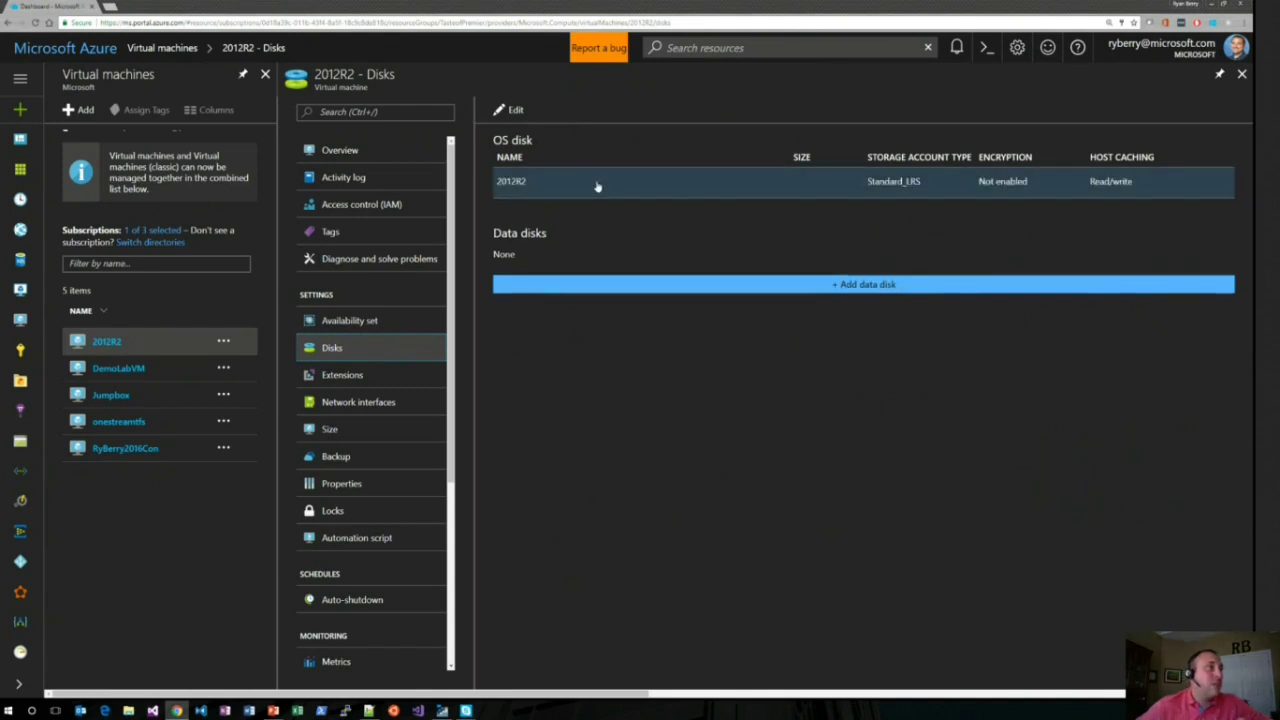
{"action": "left_click", "coordinate": [574, 190]}
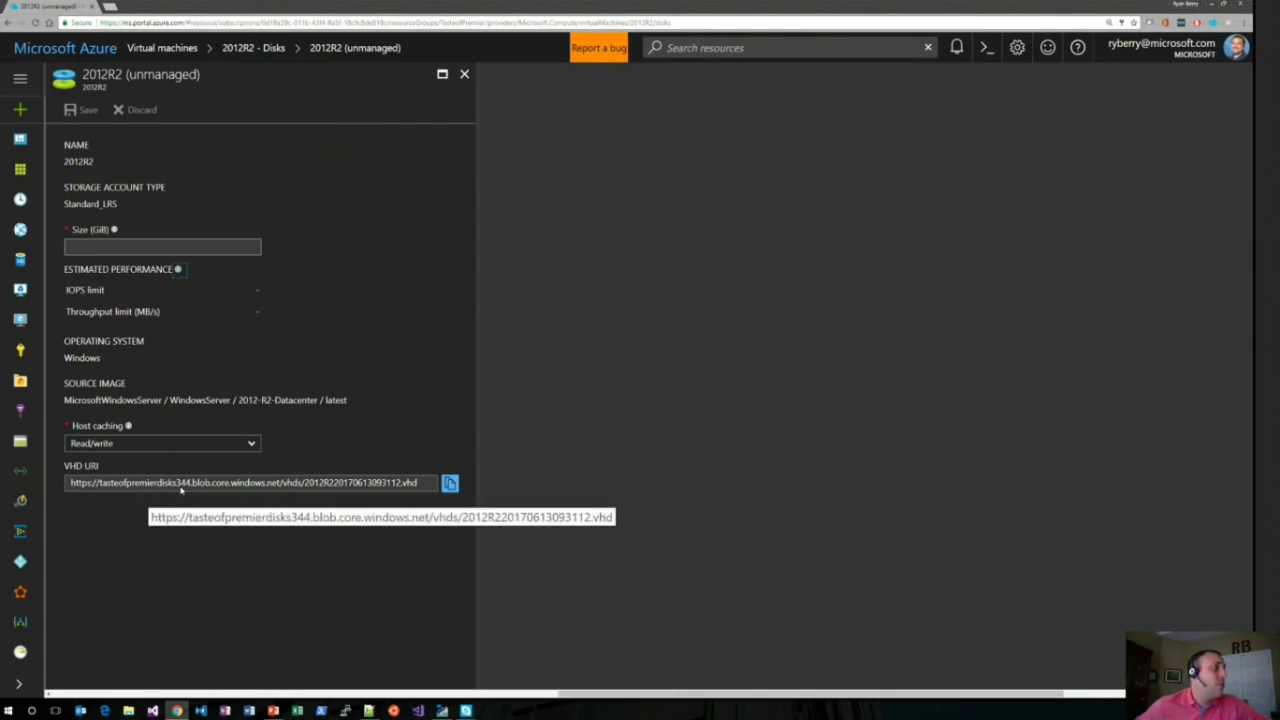
Step: Check Storage Explorer, then close the unmanaged disk blade and return to 2012R2's Overview
{"action": "left_click", "coordinate": [443, 710]}
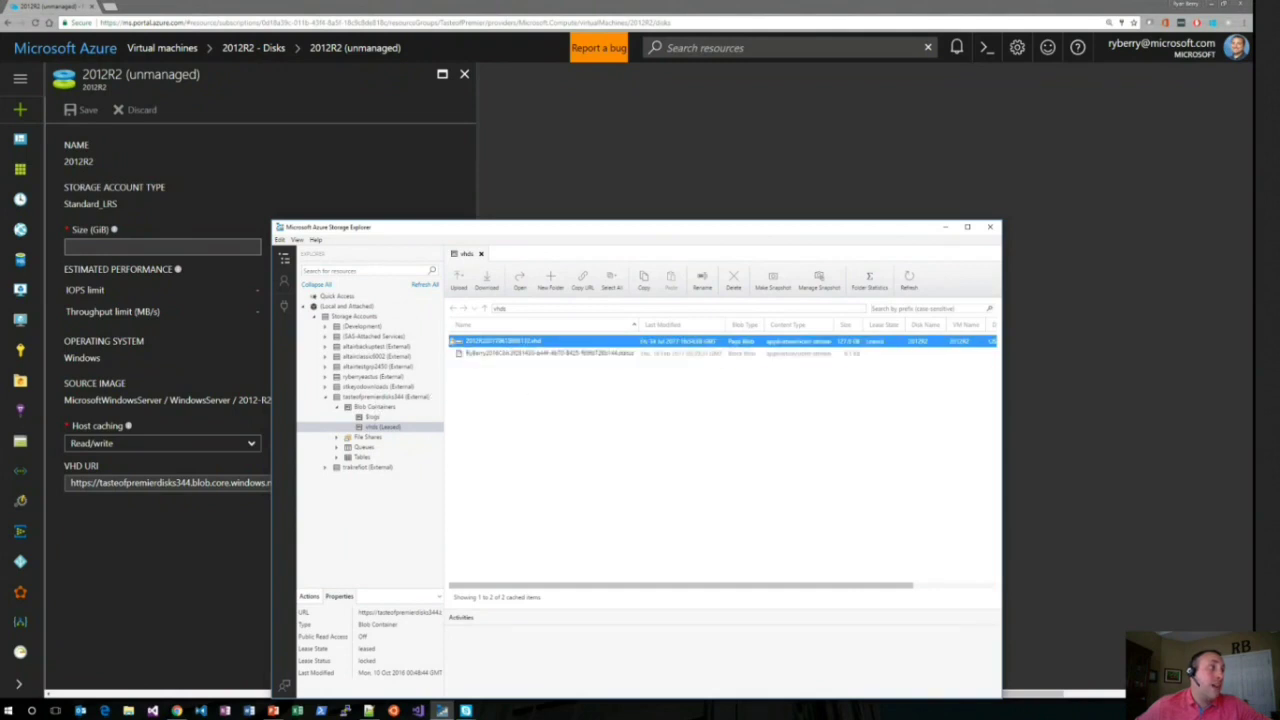
{"action": "left_click", "coordinate": [944, 231]}
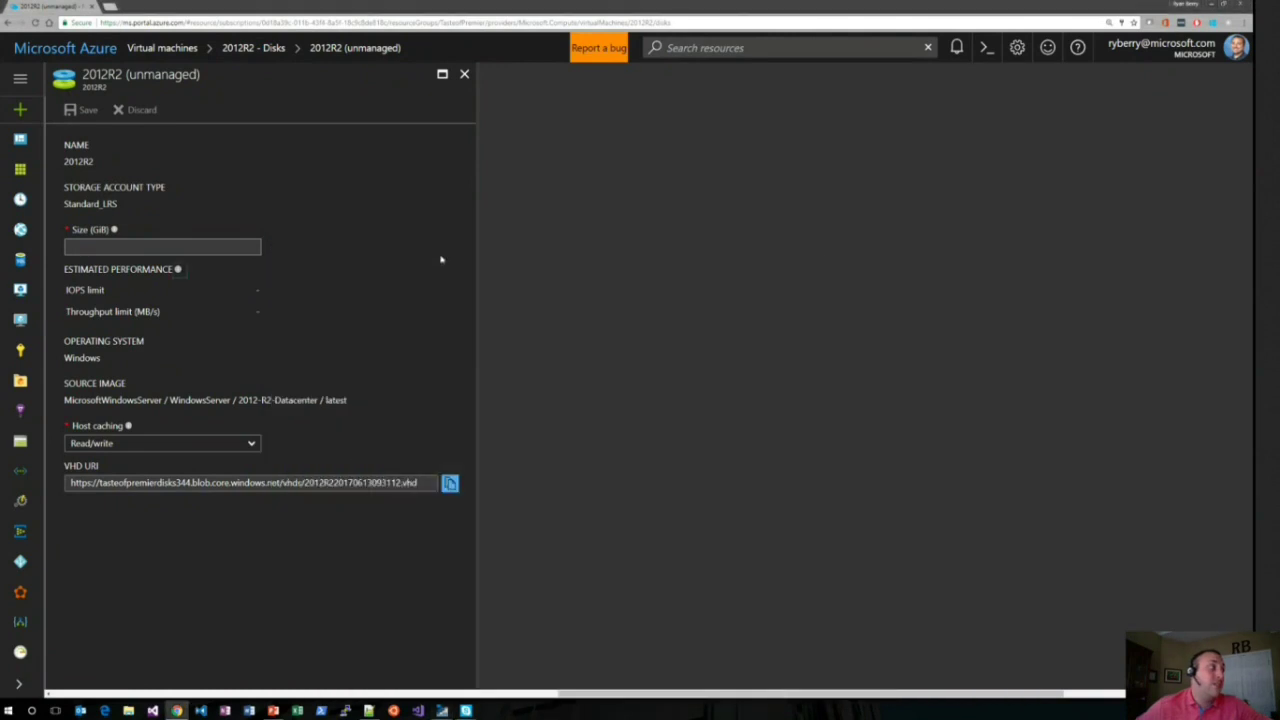
{"action": "left_click", "coordinate": [465, 76]}
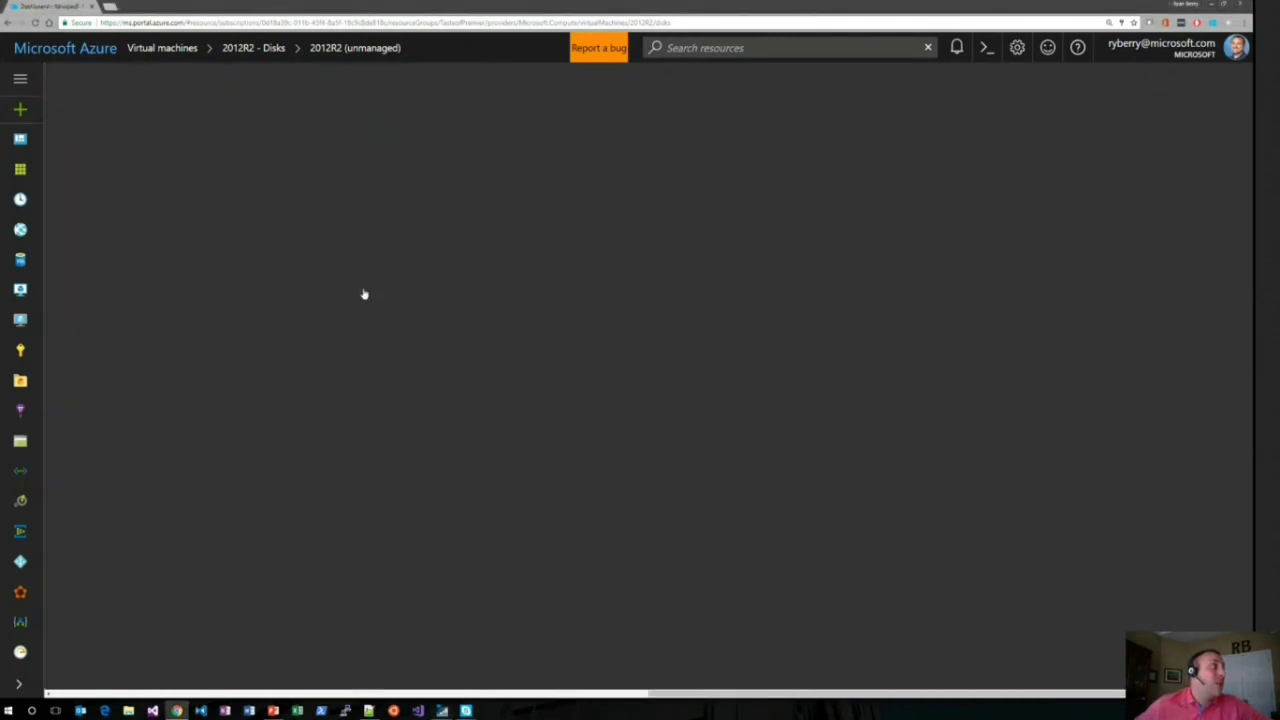
{"action": "left_click", "coordinate": [341, 151]}
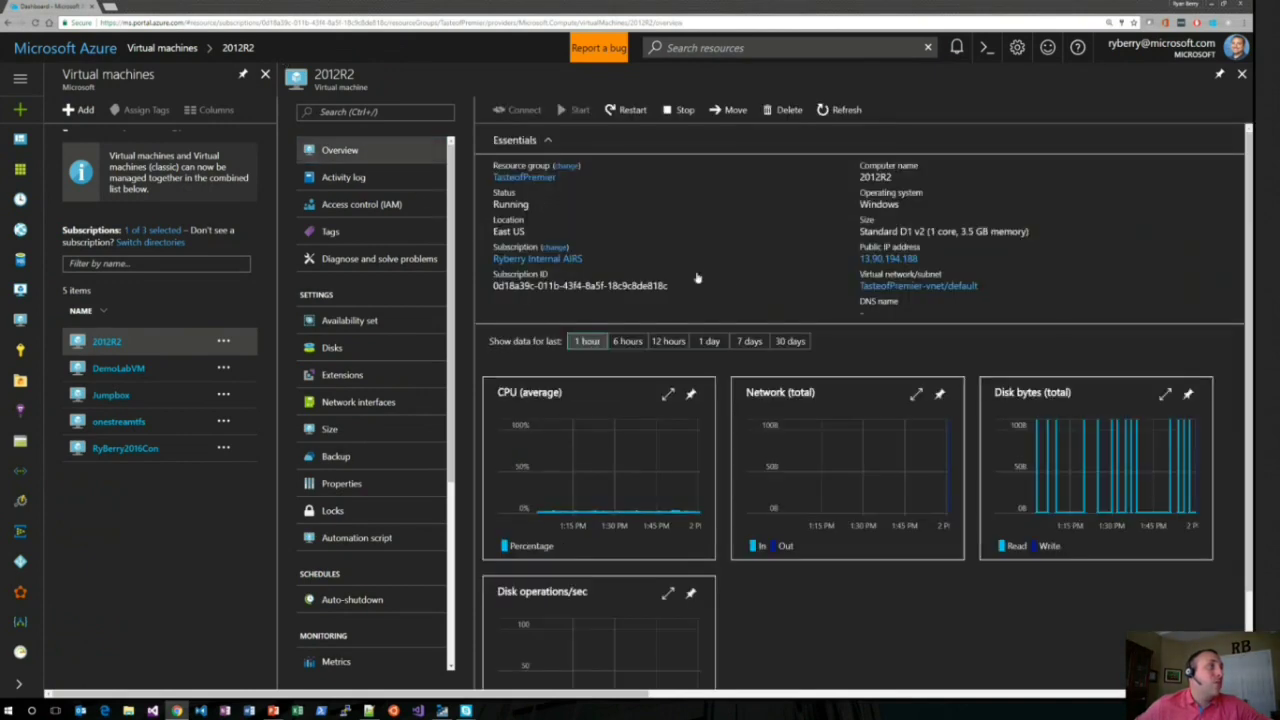
Step: Open the TasteofPremier resource group and pick the tasteofpremierdisks344 storage account from its list
{"action": "left_click", "coordinate": [522, 177]}
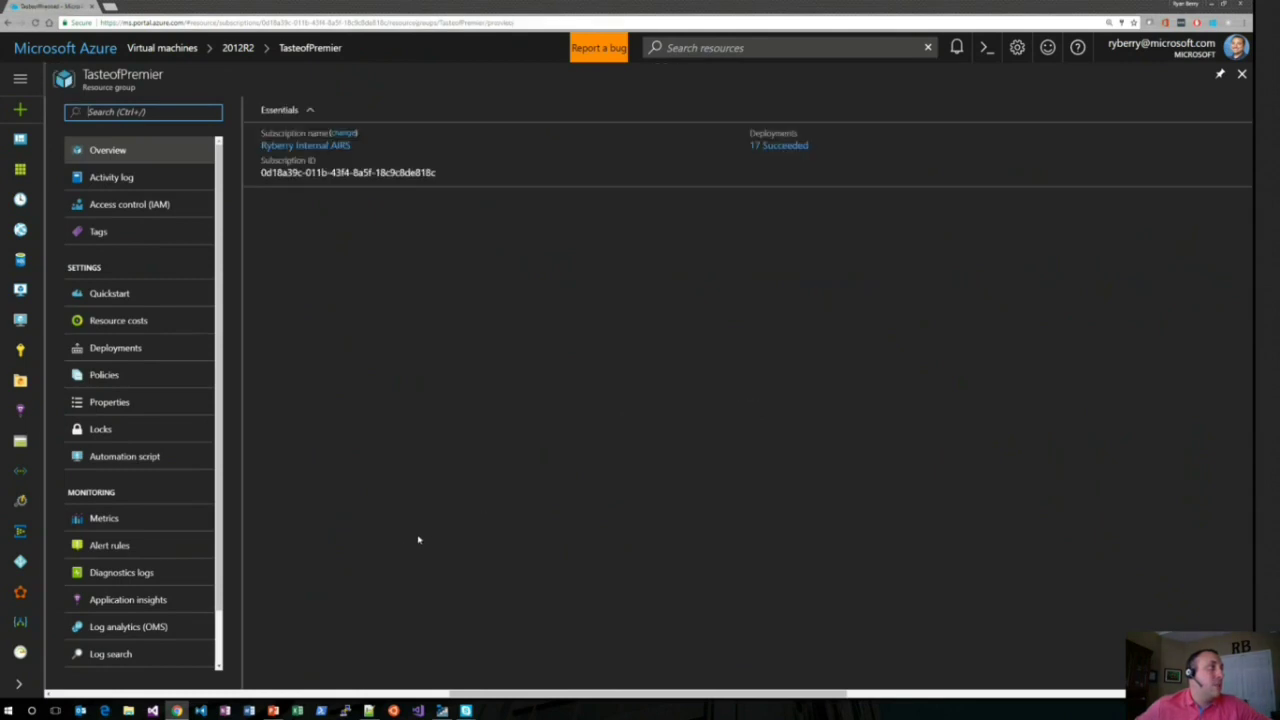
{"action": "scroll", "coordinate": [420, 537], "scroll_direction": "down", "scroll_amount": 5}
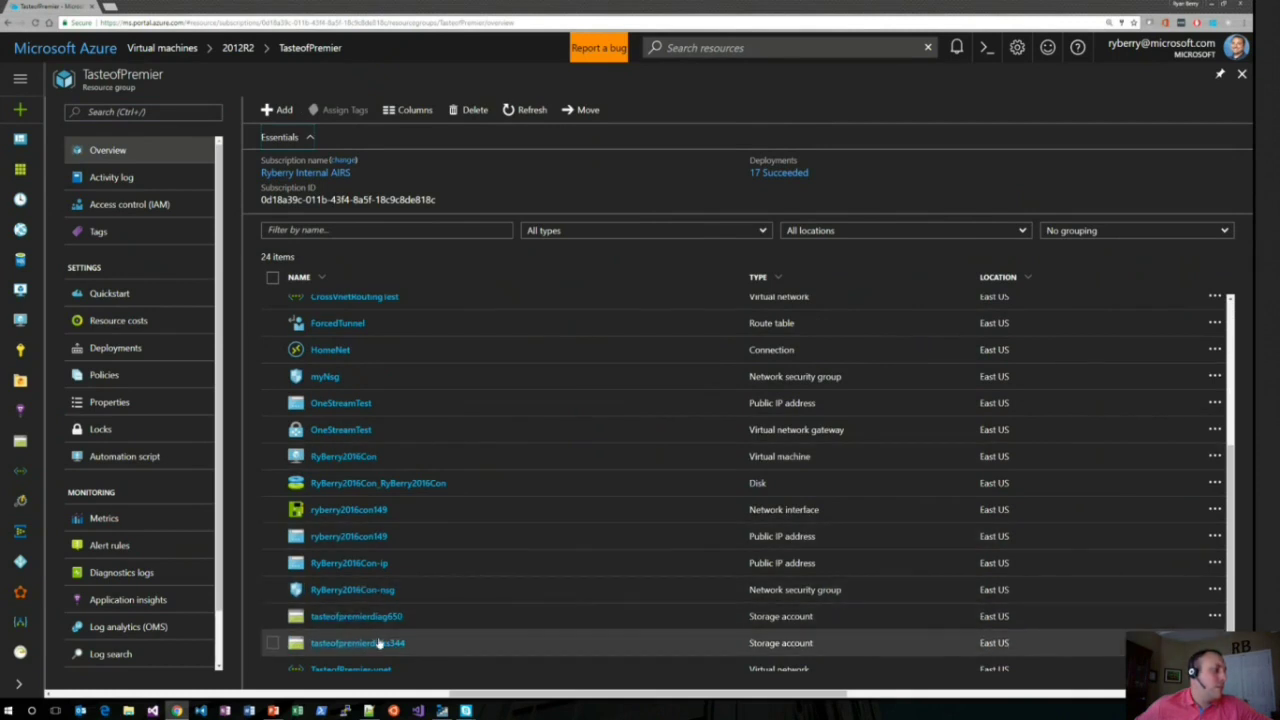
{"action": "left_click", "coordinate": [390, 592]}
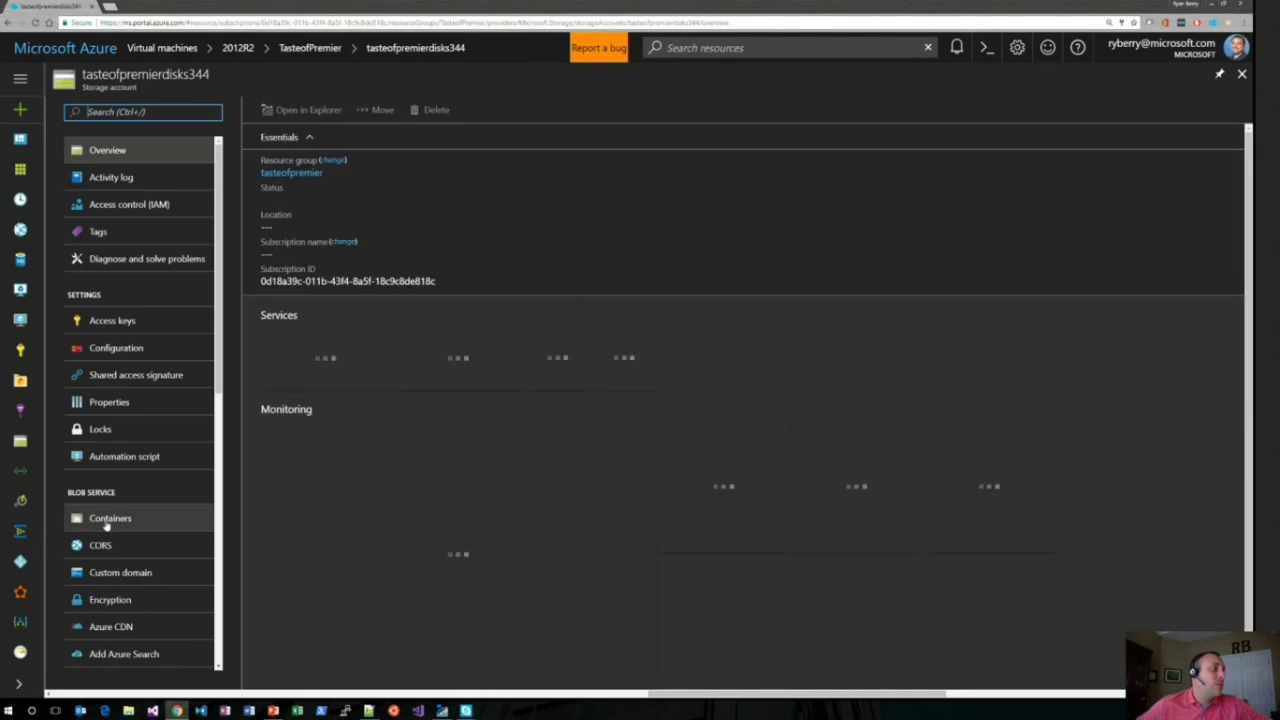
Step: View the vhds container's 127 GiB .vhd blob, then close the vhds and Containers blades
{"action": "left_click", "coordinate": [106, 522]}
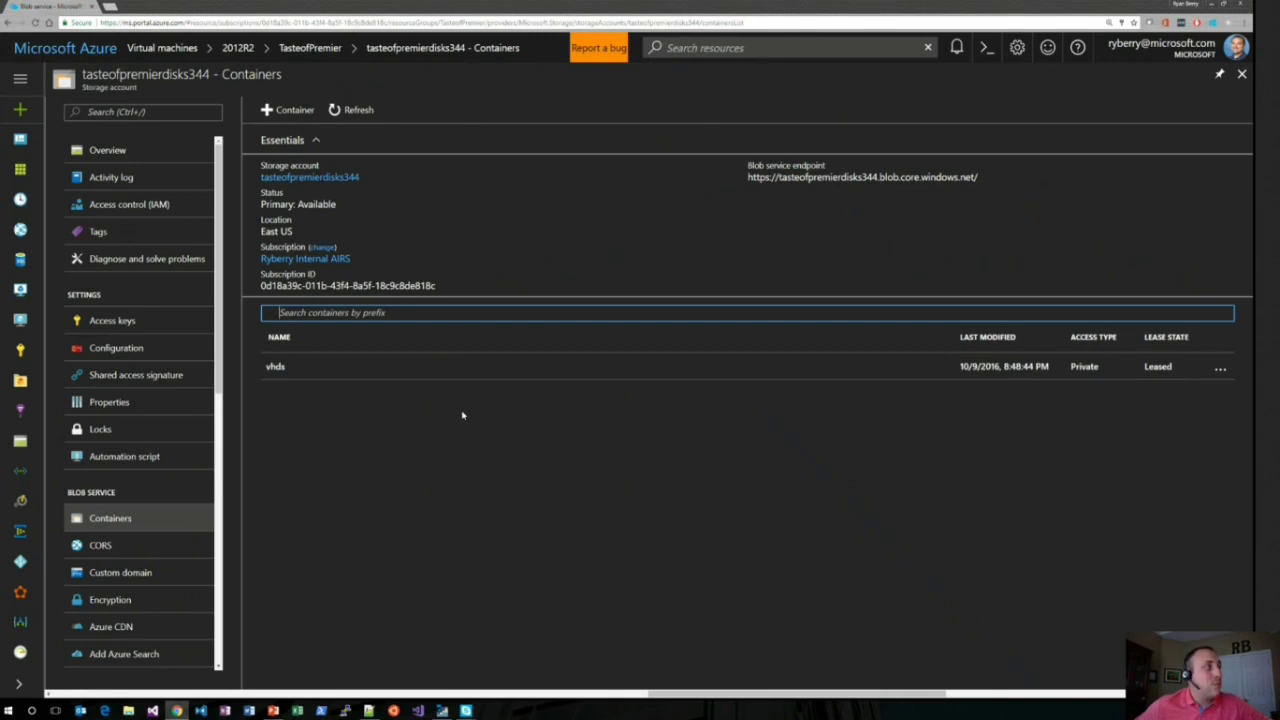
{"action": "left_click", "coordinate": [318, 376]}
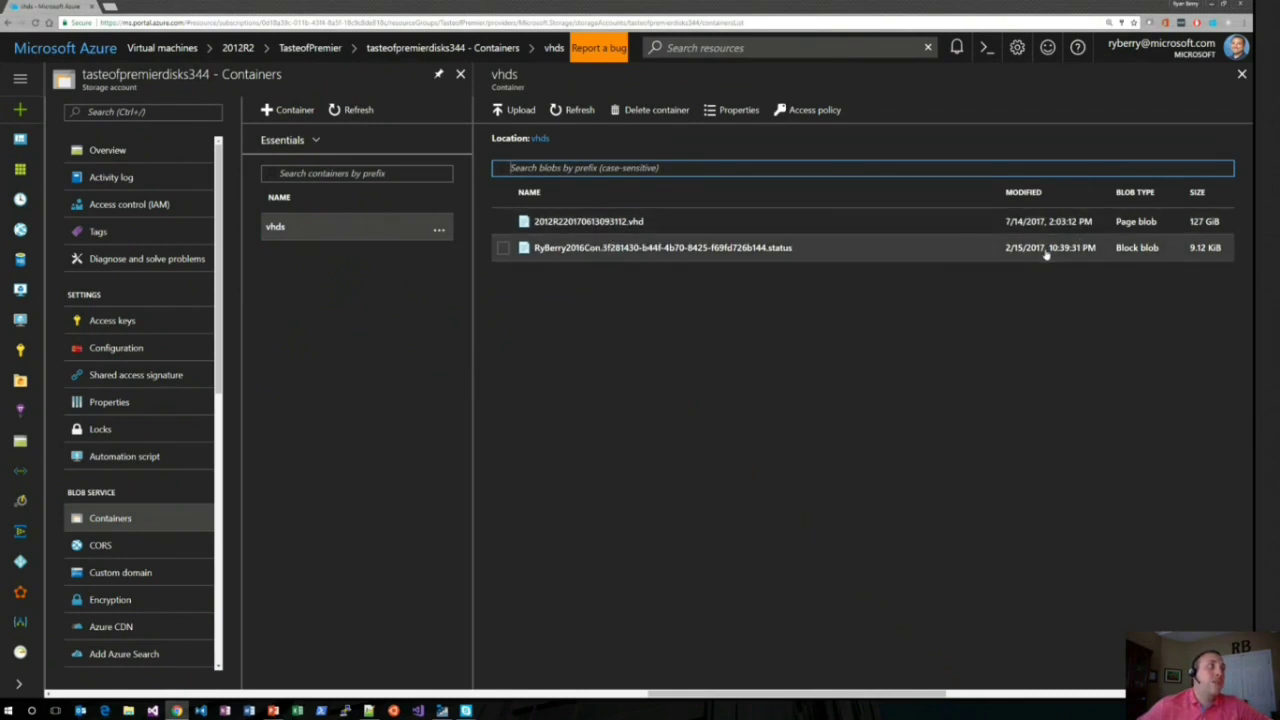
{"action": "left_click", "coordinate": [1241, 76]}
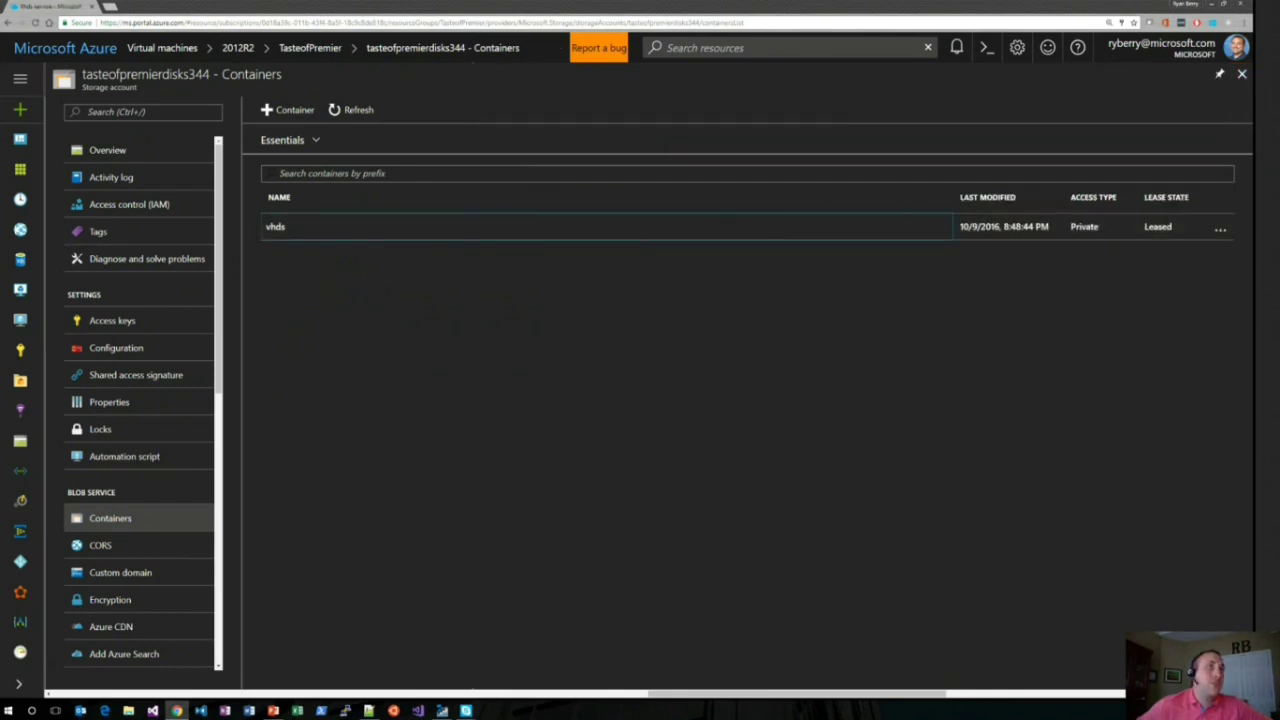
{"action": "left_click", "coordinate": [1241, 74]}
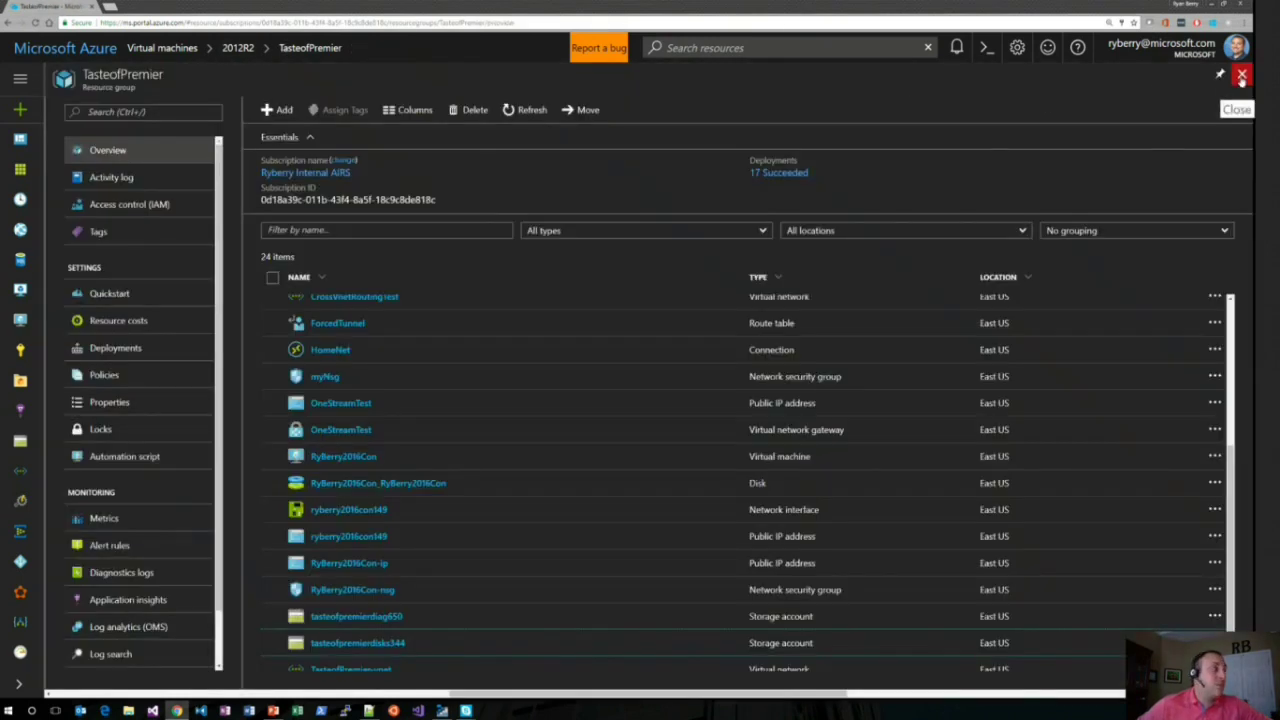
Step: Open the Jumpbox VM's Disks page and its 128 GiB Standard_LRS OS disk resource
{"action": "left_click", "coordinate": [345, 456]}
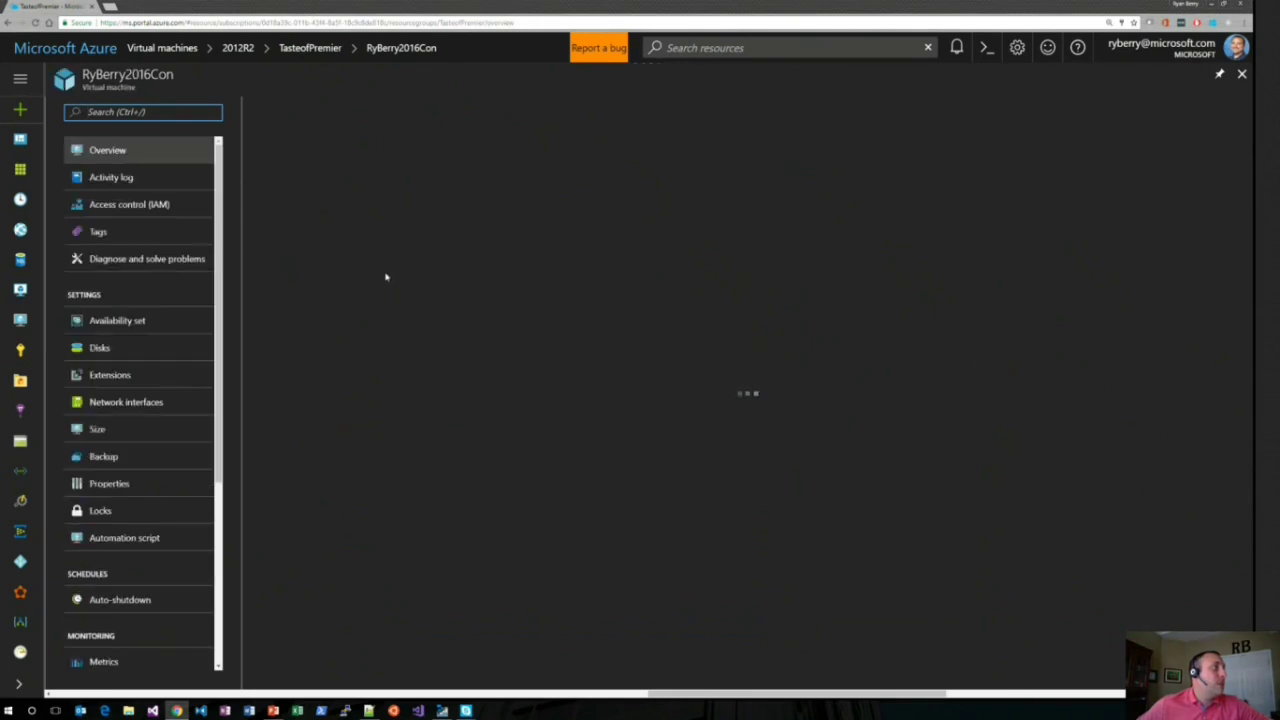
{"action": "left_click", "coordinate": [92, 348]}
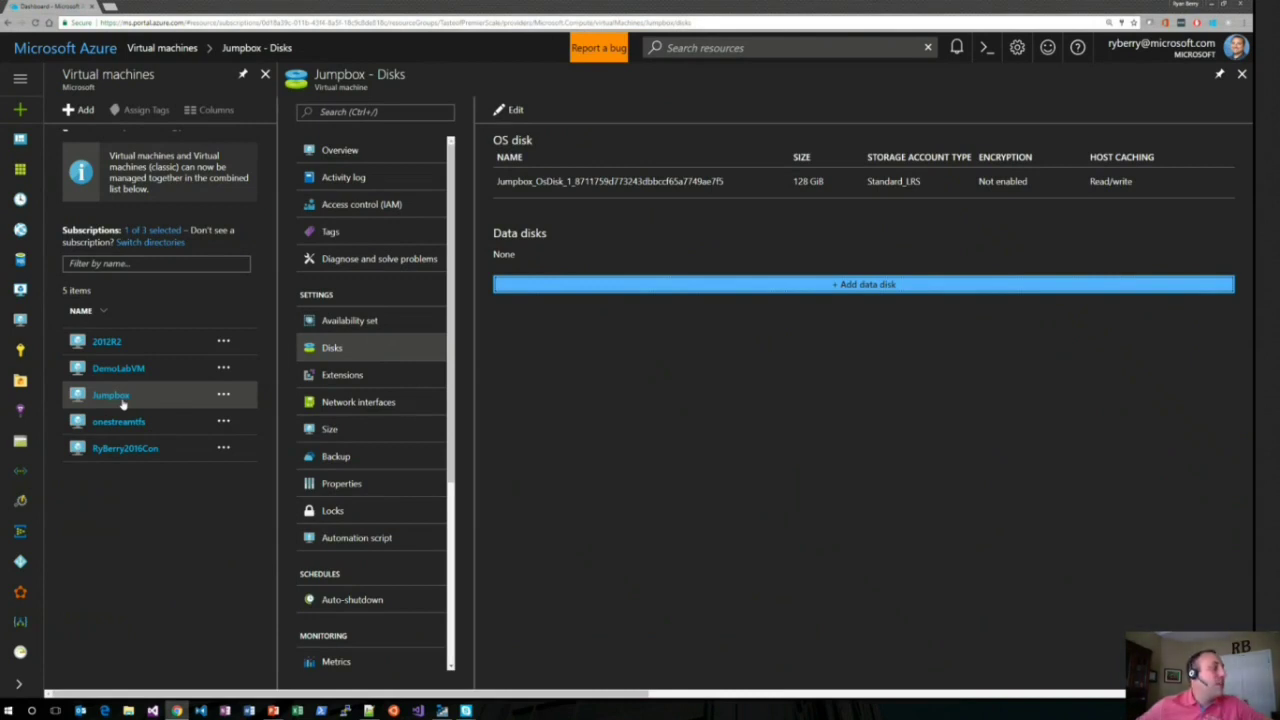
{"action": "left_click", "coordinate": [338, 350]}
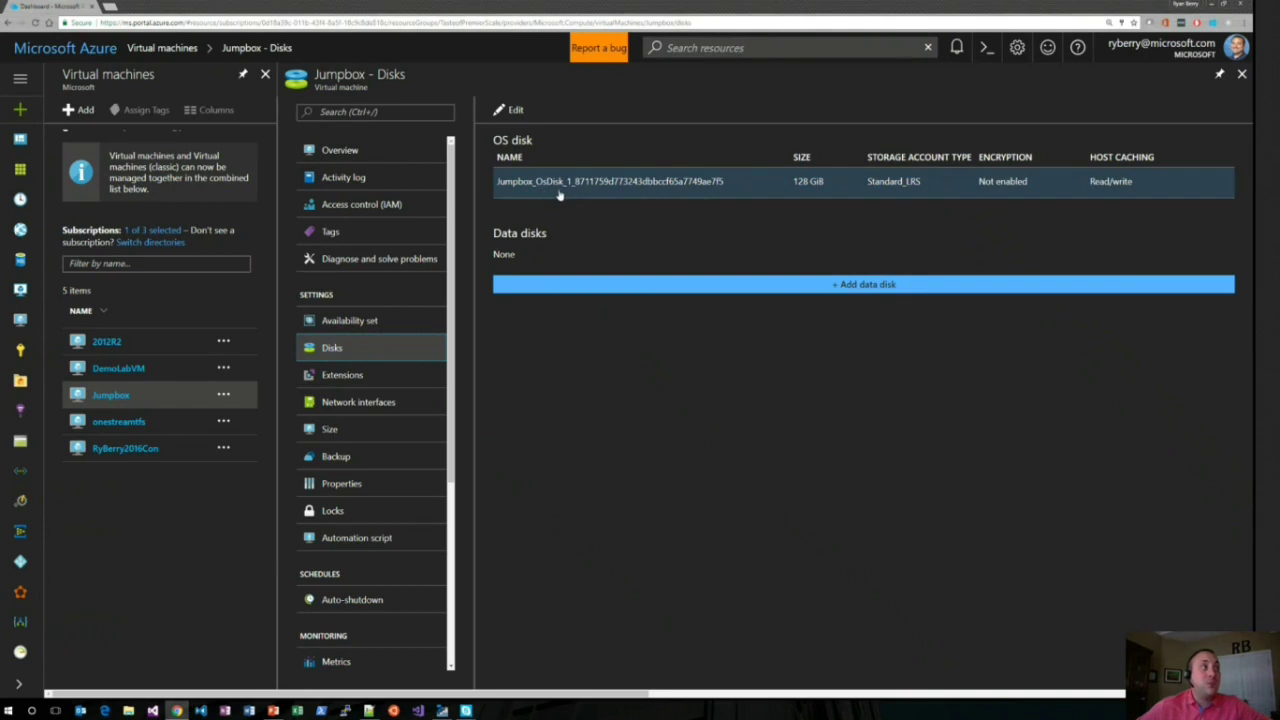
{"action": "left_click", "coordinate": [688, 186]}
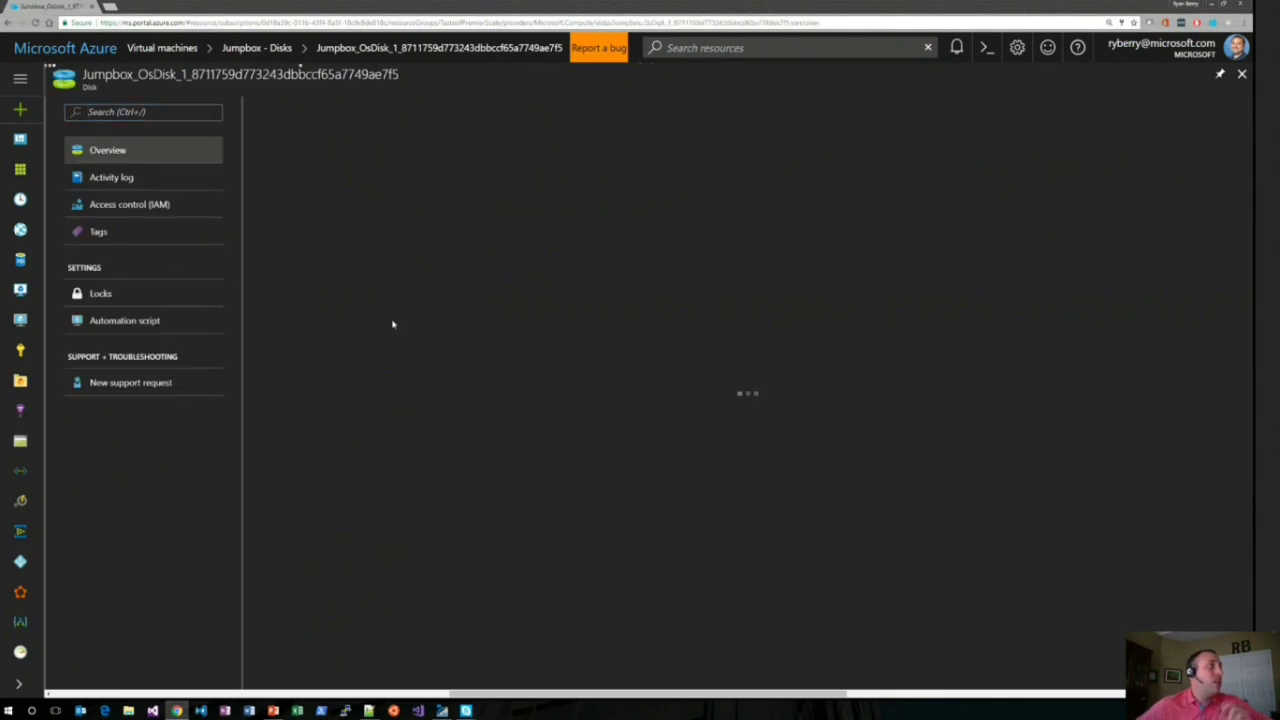
{"action": "scroll", "coordinate": [442, 444], "scroll_direction": "down", "scroll_amount": 1}
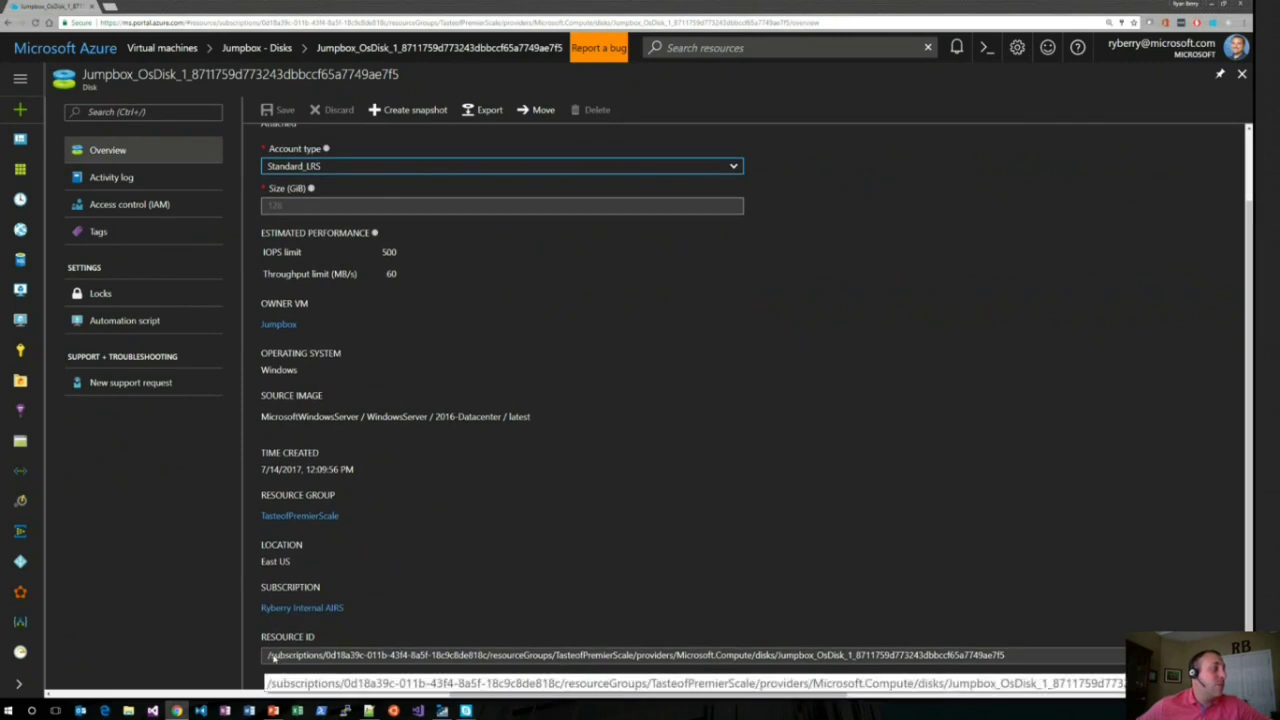
{"action": "left_click_drag", "start_coordinate": [270, 656], "coordinate": [1010, 656]}
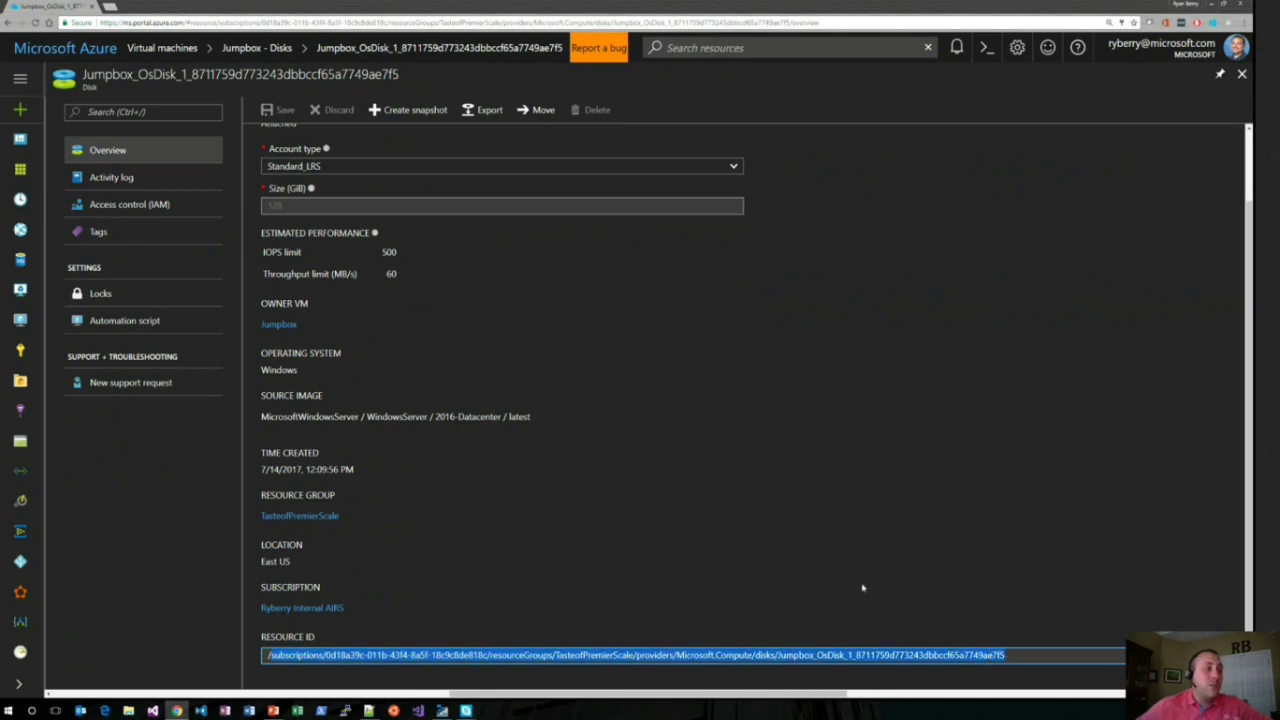
{"action": "scroll", "coordinate": [567, 419], "scroll_direction": "up", "scroll_amount": 2}
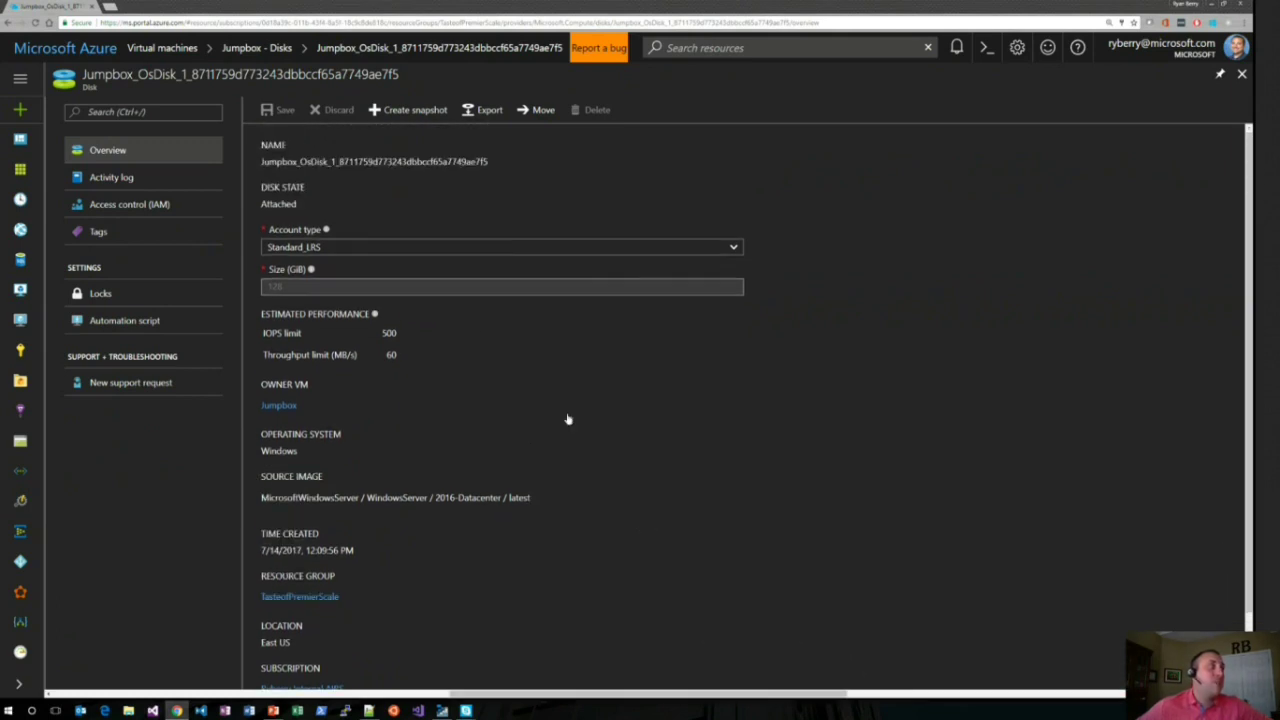
{"action": "left_click", "coordinate": [328, 252]}
{"action": "left_click", "coordinate": [592, 427]}
{"action": "mouse_move", "coordinate": [374, 317]}
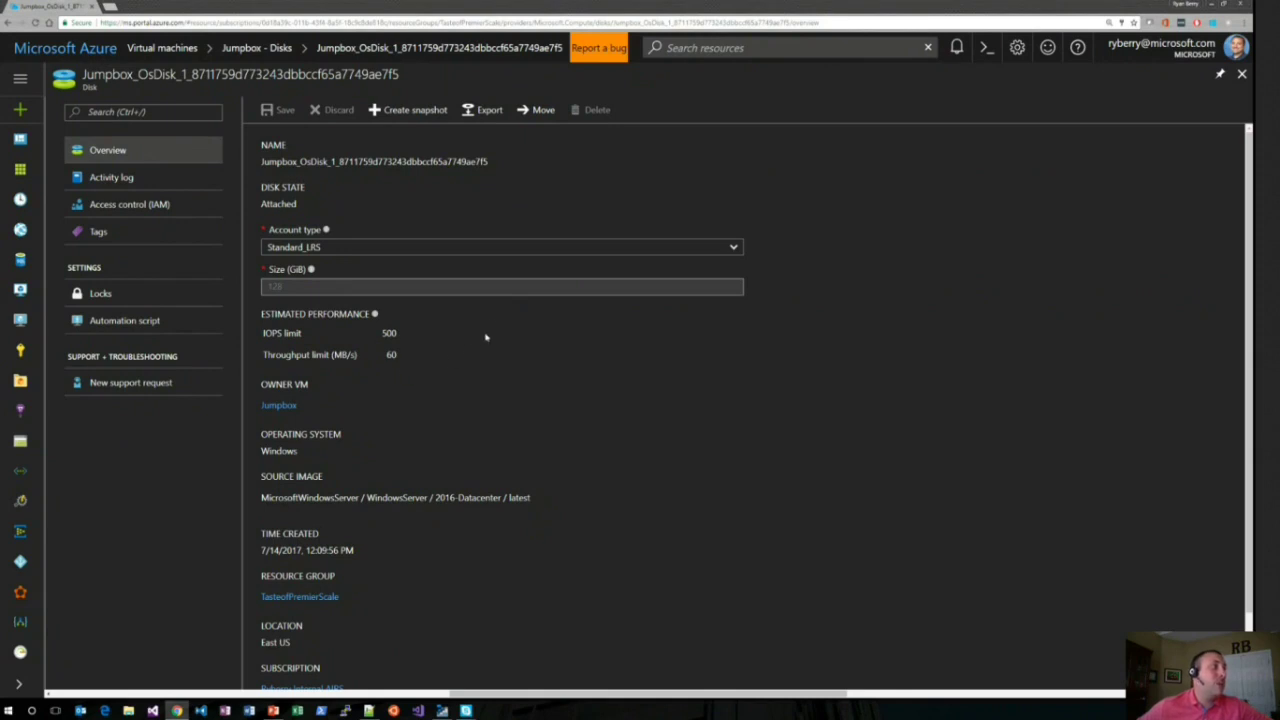
{"action": "left_click", "coordinate": [1242, 74]}
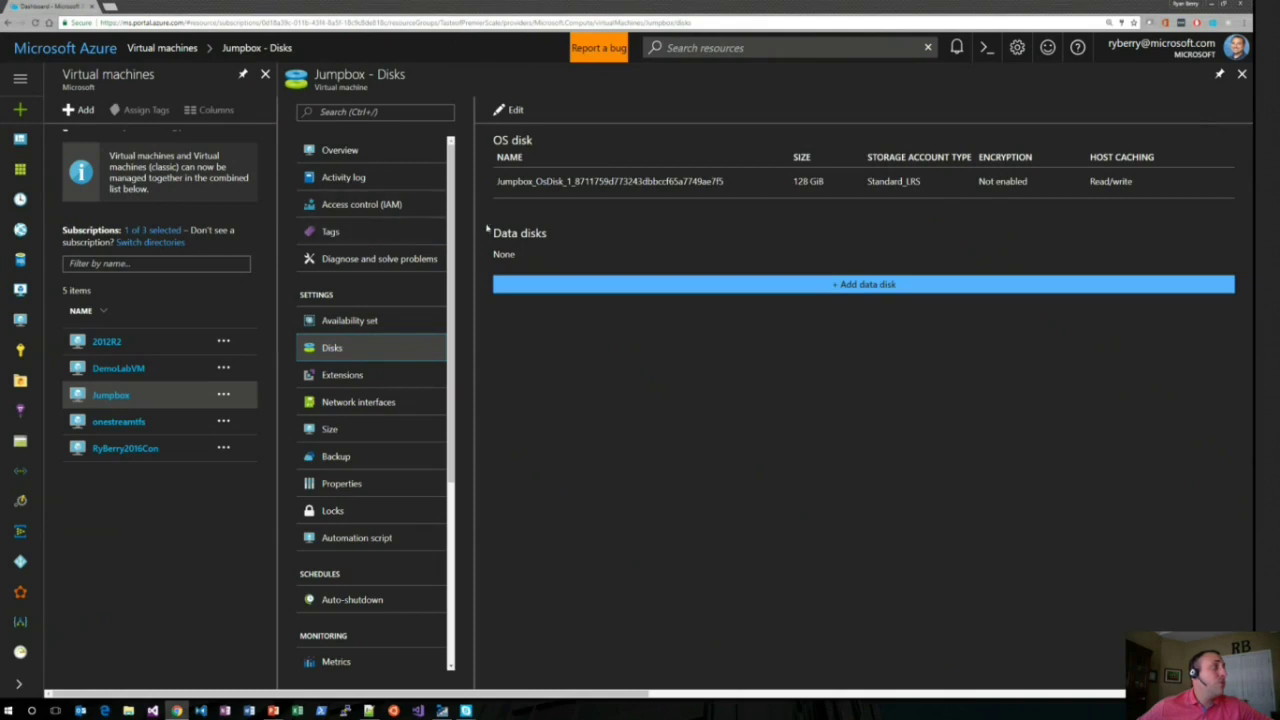
Step: From the Jumpbox overview, open the TasteofPremierScale resource group, then its tastescaleset scale set
{"action": "left_click", "coordinate": [330, 152]}
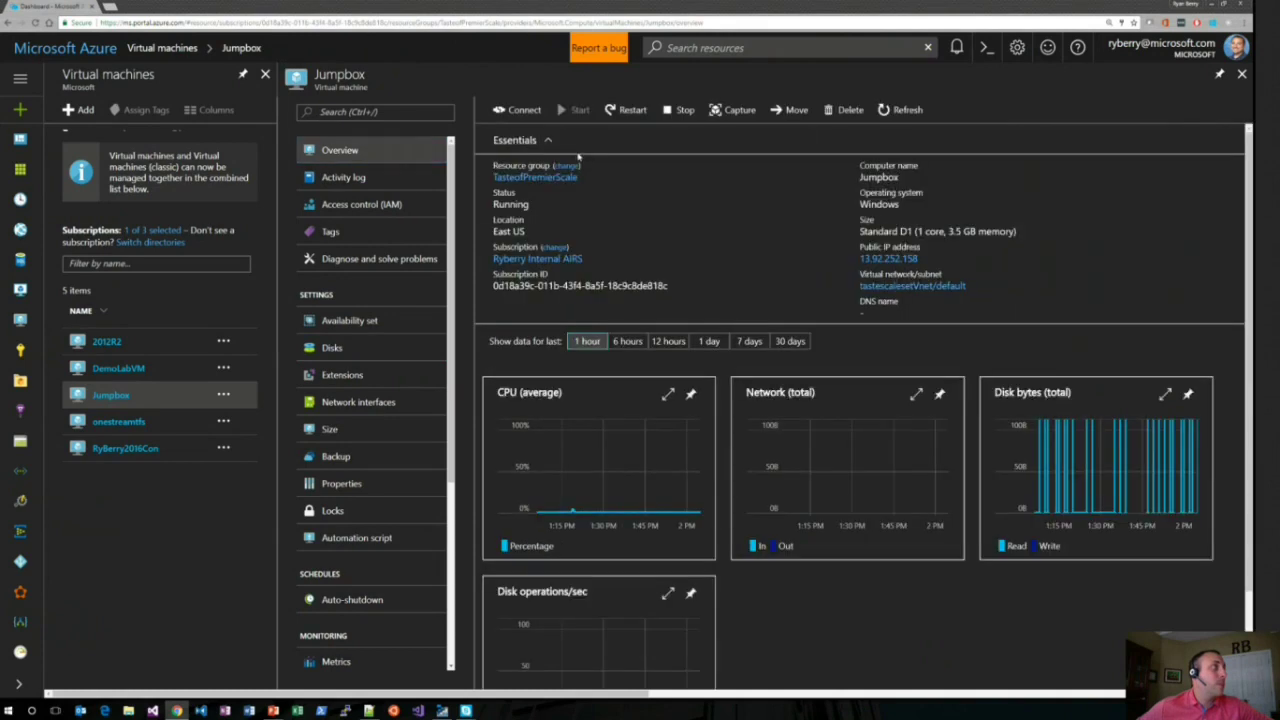
{"action": "left_click", "coordinate": [540, 177]}
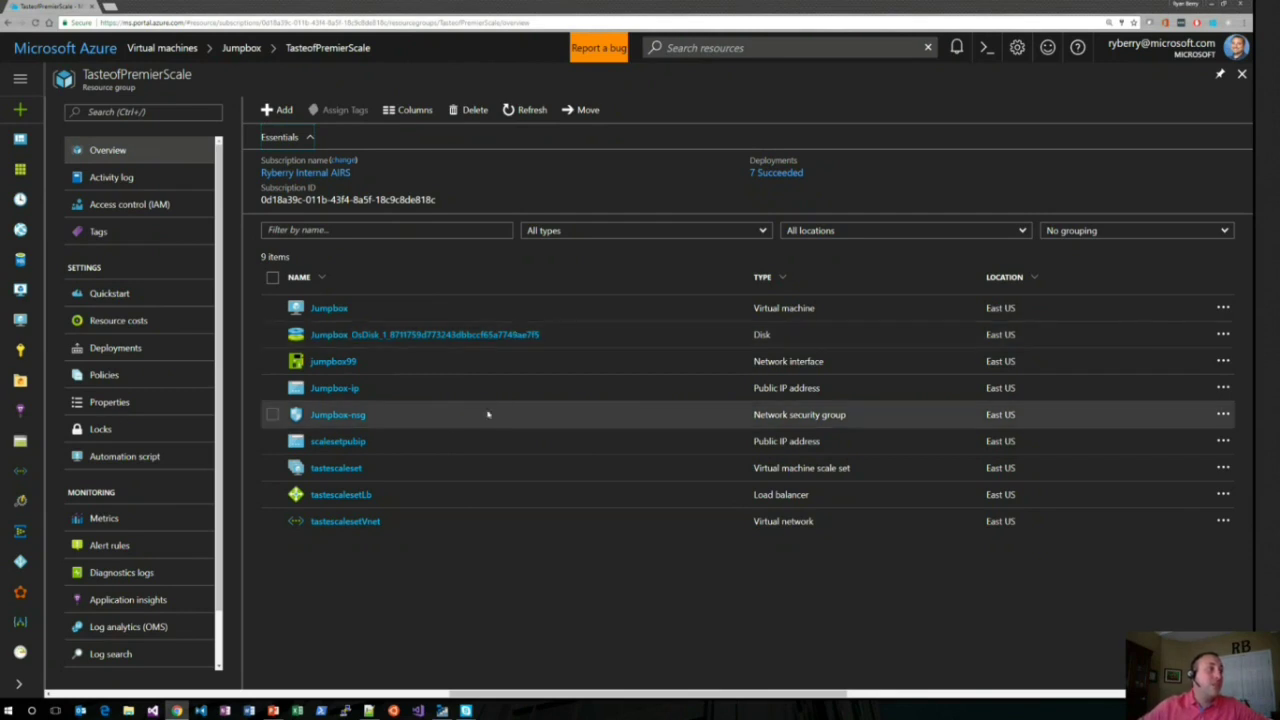
{"action": "left_click", "coordinate": [341, 470]}
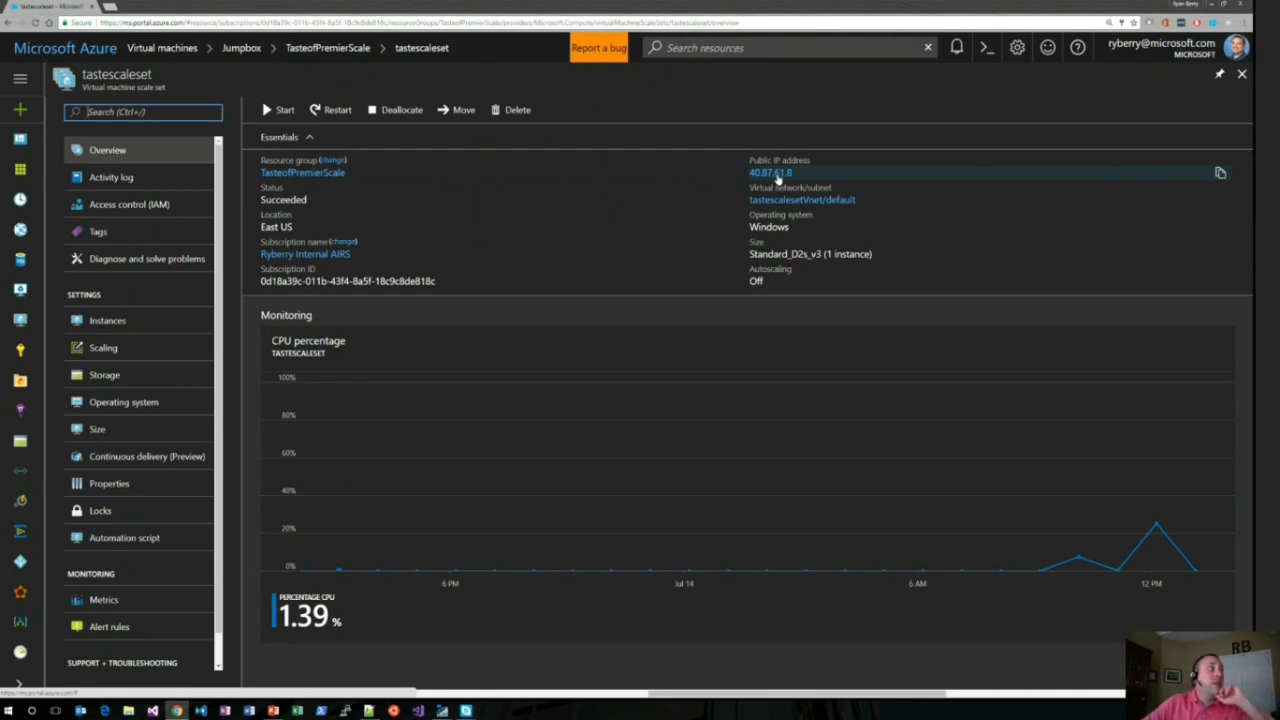
Step: Show tastescaleset's Instances list, with the single instance tastescaleset_2 running
{"action": "left_click", "coordinate": [127, 332]}
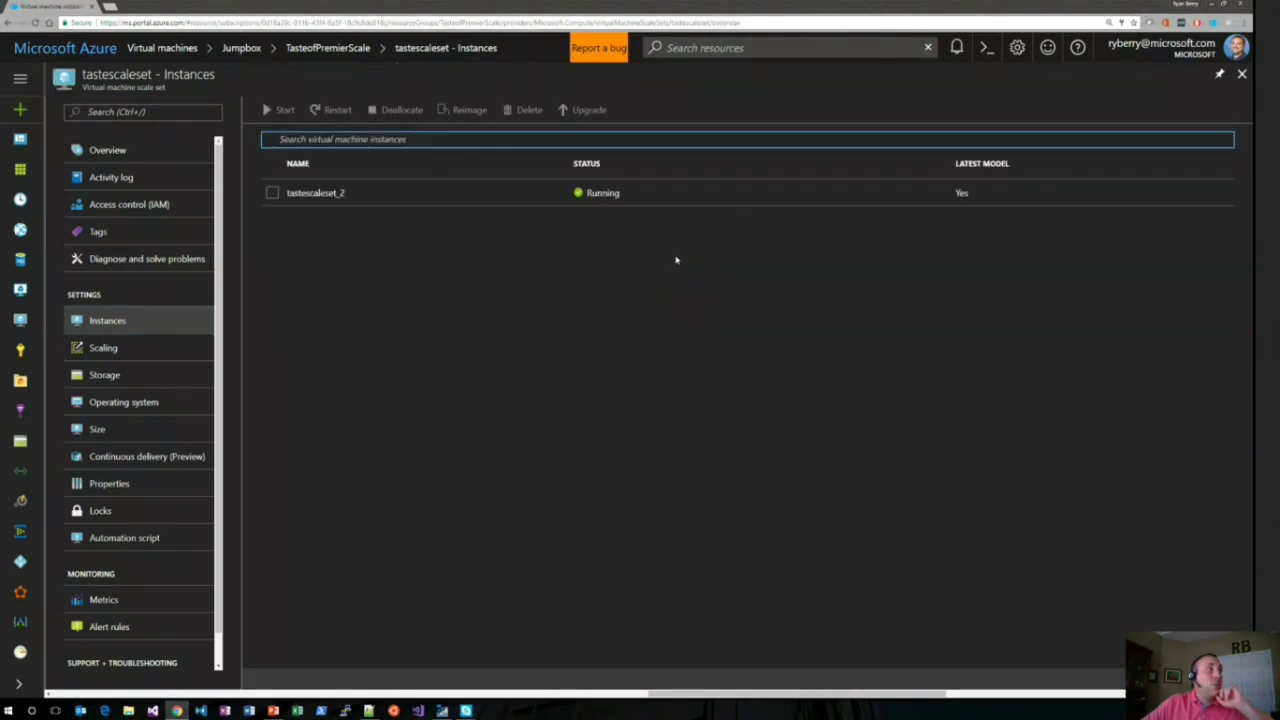
Step: Inspect instance tastescaleset_2, then enable autoscale on the Scaling page with its default CPU rule
{"action": "double_click", "coordinate": [343, 193]}
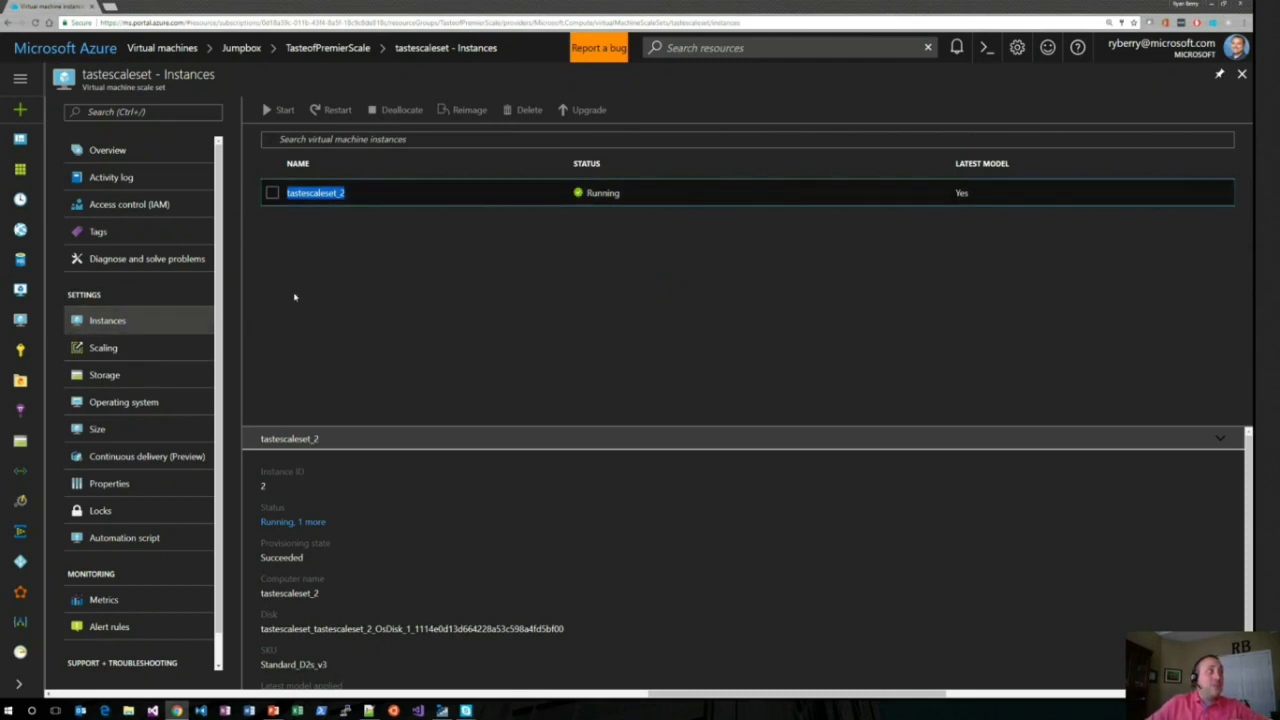
{"action": "left_click", "coordinate": [150, 353]}
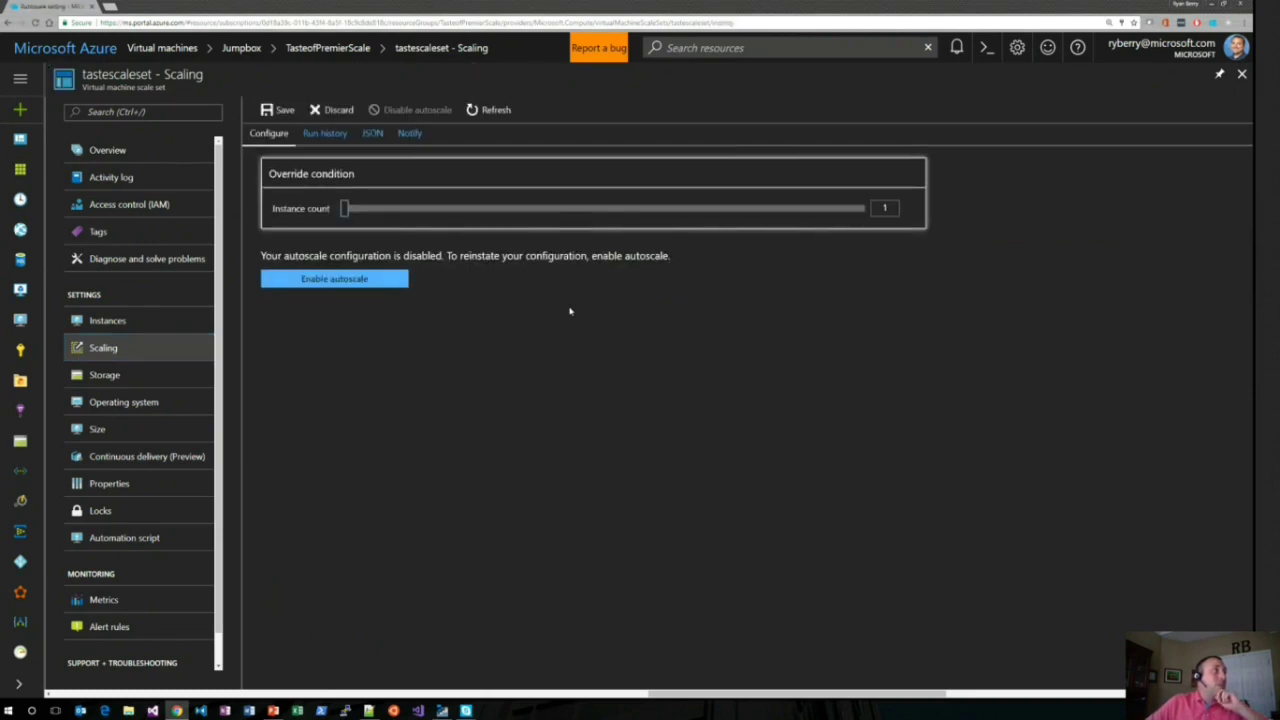
{"action": "left_click", "coordinate": [354, 285]}
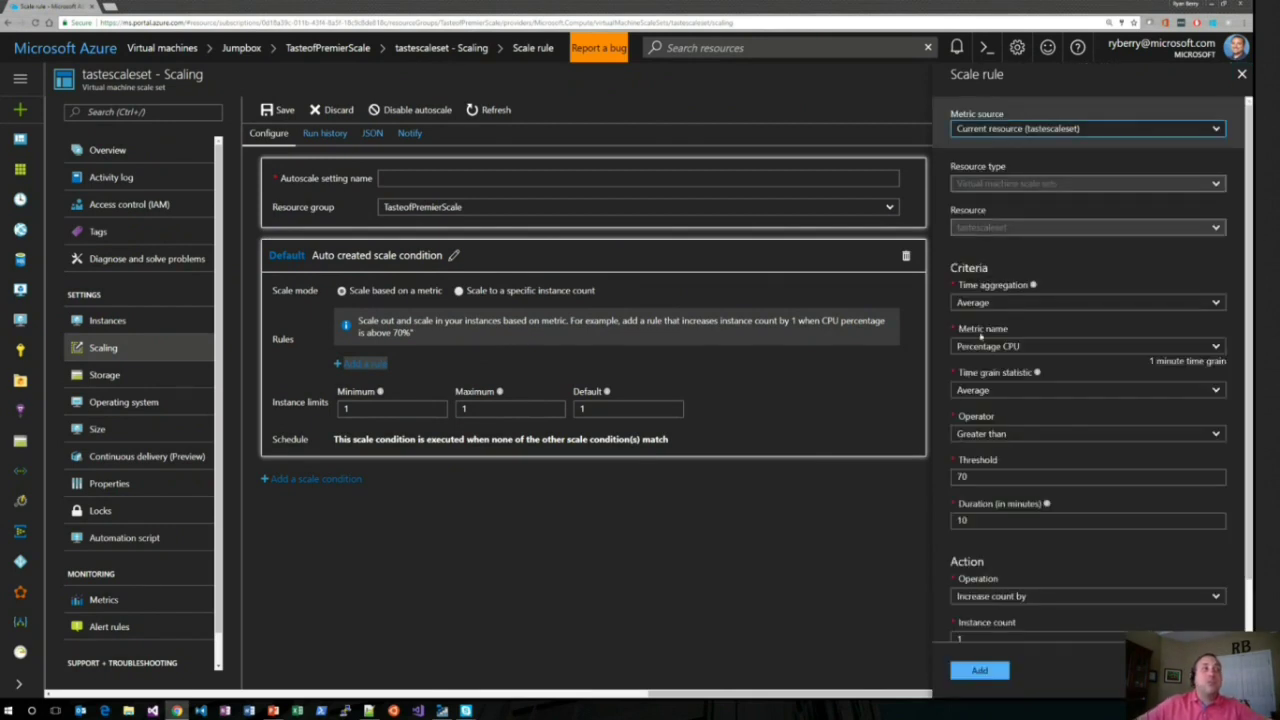
Step: Review the Percentage CPU rule's Average statistic, duration, operation and instance count, then close it unadded
{"action": "left_click", "coordinate": [1008, 350]}
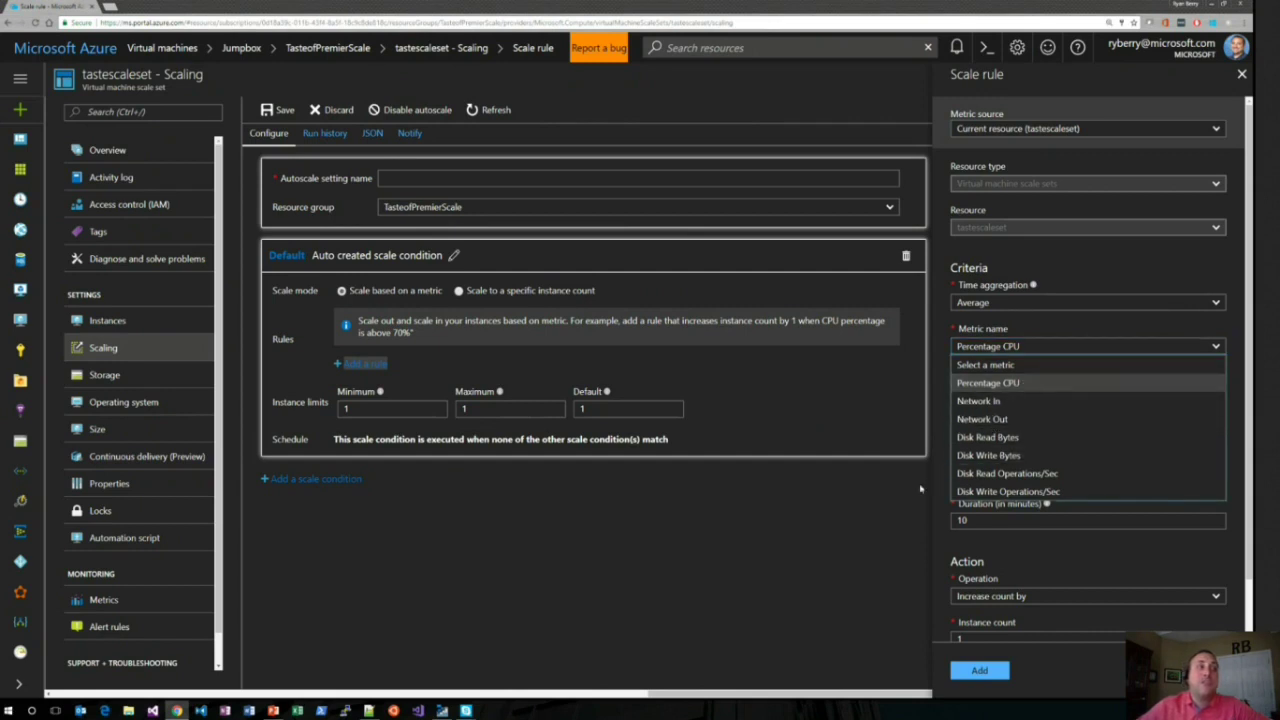
{"action": "left_click", "coordinate": [1022, 386]}
{"action": "left_click", "coordinate": [1038, 394]}
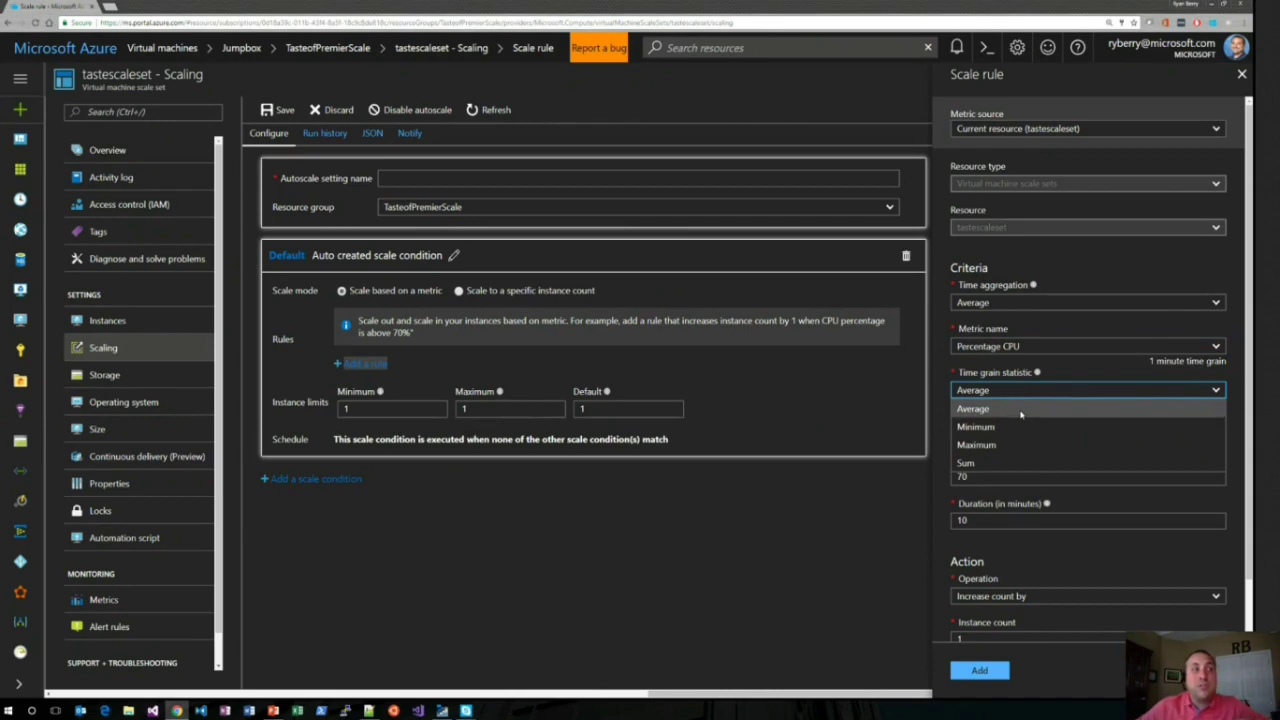
{"action": "left_click", "coordinate": [952, 459]}
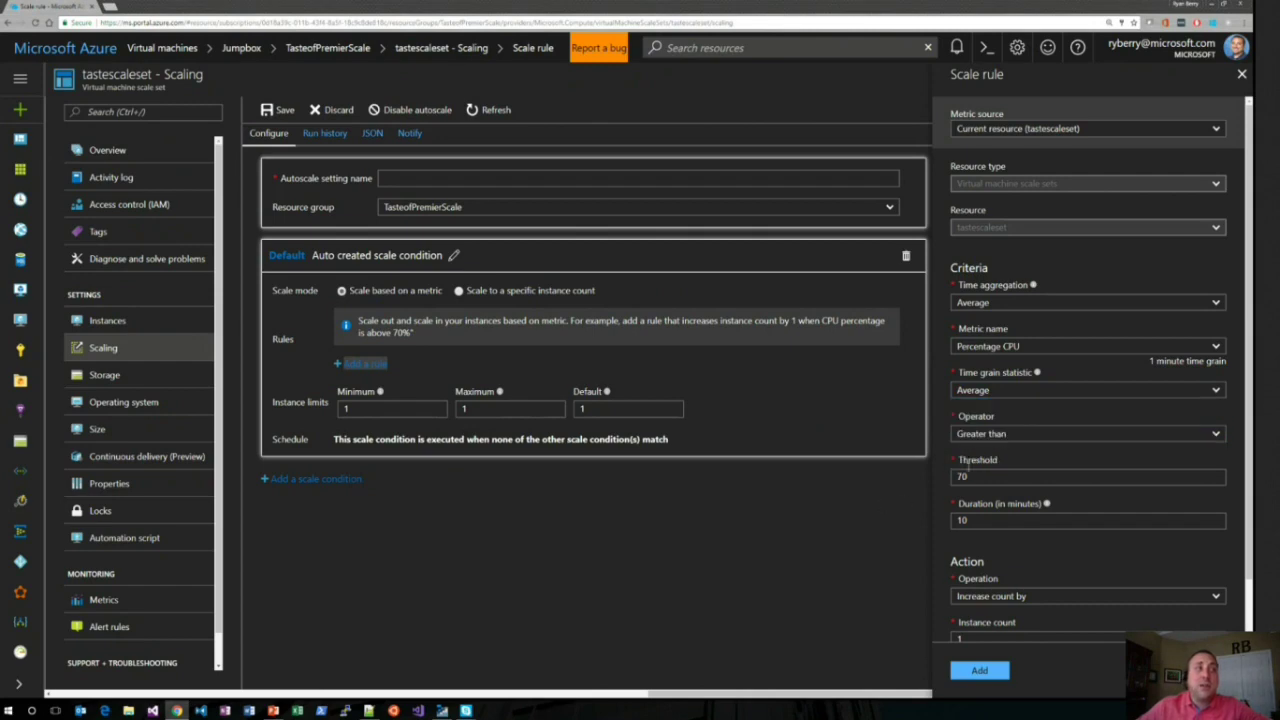
{"action": "left_click", "coordinate": [993, 517]}
{"action": "double_click", "coordinate": [966, 518]}
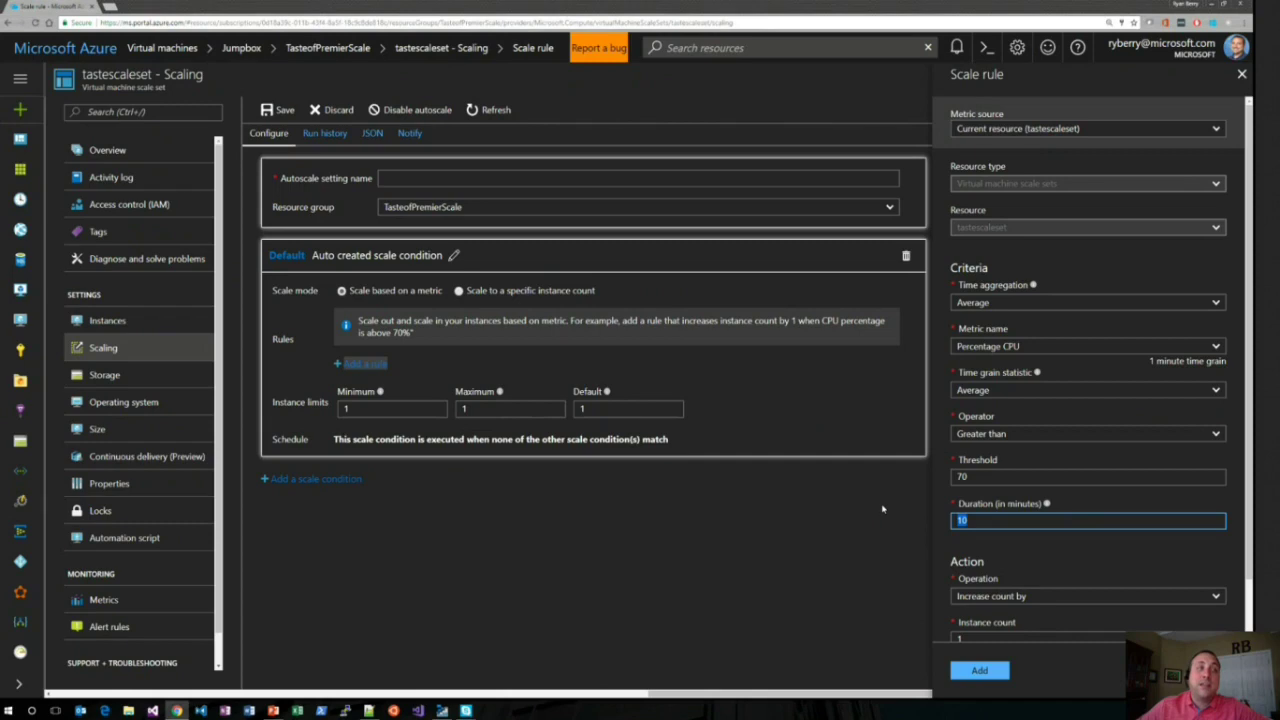
{"action": "left_click", "coordinate": [1008, 598]}
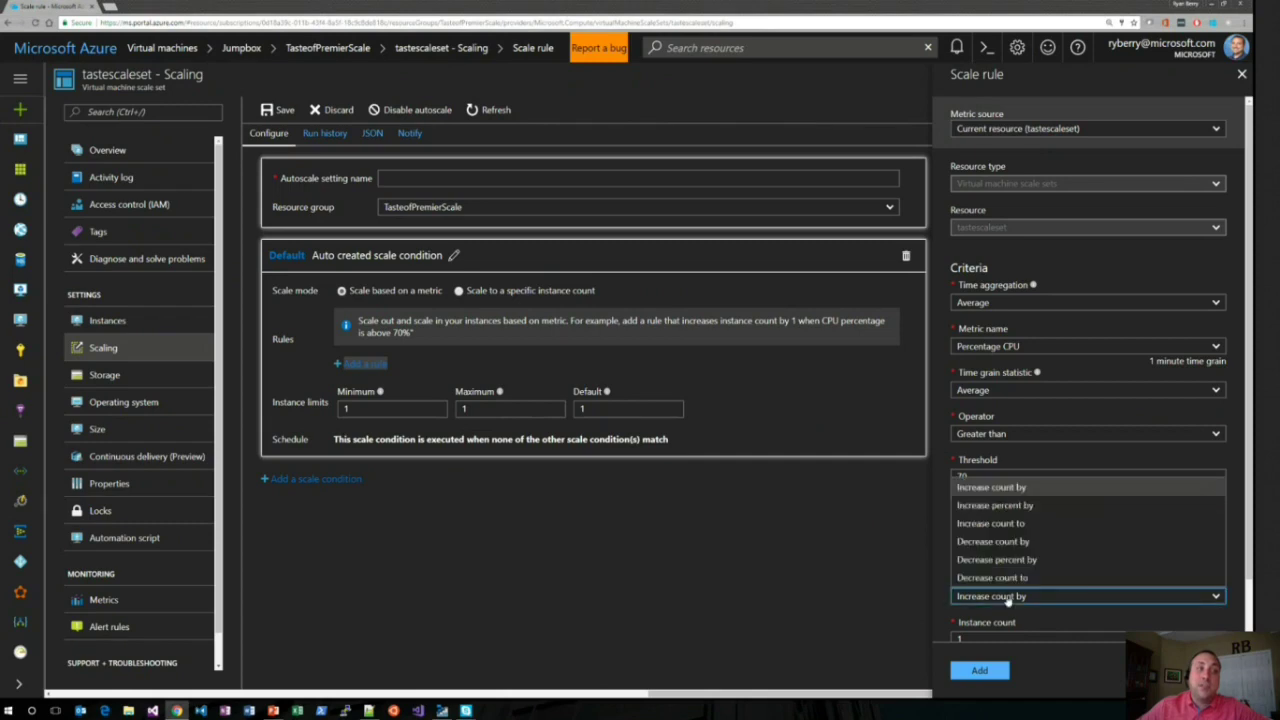
{"action": "left_click", "coordinate": [904, 576]}
{"action": "left_click", "coordinate": [964, 637]}
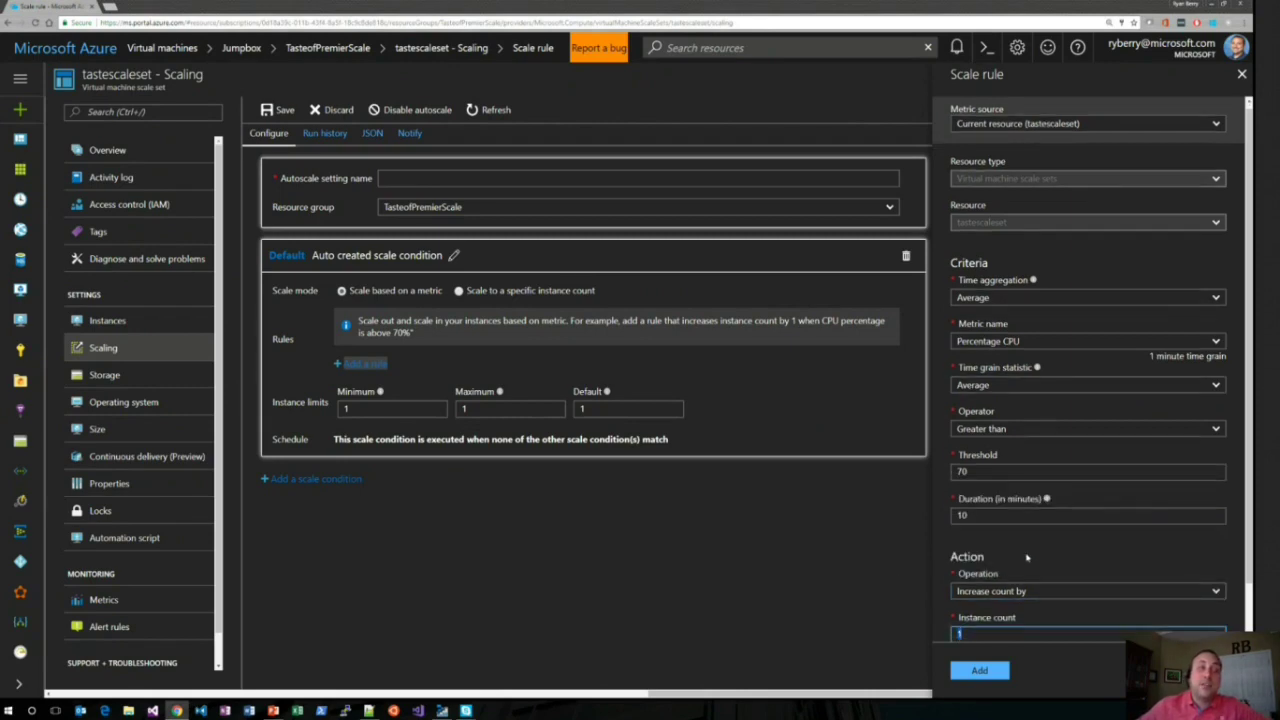
{"action": "scroll", "coordinate": [1031, 553], "scroll_direction": "down", "scroll_amount": 1}
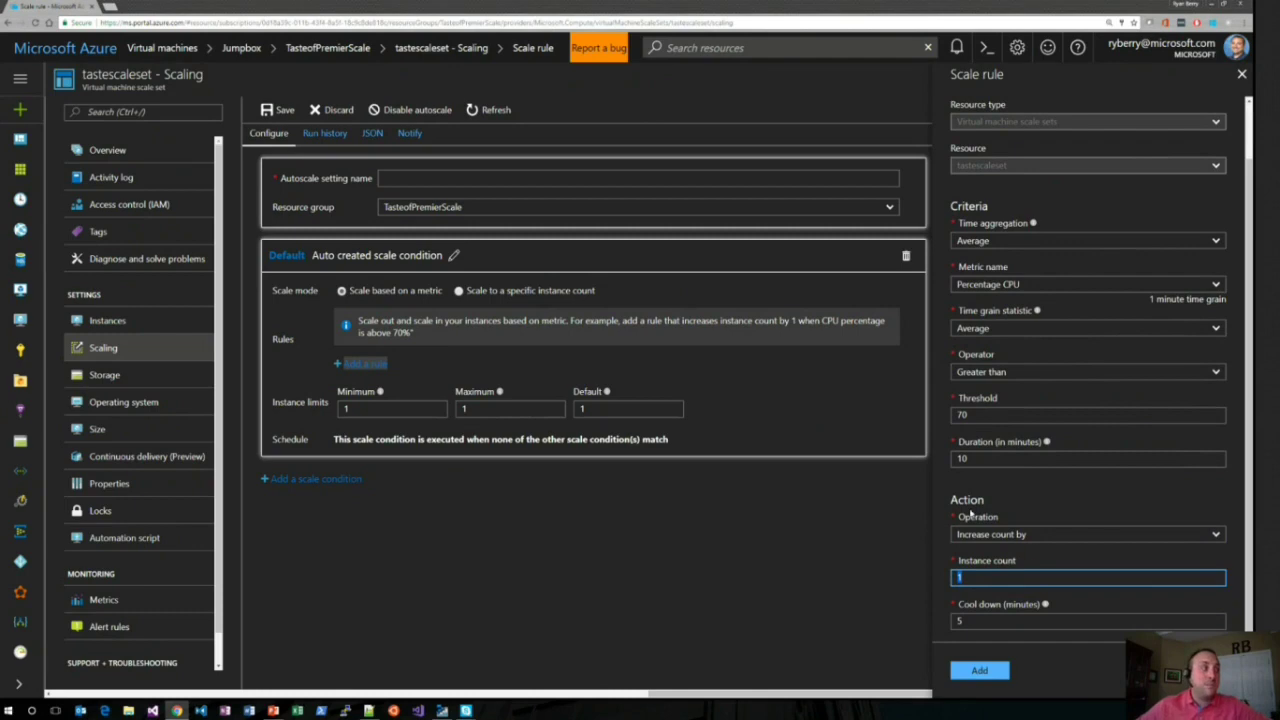
{"action": "left_click", "coordinate": [1241, 74]}
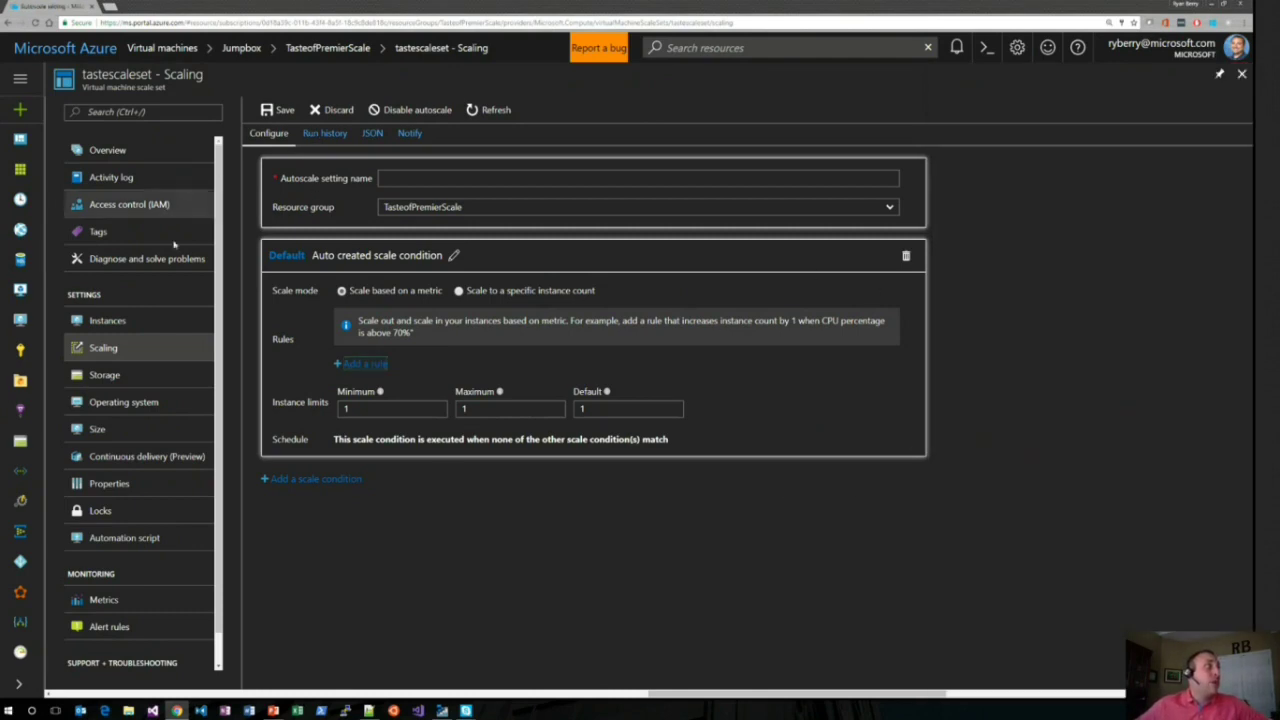
Step: Return to tastescaleset's Scaling page and select the manual instance count value 1
{"action": "left_click", "coordinate": [122, 326]}
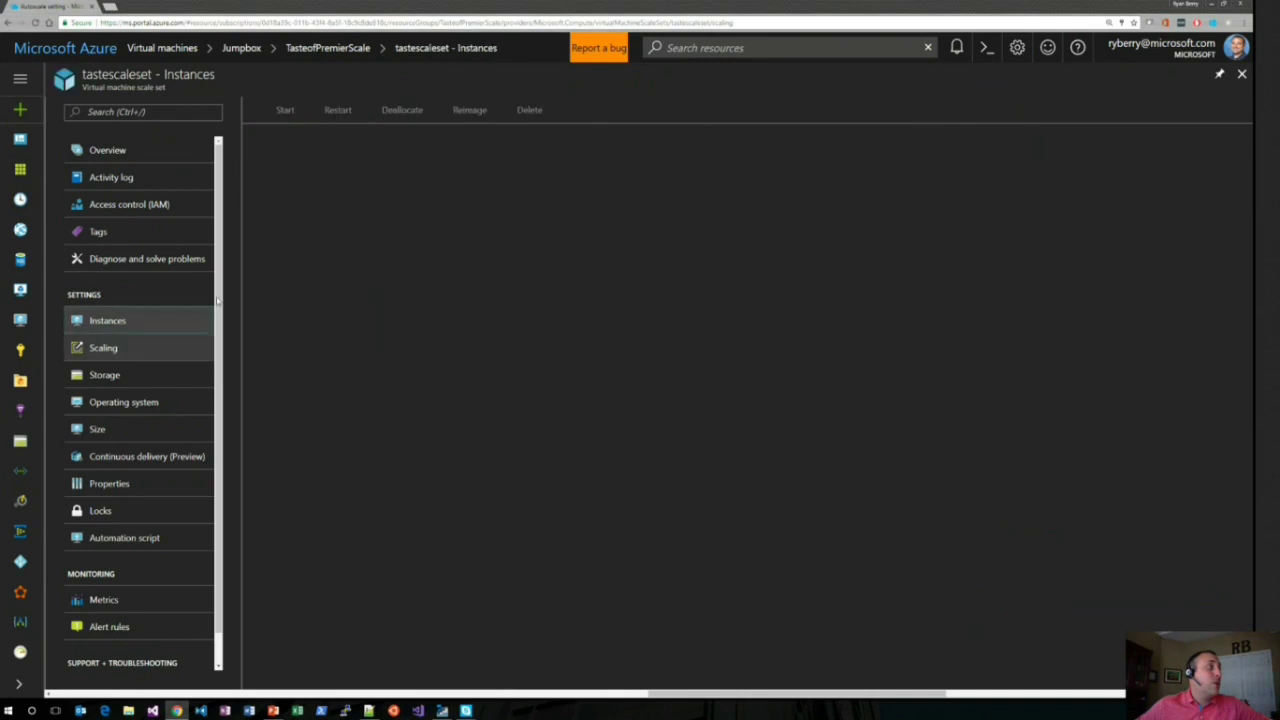
{"action": "left_click", "coordinate": [106, 350]}
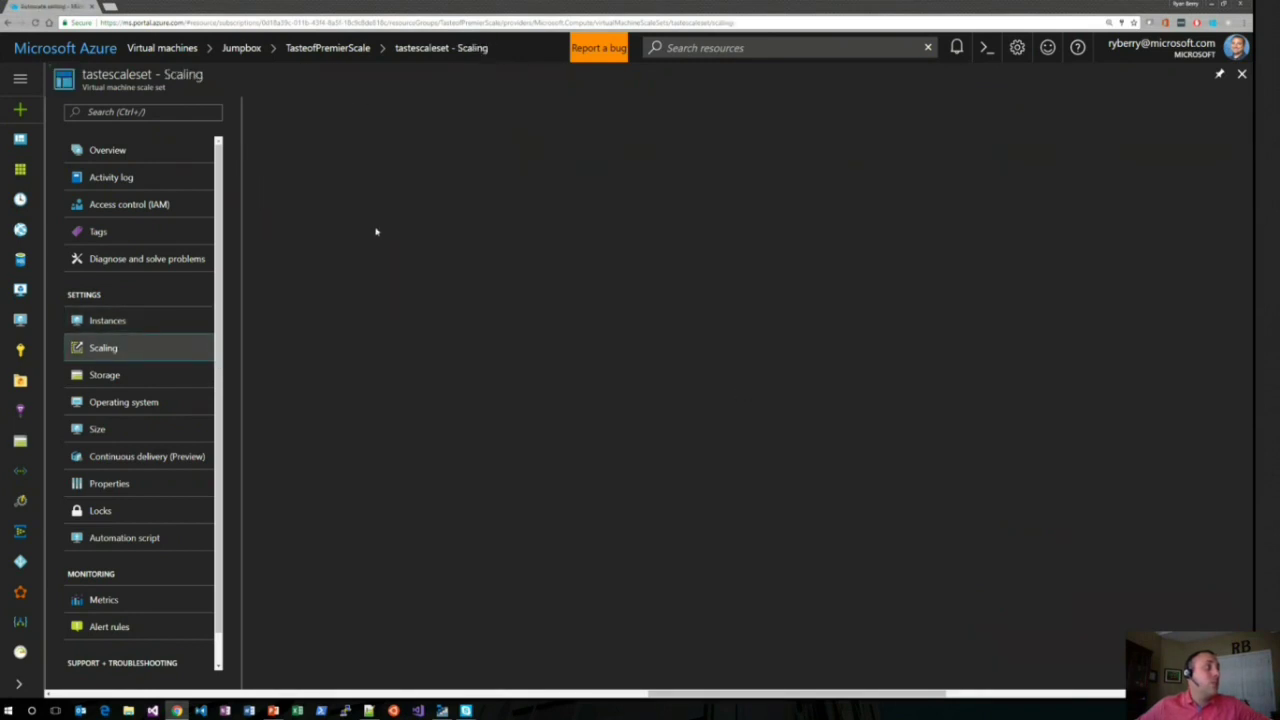
{"action": "left_click", "coordinate": [889, 208]}
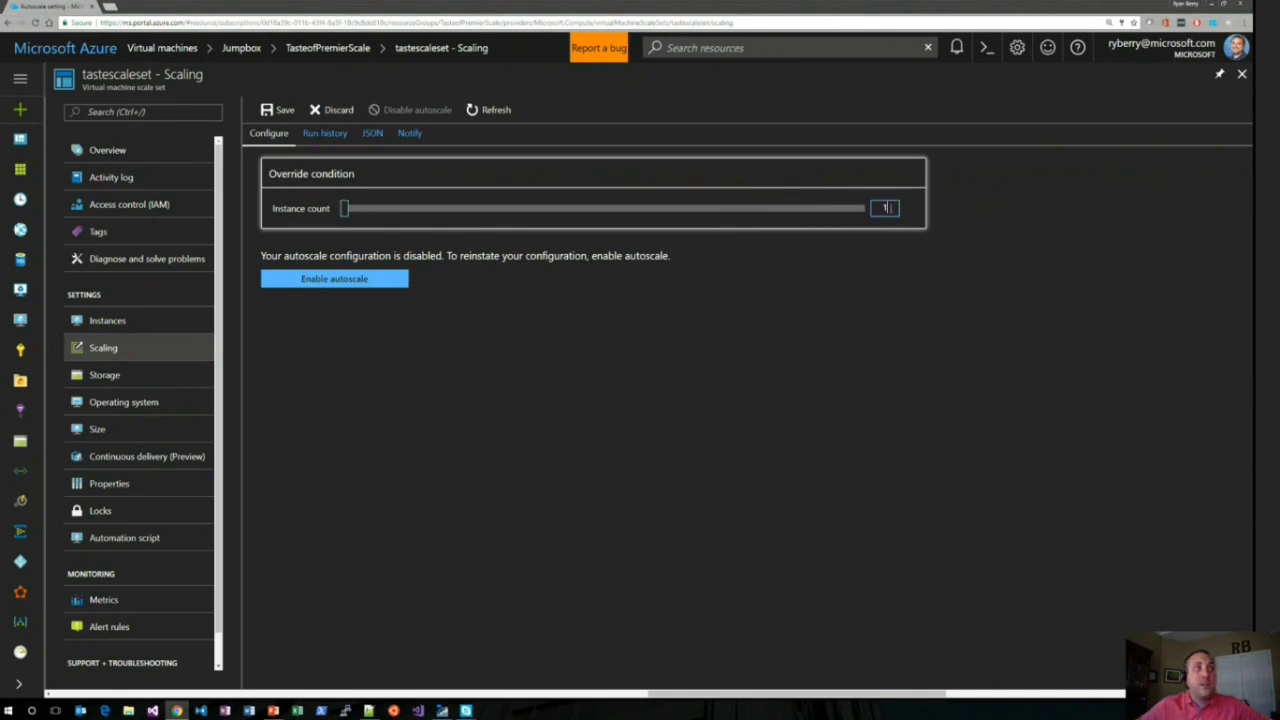
{"action": "double_click", "coordinate": [889, 208]}
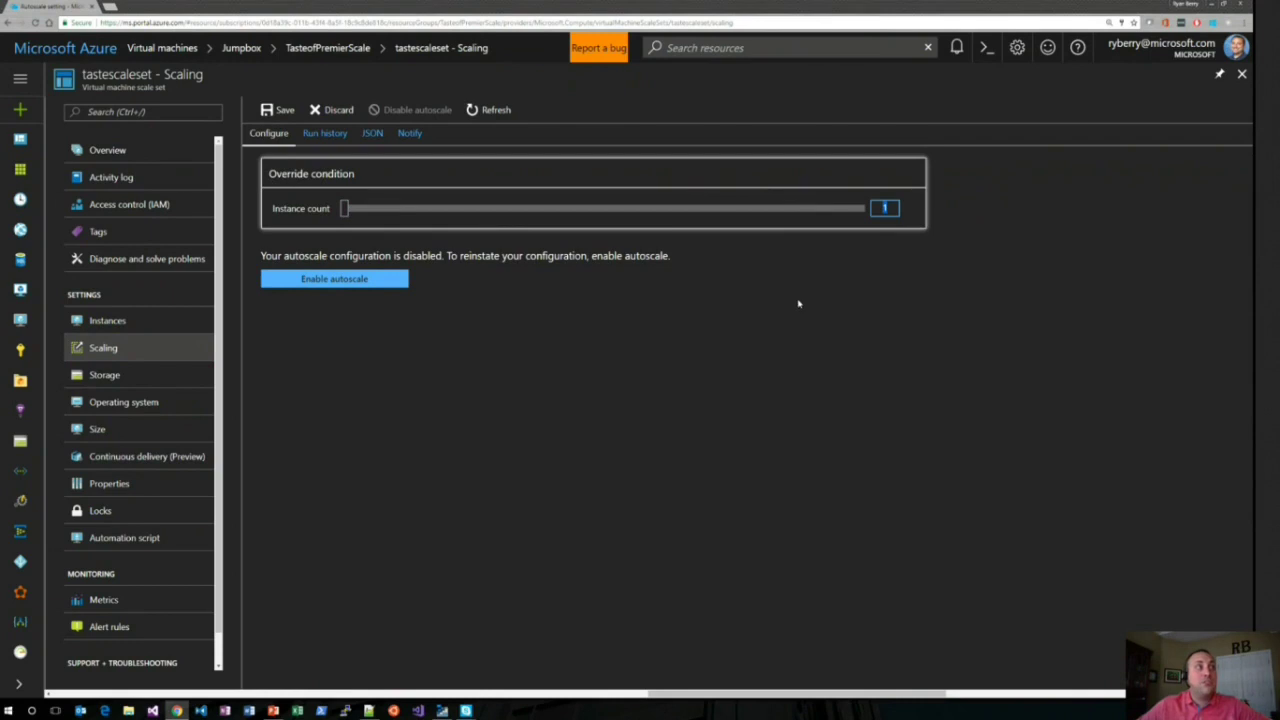
Step: Launch Cloud Shell with Bash, close the errored session and relaunch it
{"action": "left_click", "coordinate": [986, 50]}
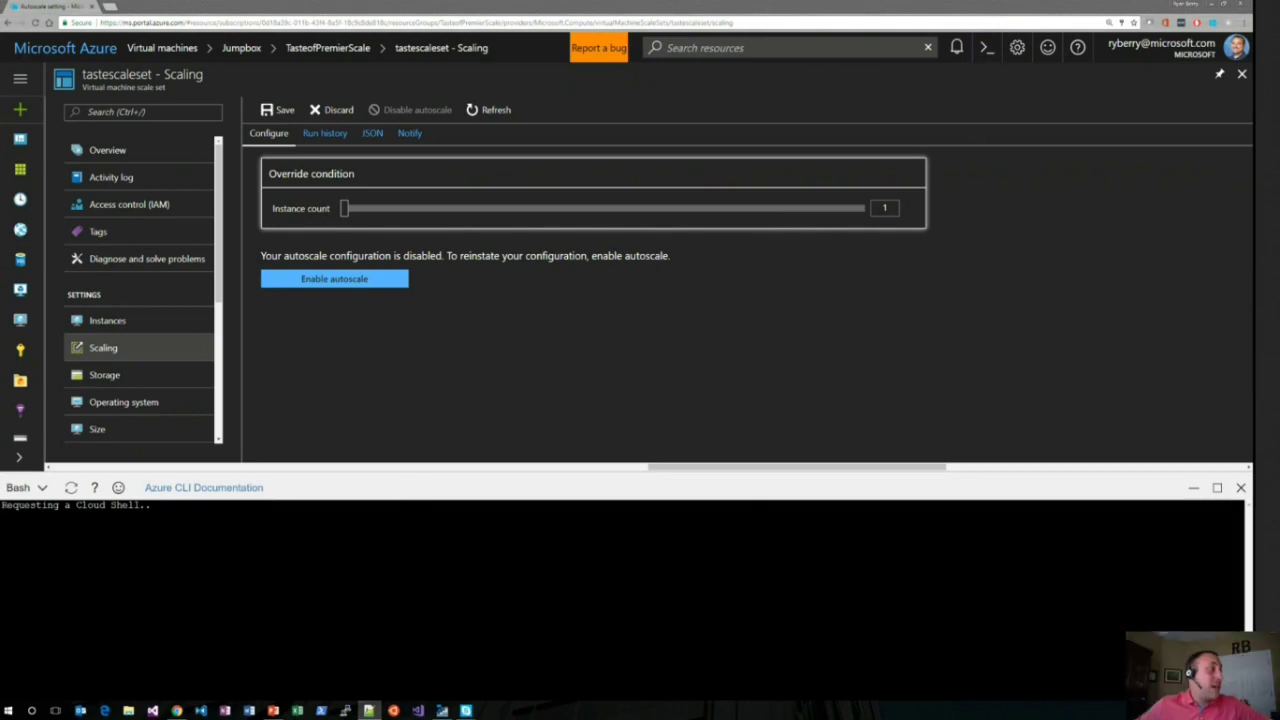
{"action": "left_click", "coordinate": [32, 489]}
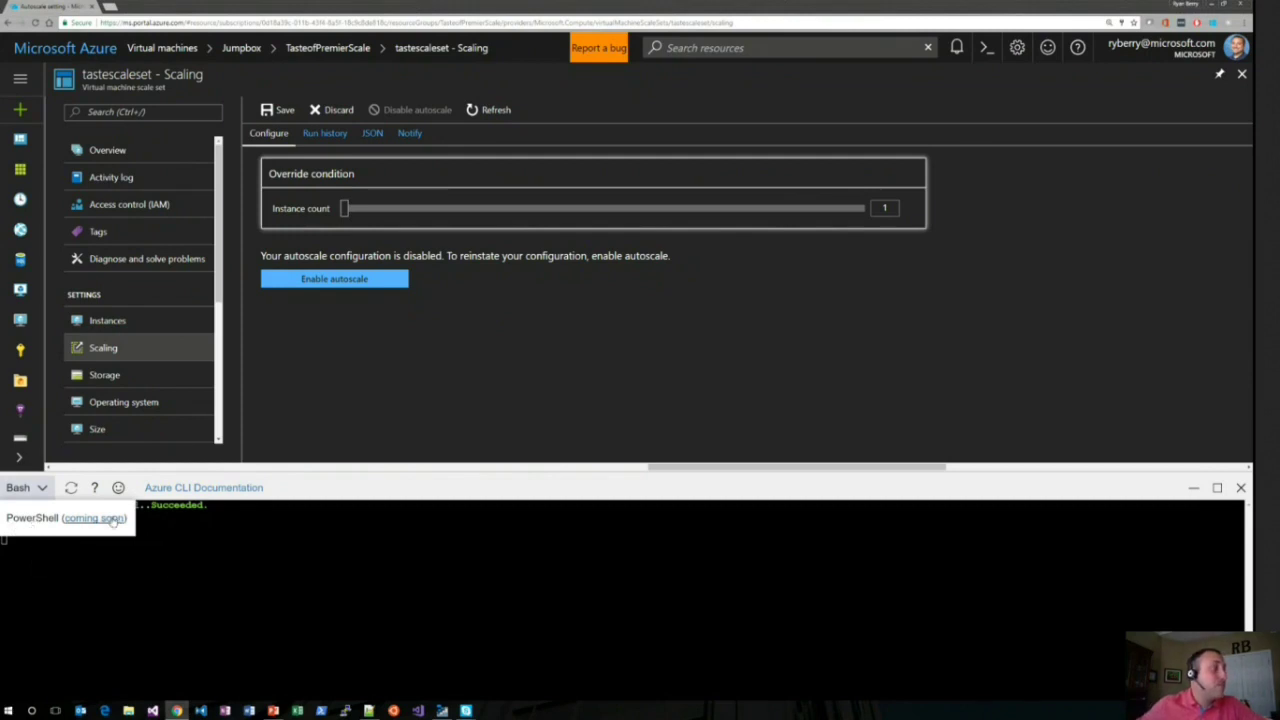
{"action": "left_click", "coordinate": [25, 487]}
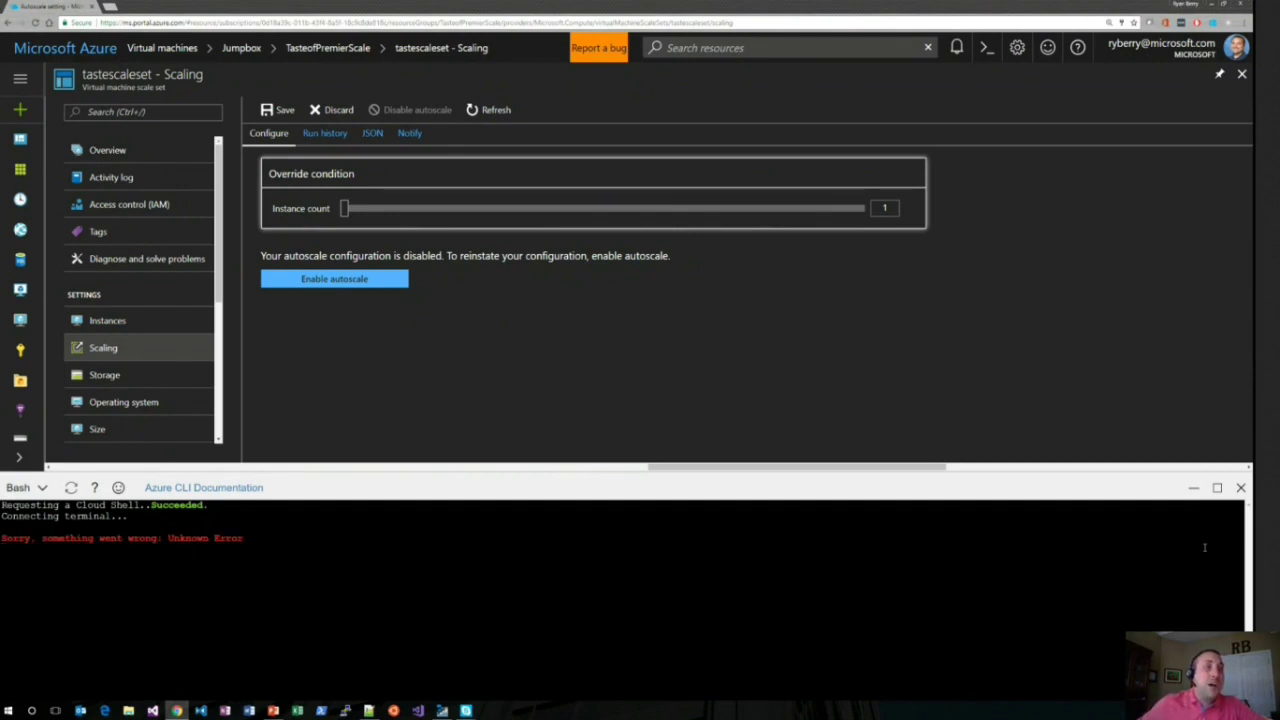
{"action": "left_click", "coordinate": [1240, 487]}
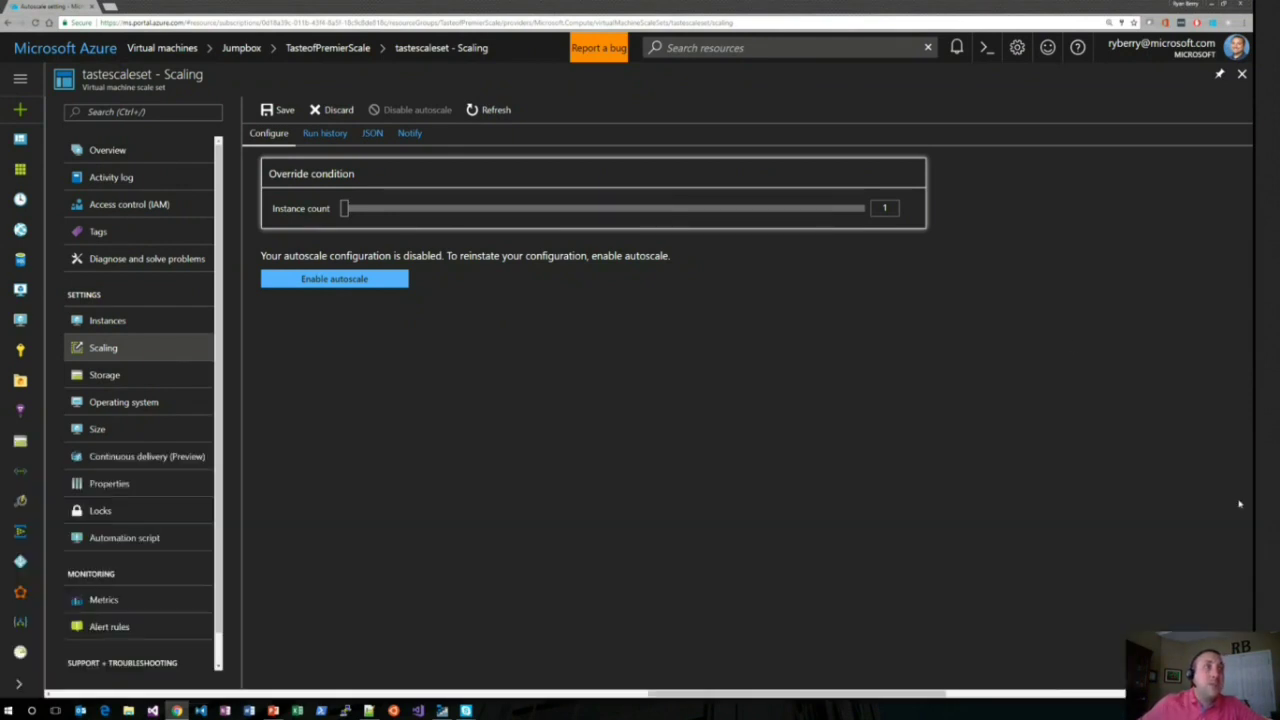
{"action": "left_click", "coordinate": [985, 48]}
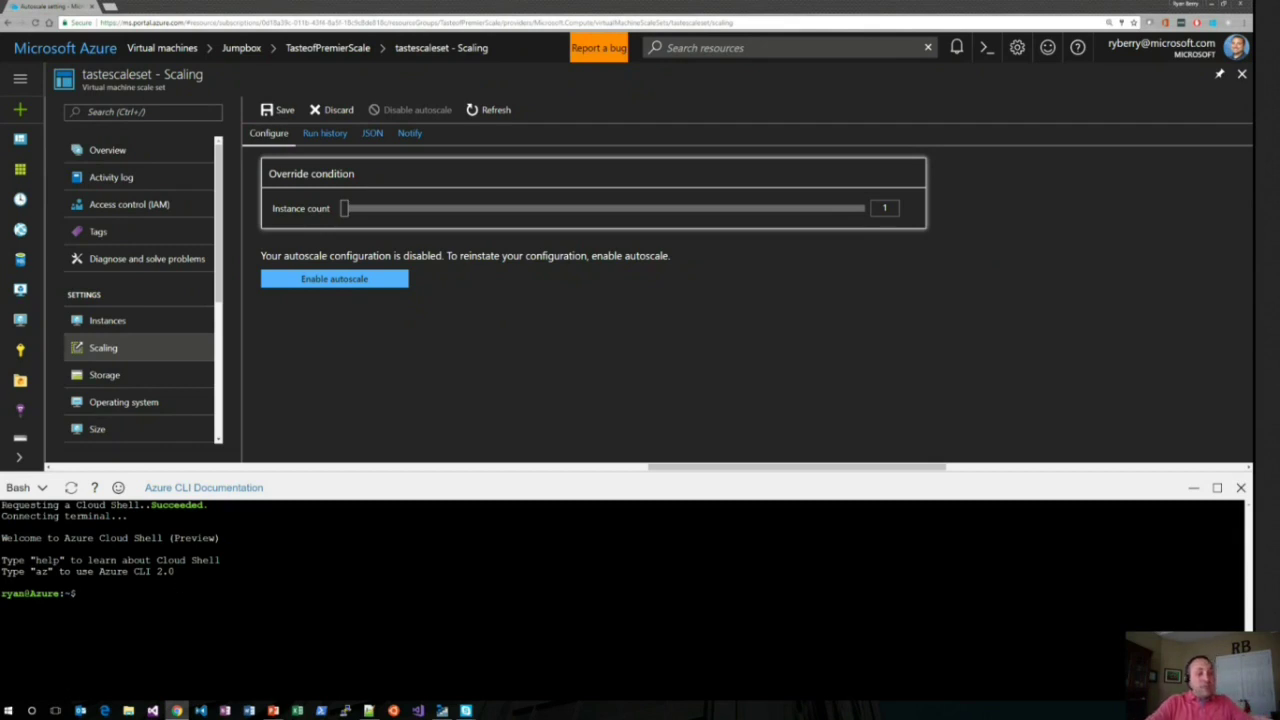
Step: Run az in a taller Bash Cloud Shell terminal to list the CLI's base commands
{"action": "type", "text": "az"}
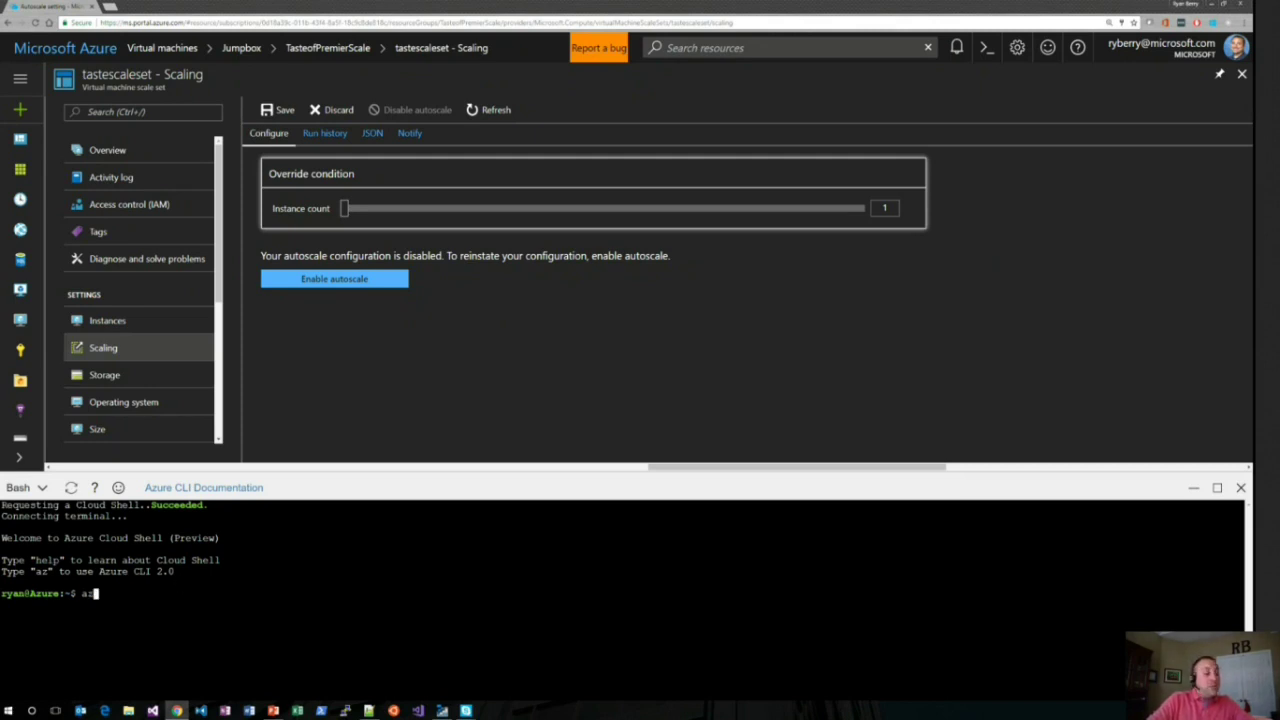
{"action": "key", "text": "Return"}
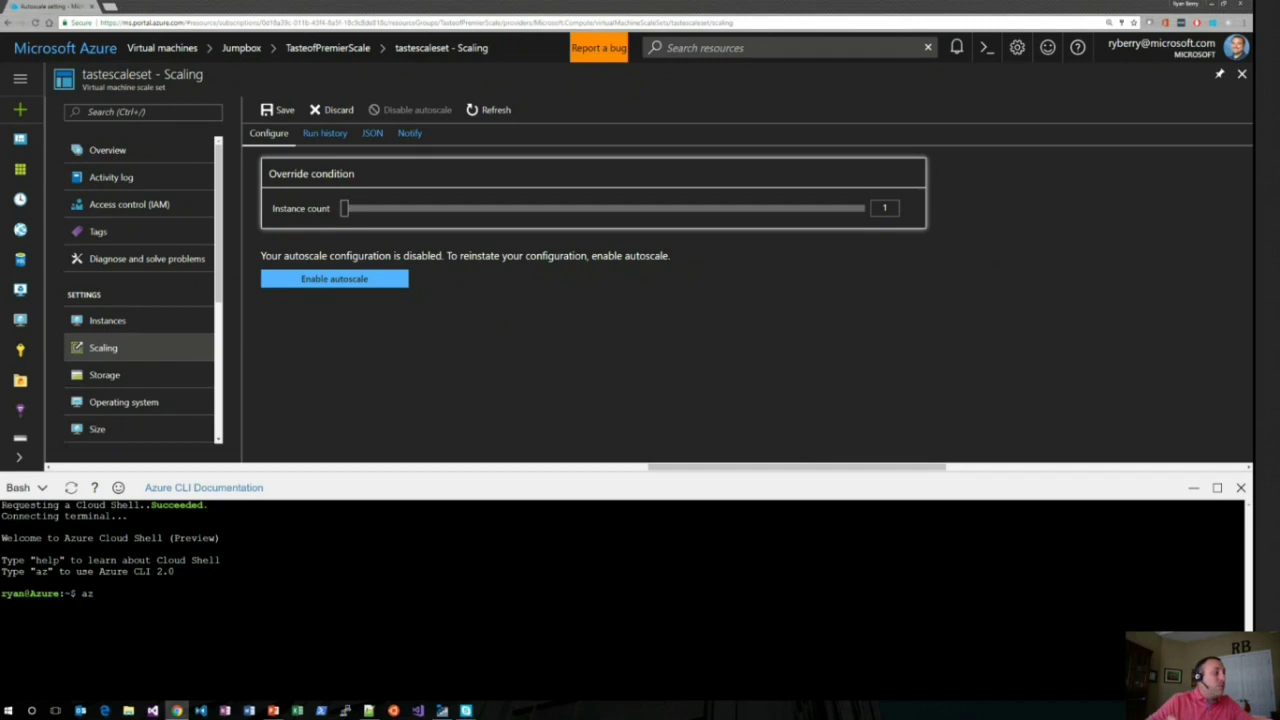
{"action": "left_click_drag", "start_coordinate": [317, 472], "coordinate": [320, 350]}
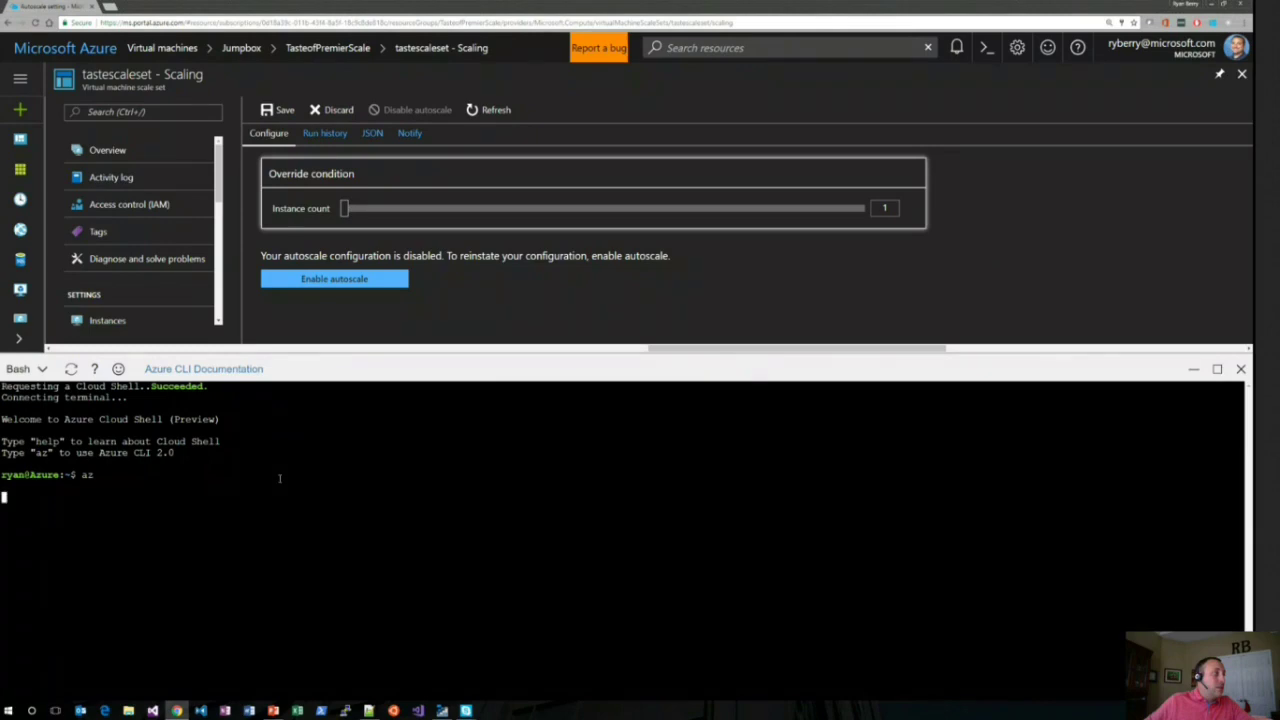
{"action": "key", "text": "Return"}
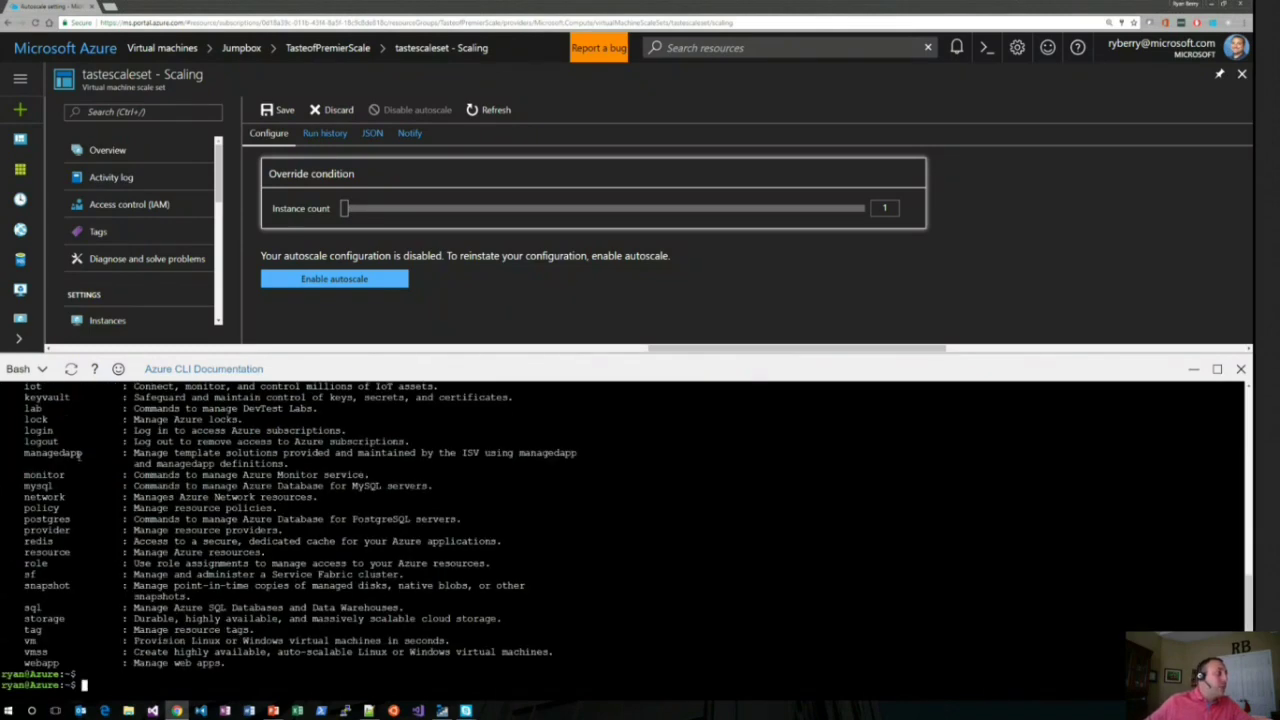
{"action": "scroll", "coordinate": [78, 455], "scroll_direction": "up", "scroll_amount": 15}
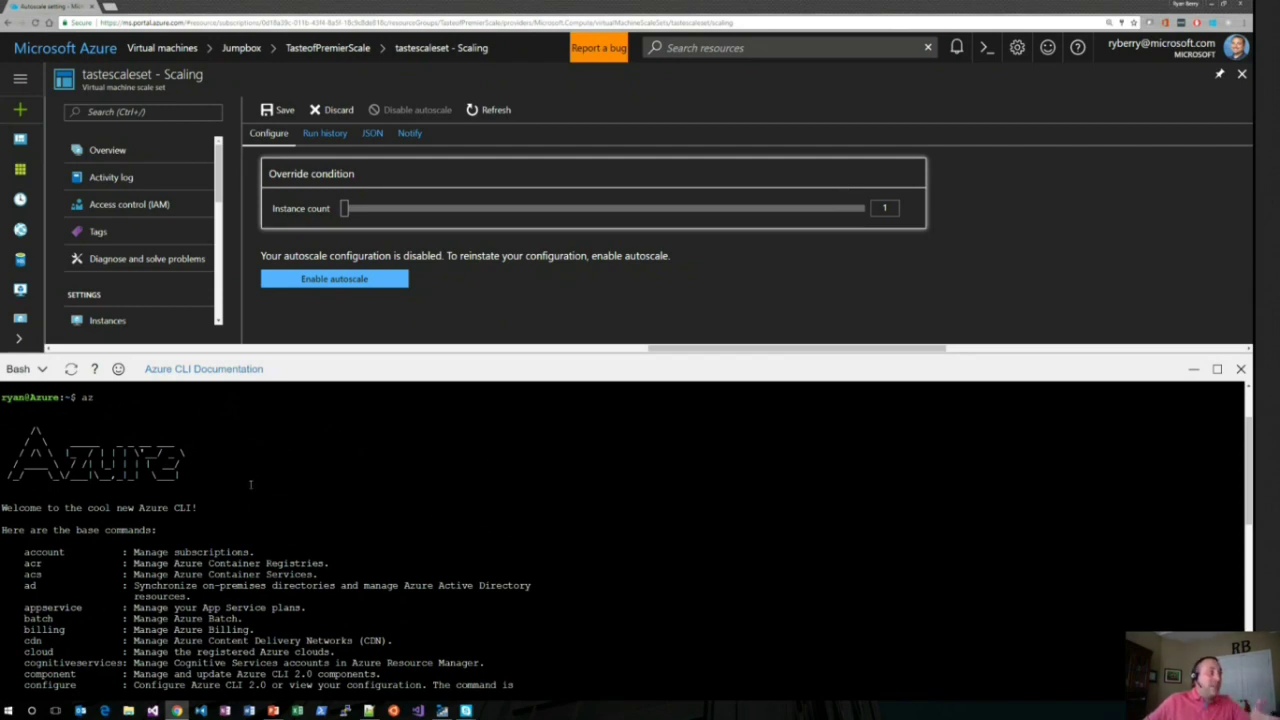
{"action": "key", "text": "Return"}
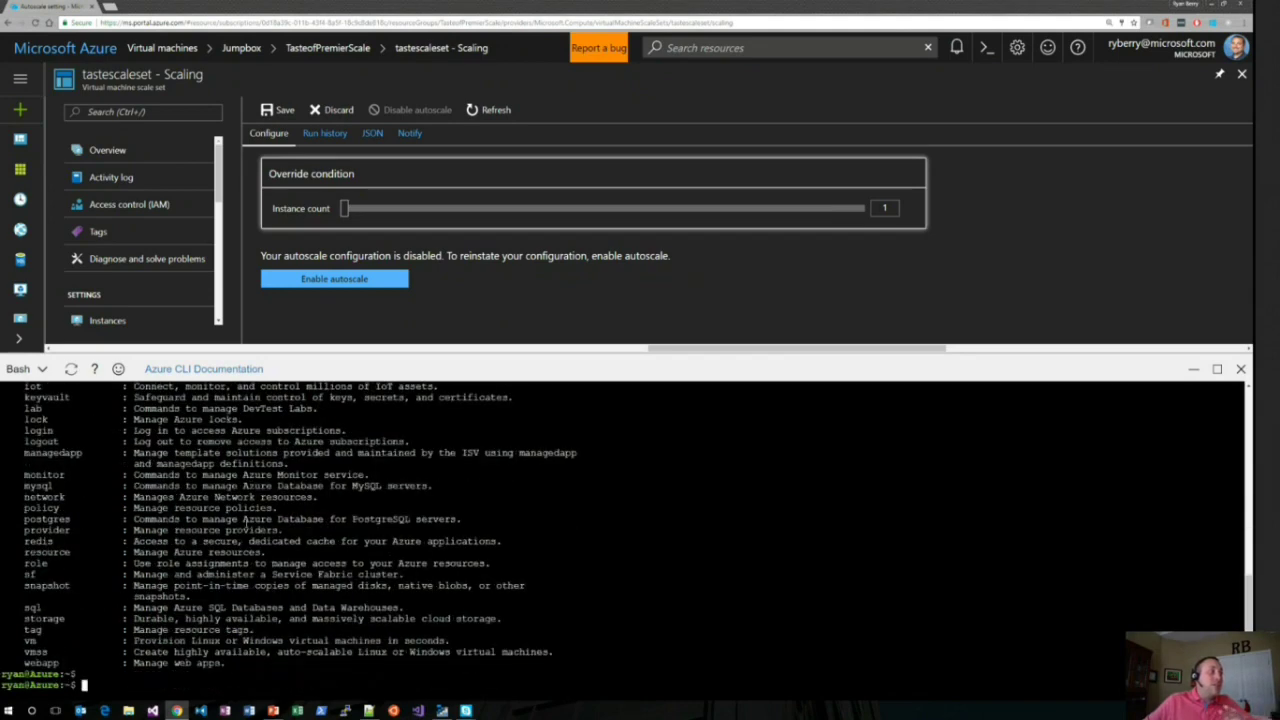
Step: Run az vm list and scroll through the listed virtual machines
{"action": "type", "text": "az vm "}
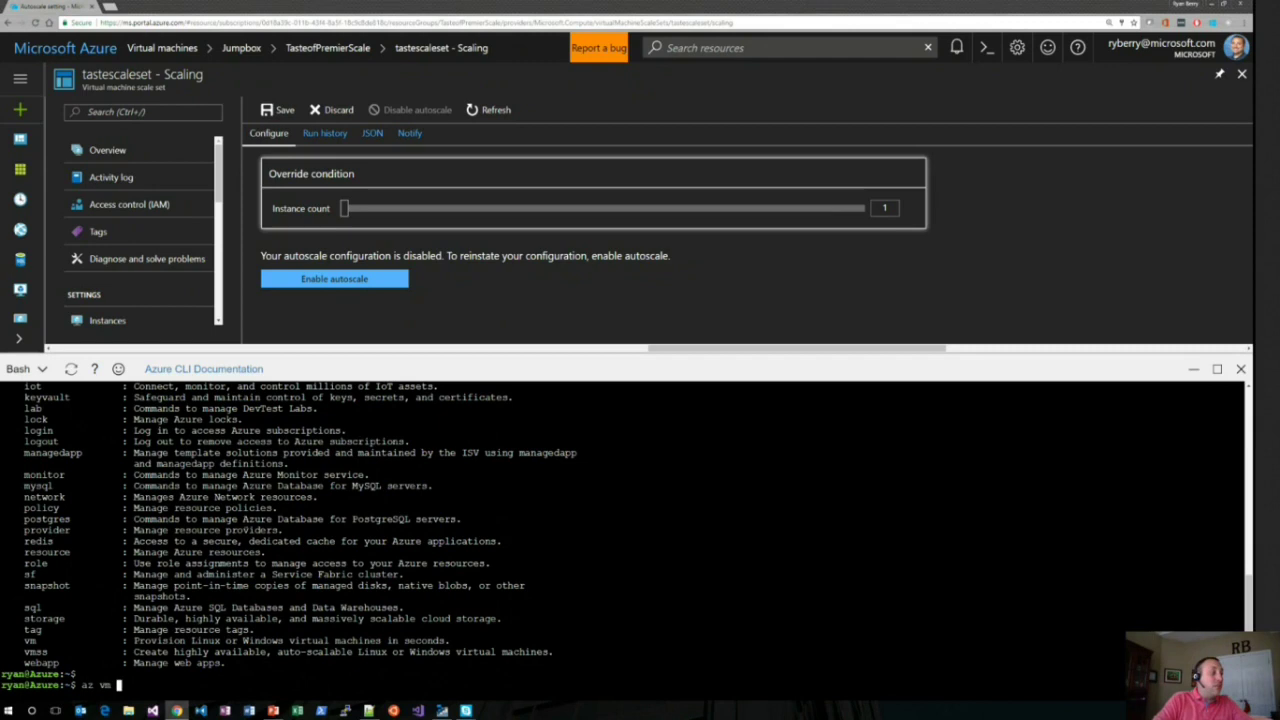
{"action": "type", "text": "list"}
{"action": "key", "text": "Return"}
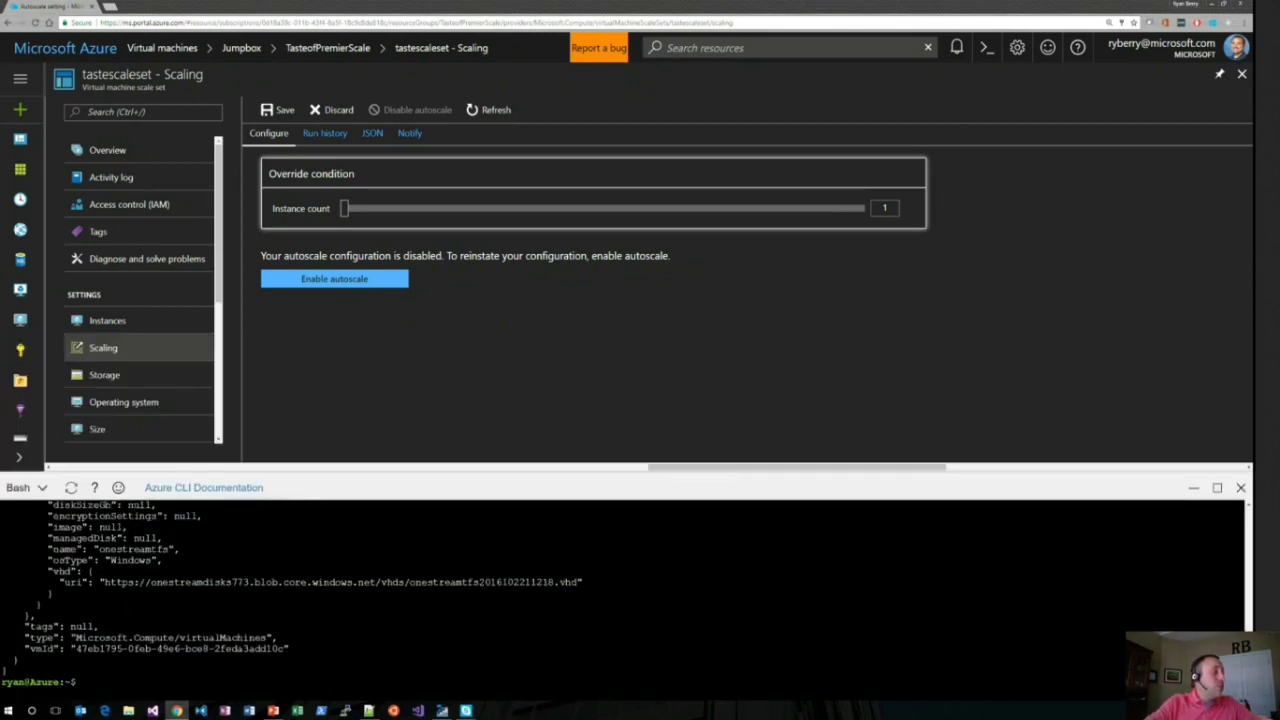
{"action": "scroll", "coordinate": [503, 592], "scroll_direction": "up", "scroll_amount": 5}
{"action": "scroll", "coordinate": [503, 592], "scroll_direction": "up", "scroll_amount": 5}
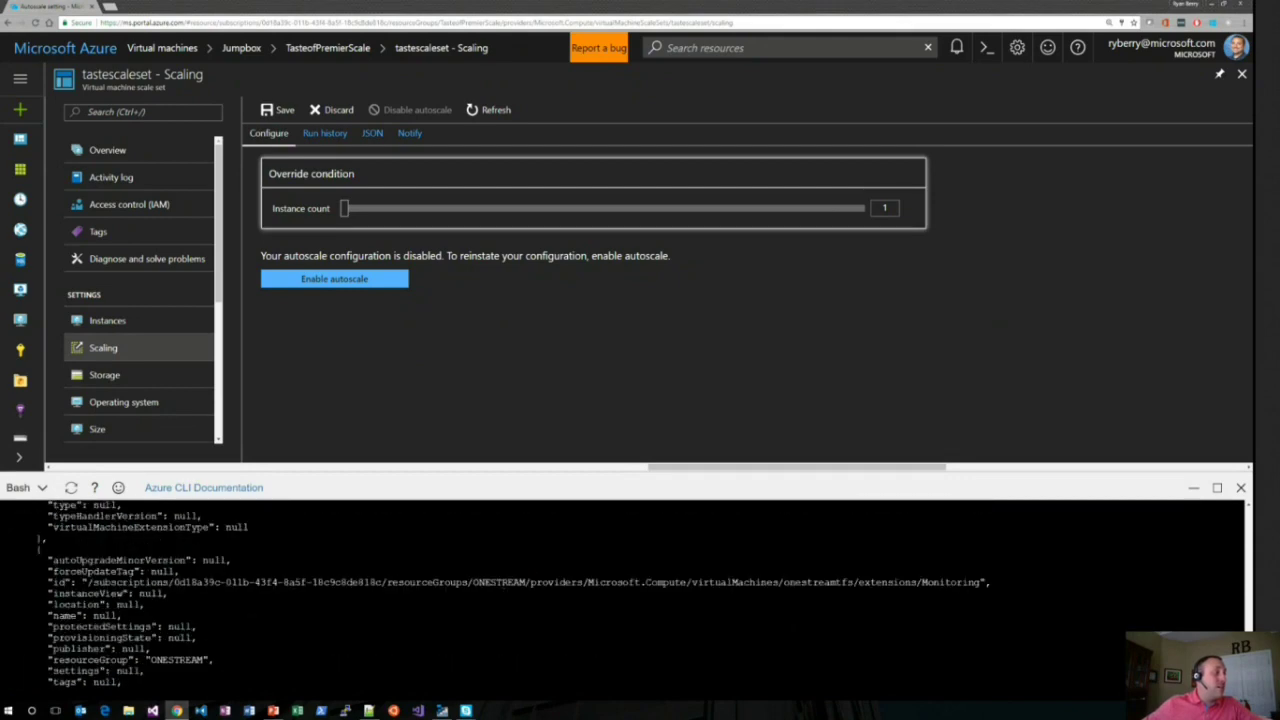
{"action": "scroll", "coordinate": [503, 592], "scroll_direction": "up", "scroll_amount": 4}
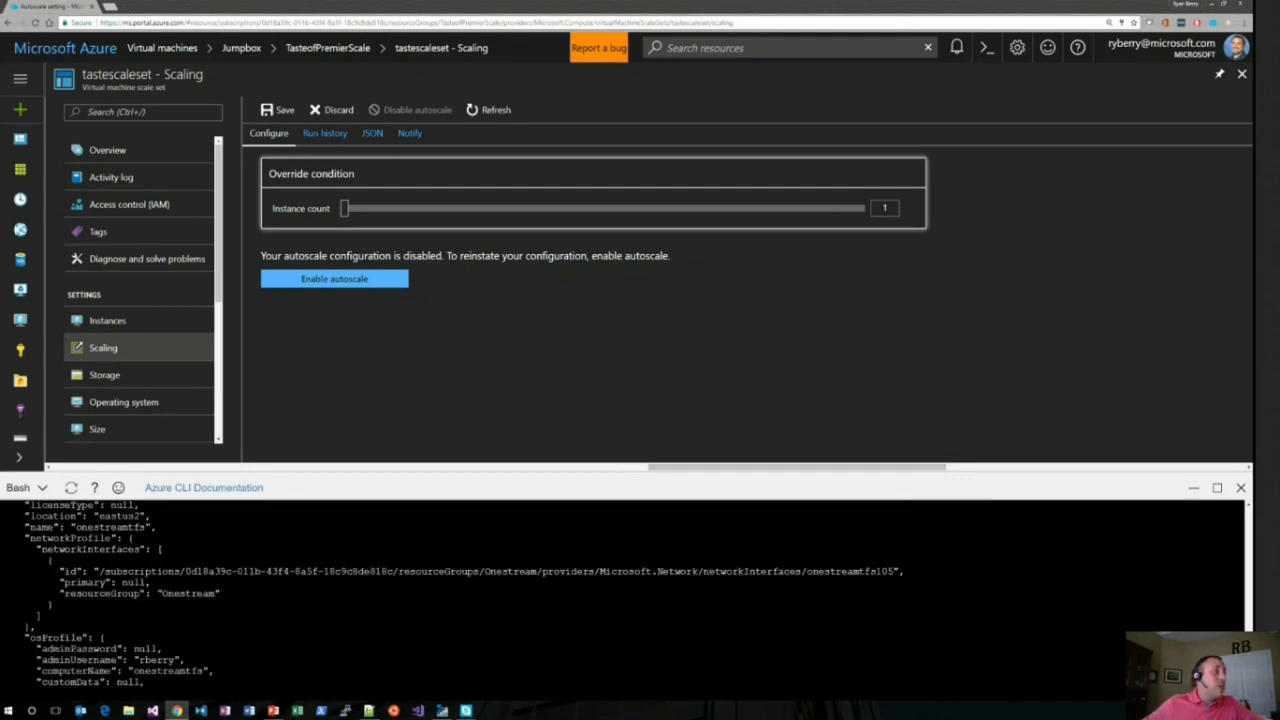
{"action": "scroll", "coordinate": [503, 592], "scroll_direction": "down", "scroll_amount": 5}
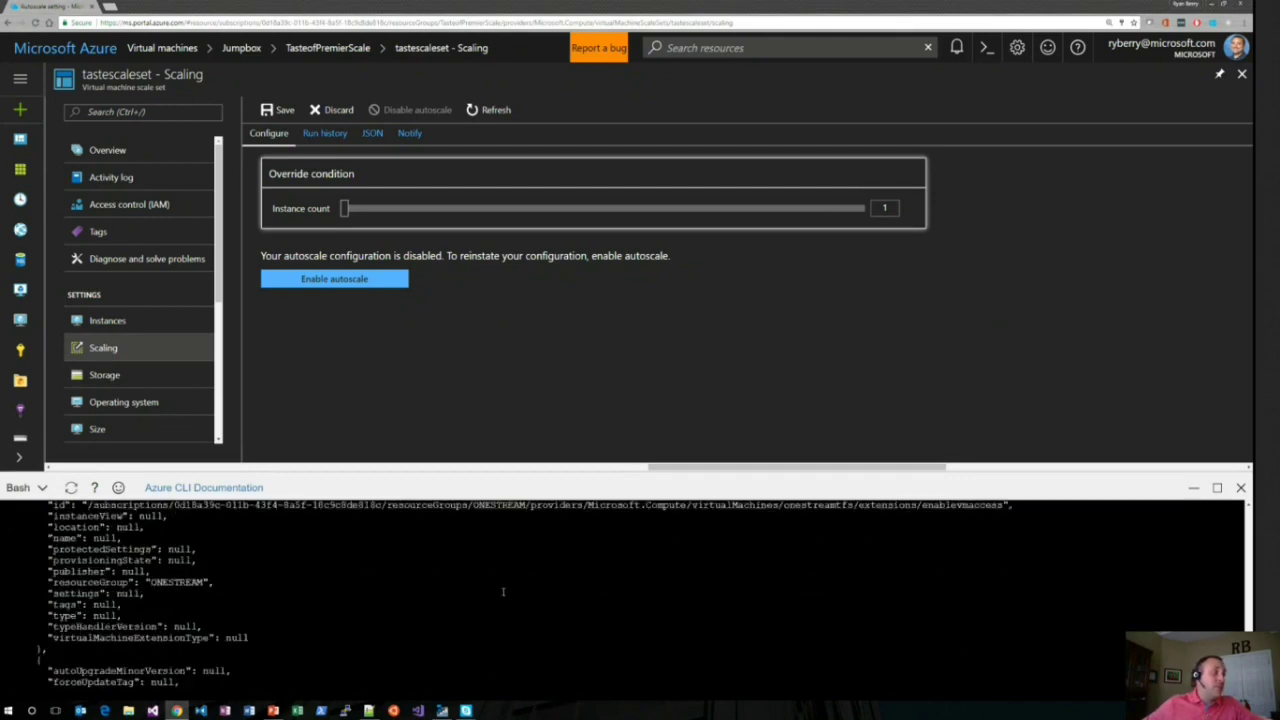
{"action": "scroll", "coordinate": [503, 592], "scroll_direction": "down", "scroll_amount": 5}
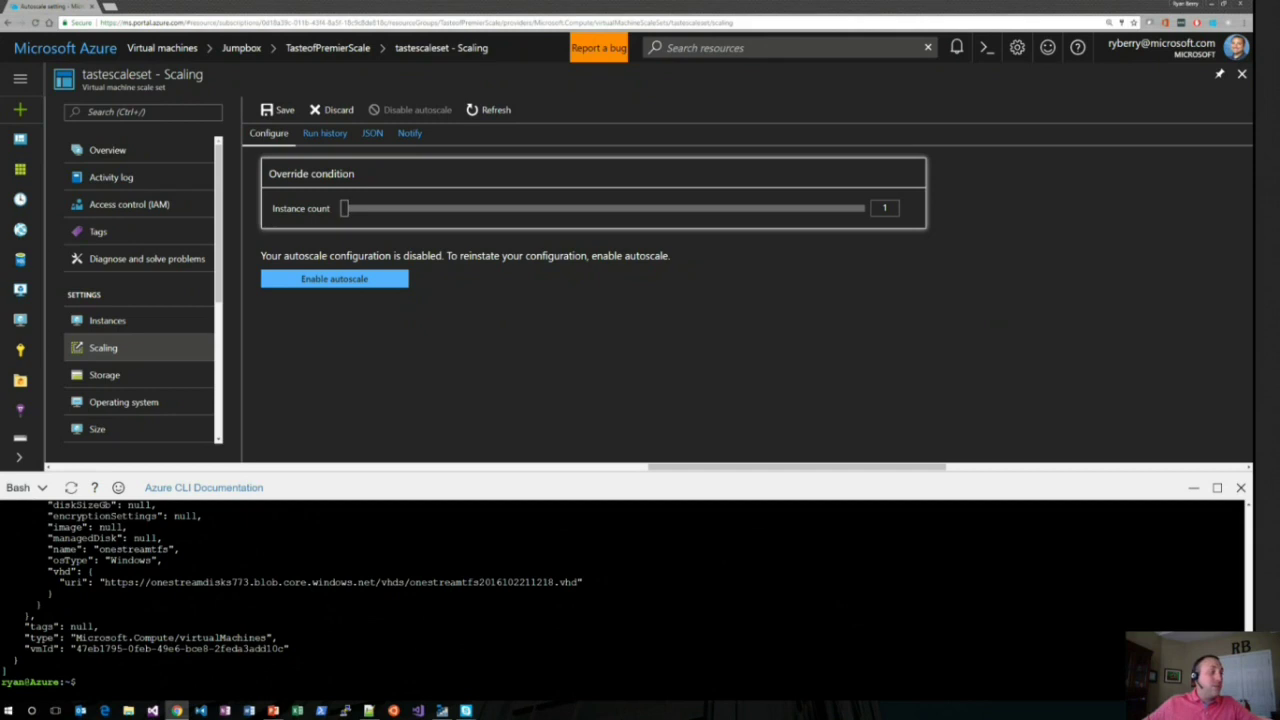
Step: Run az vmss scale -g TasteofPremierScale -n tastescaleset --new-capacity 10
{"action": "type", "text": "az vmss"}
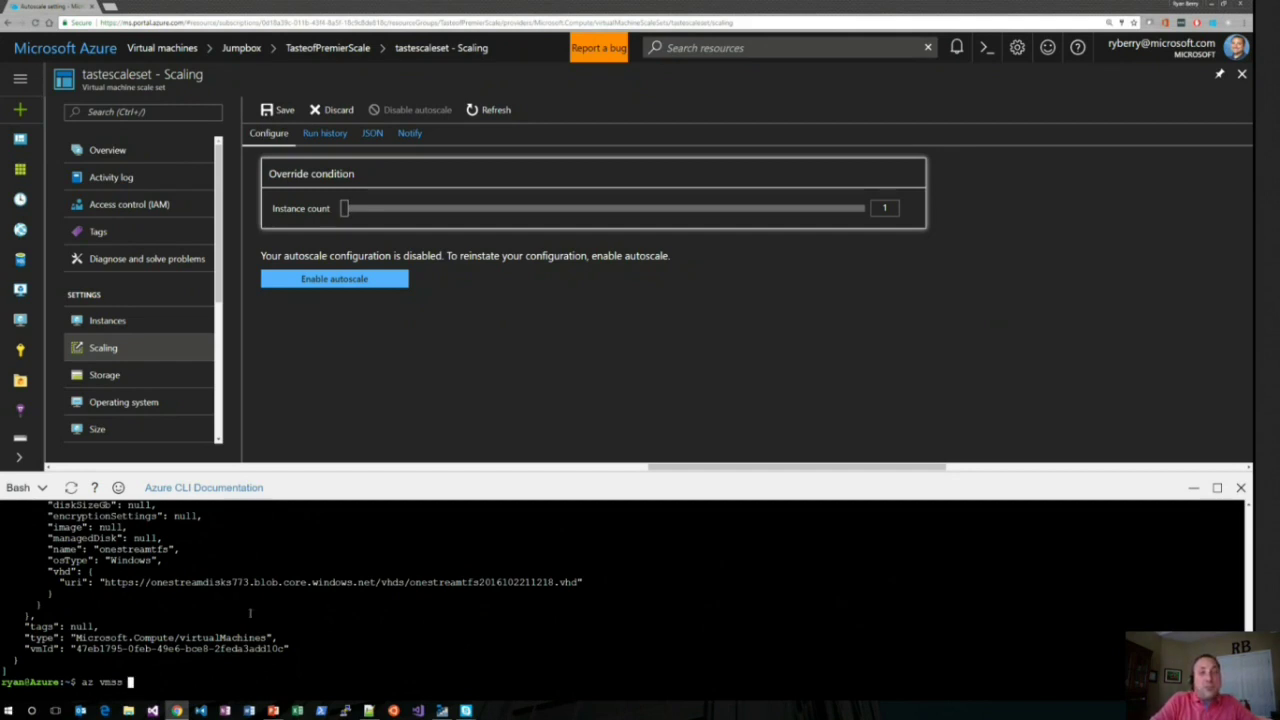
{"action": "type", "text": " scale"}
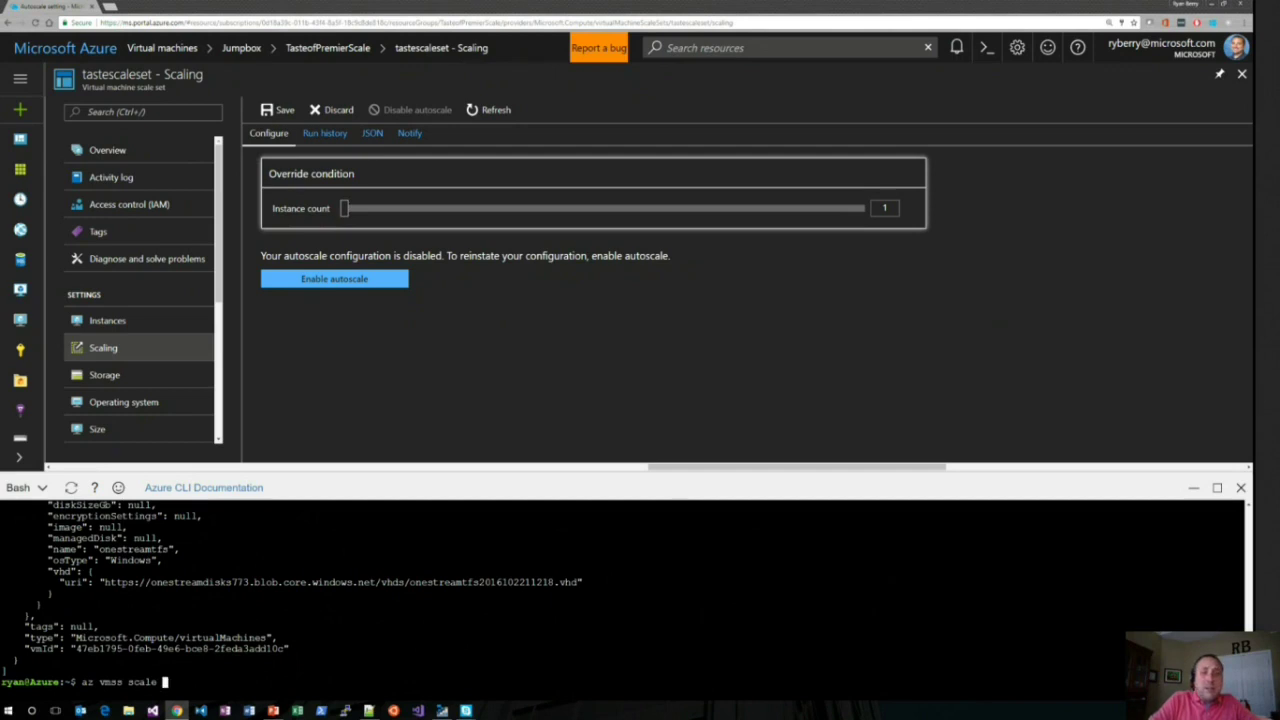
{"action": "type", "text": " -g"}
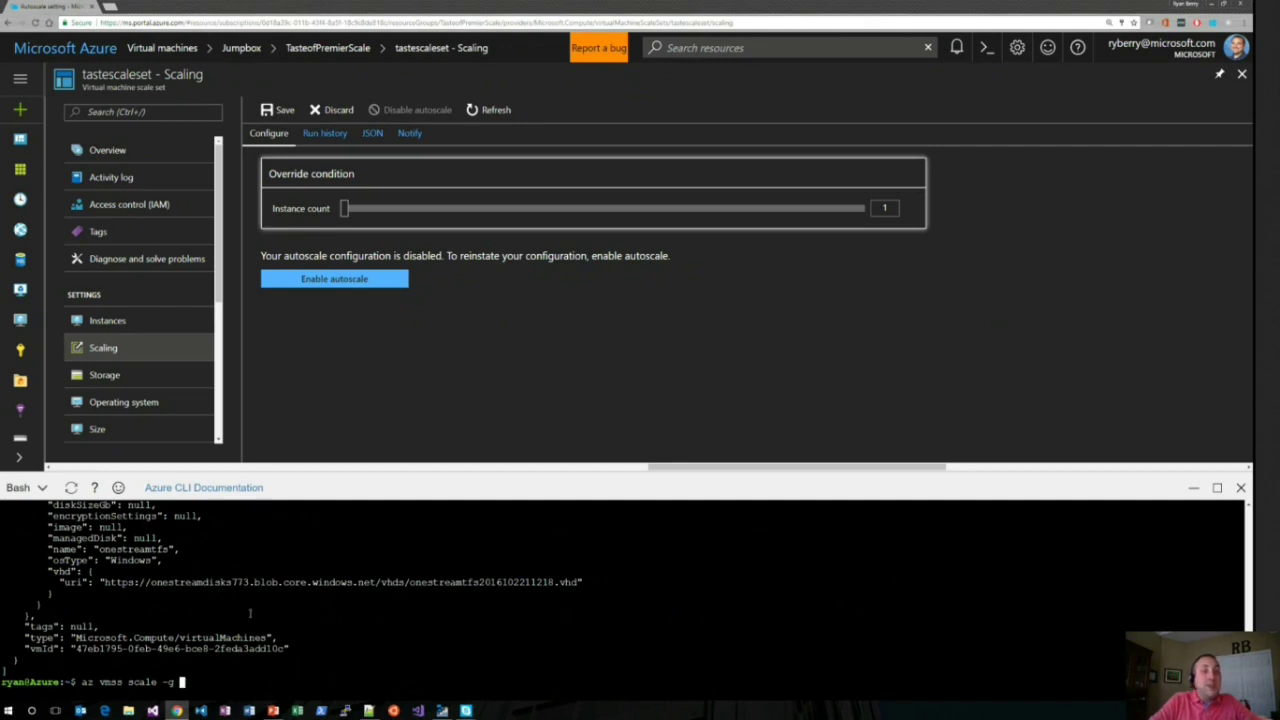
{"action": "type", "text": "Taste"}
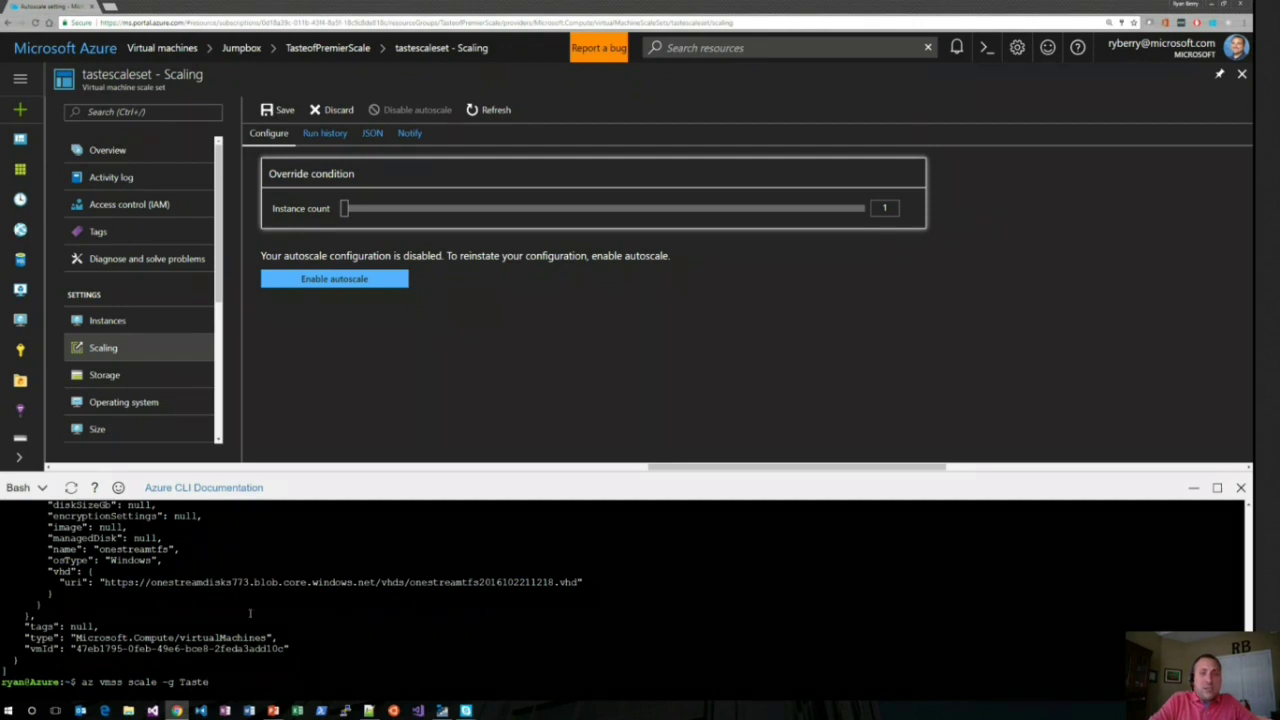
{"action": "type", "text": "ofPremierScale"}
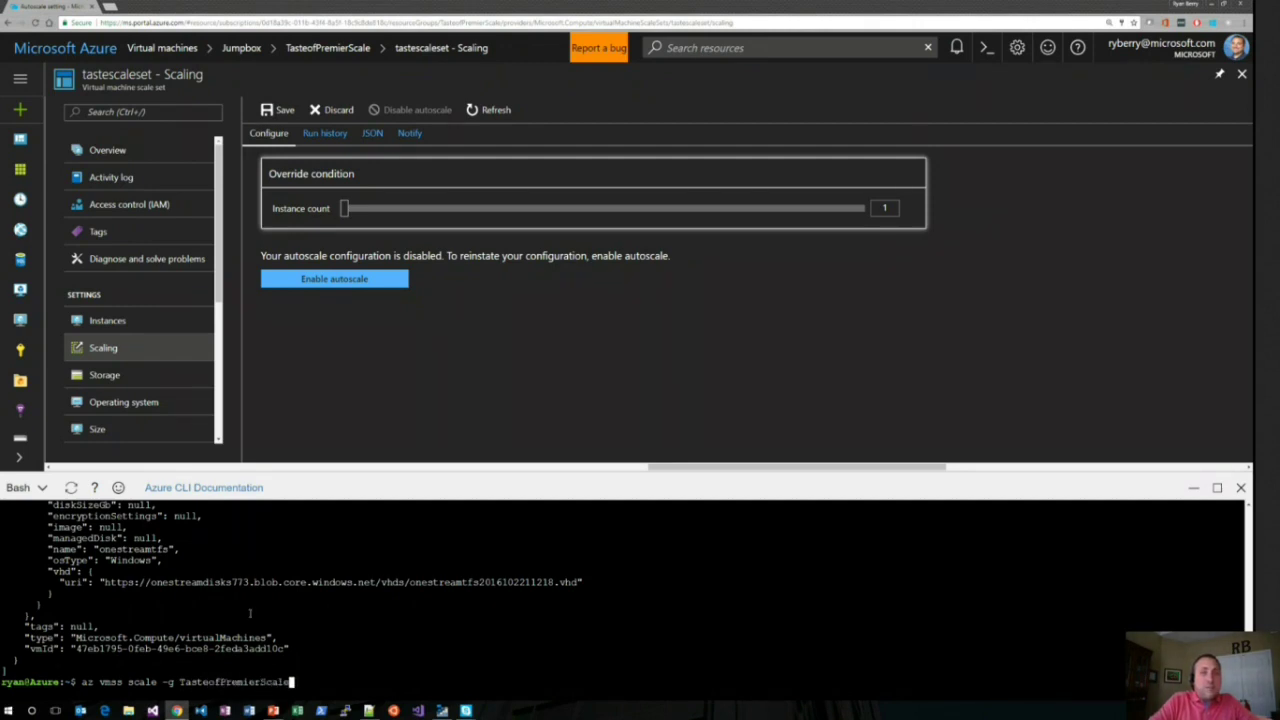
{"action": "type", "text": " -n"}
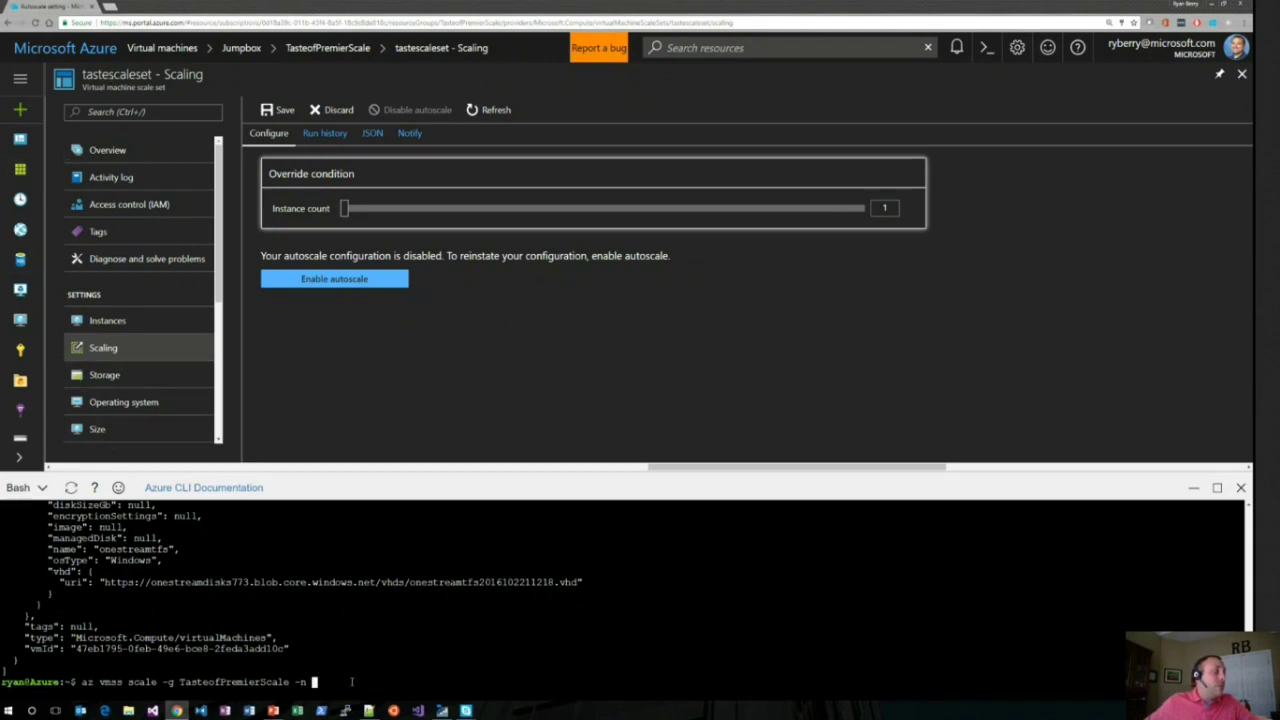
{"action": "type", "text": "taste"}
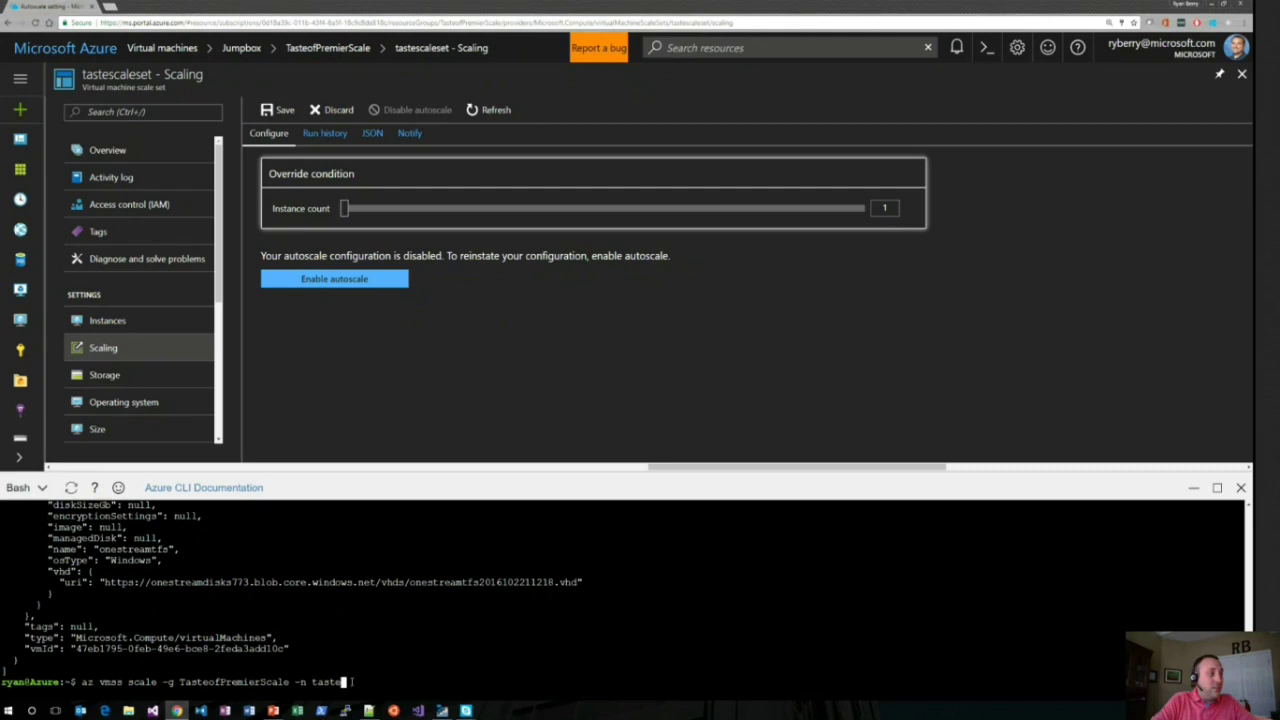
{"action": "type", "text": "scaleset "}
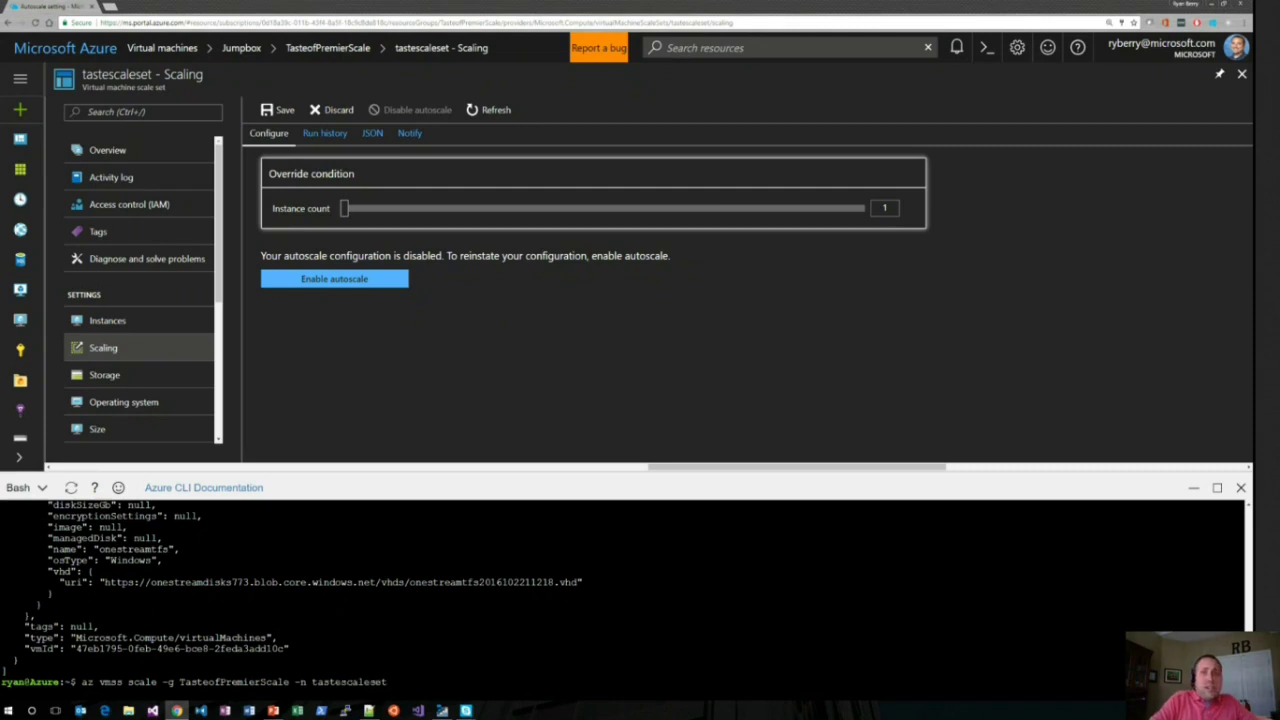
{"action": "type", "text": "--"}
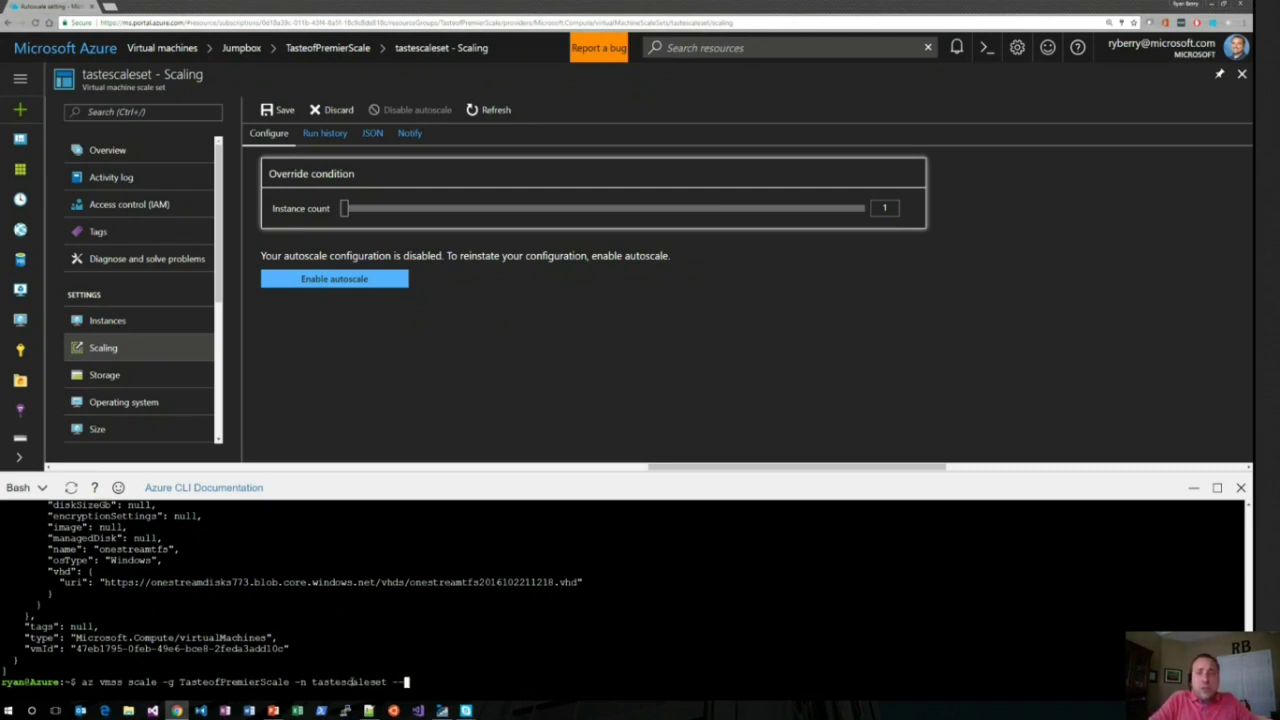
{"action": "type", "text": "new"}
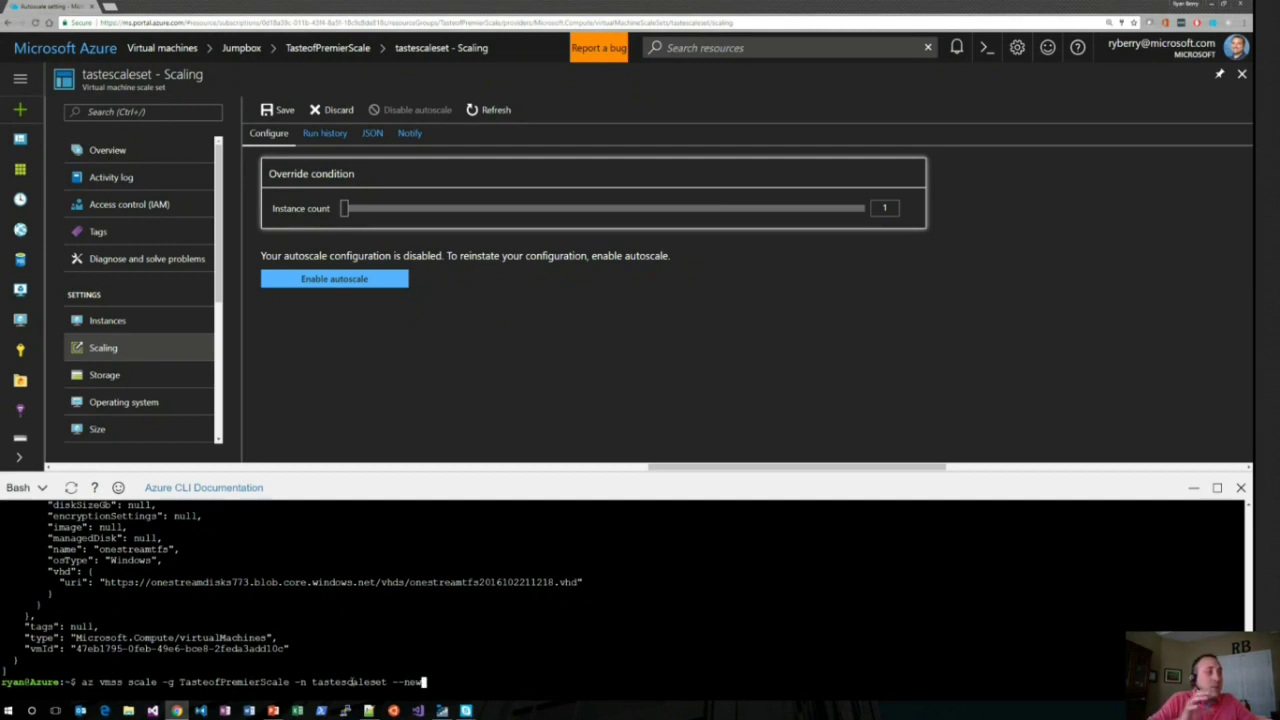
{"action": "type", "text": "-capacity"}
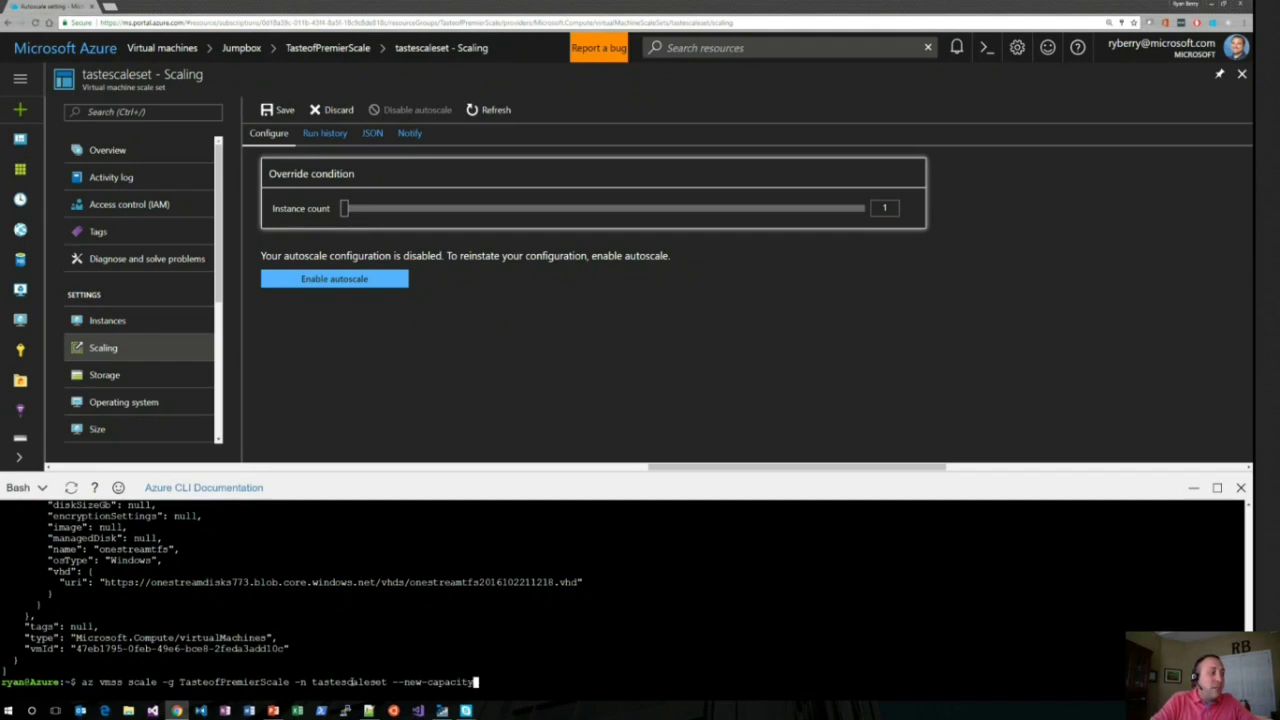
{"action": "type", "text": " 10"}
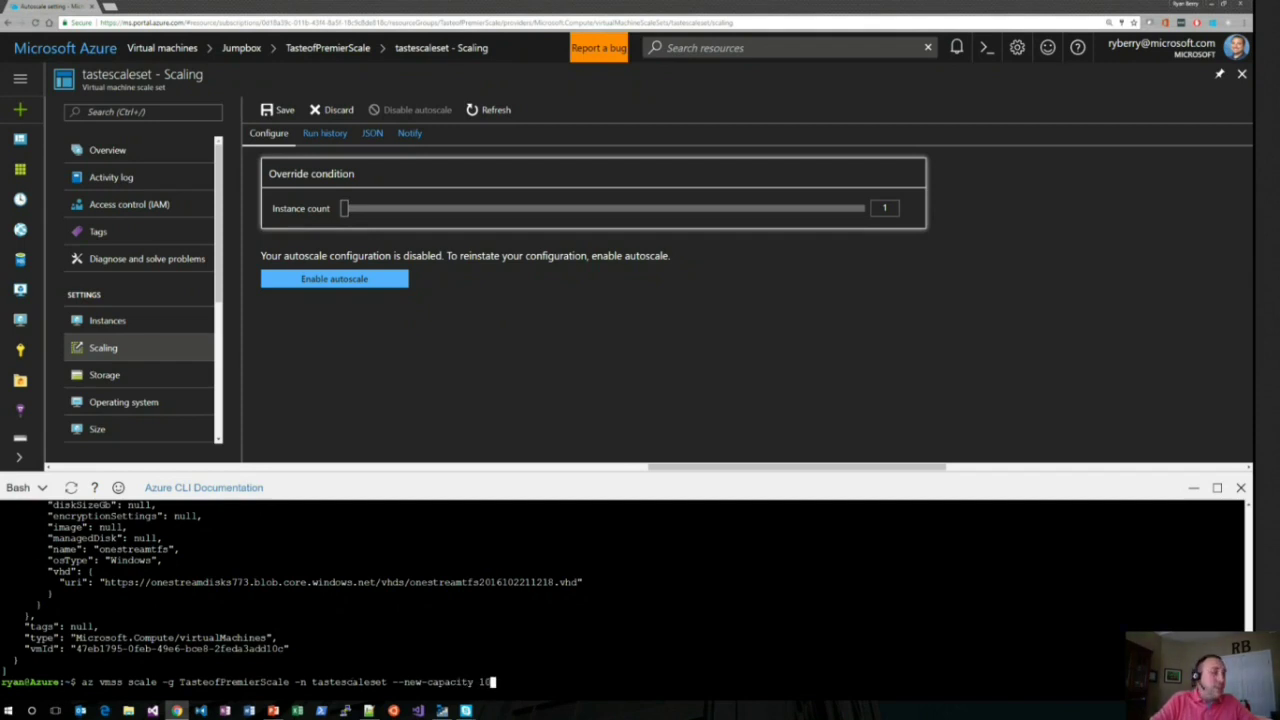
{"action": "key", "text": "Return"}
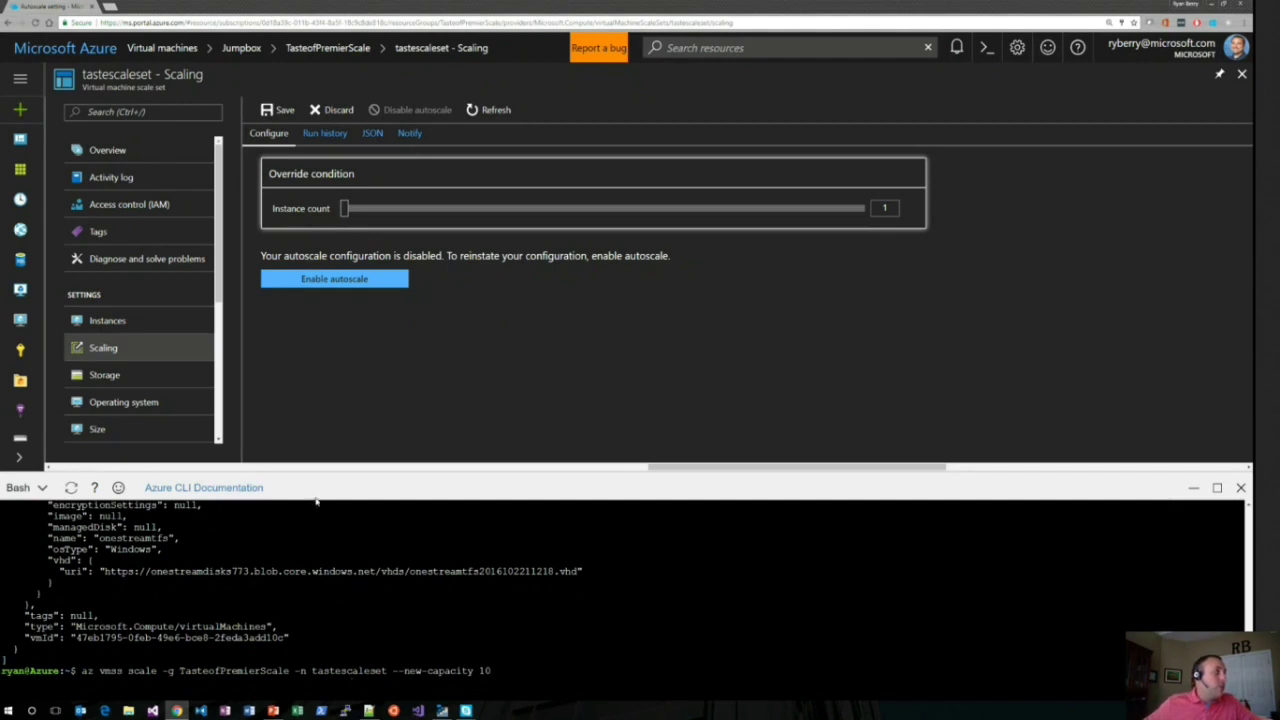
Step: Show tastescaleset's Instances list, with new instances 17 through 29 in Creating status
{"action": "left_click", "coordinate": [120, 323]}
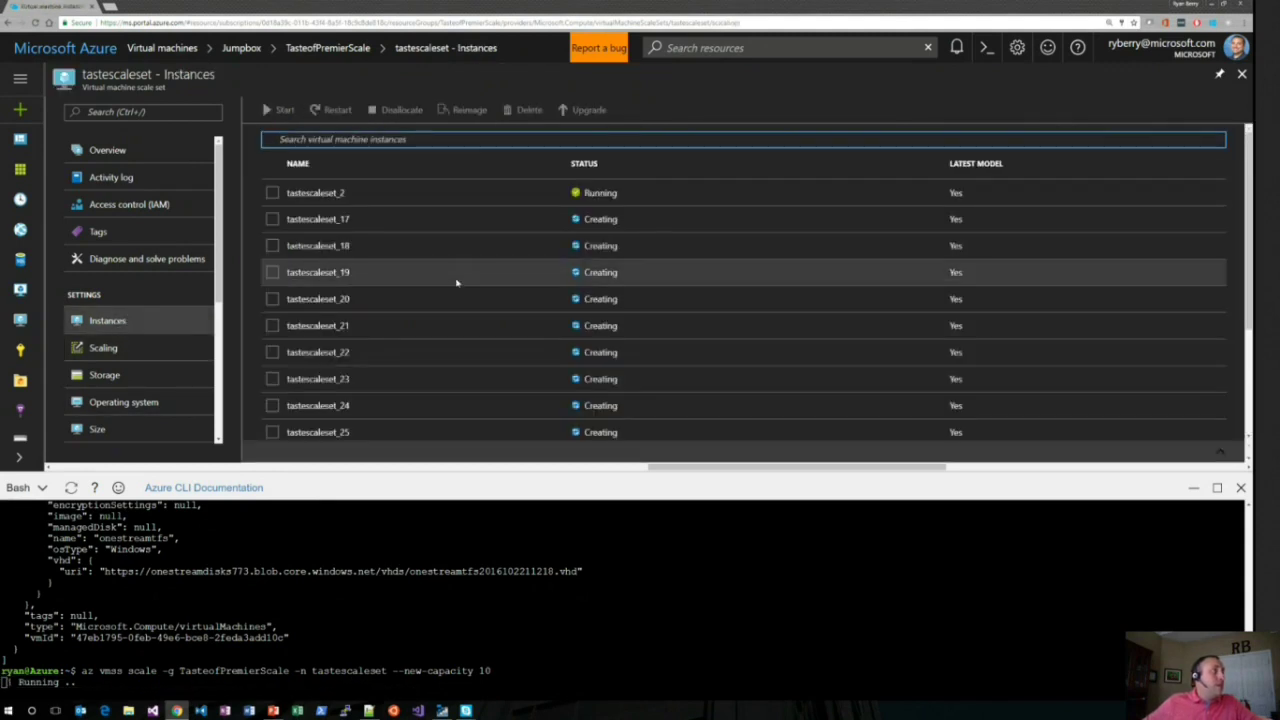
{"action": "scroll", "coordinate": [629, 420], "scroll_direction": "down", "scroll_amount": 2}
{"action": "scroll", "coordinate": [629, 414], "scroll_direction": "up", "scroll_amount": 2}
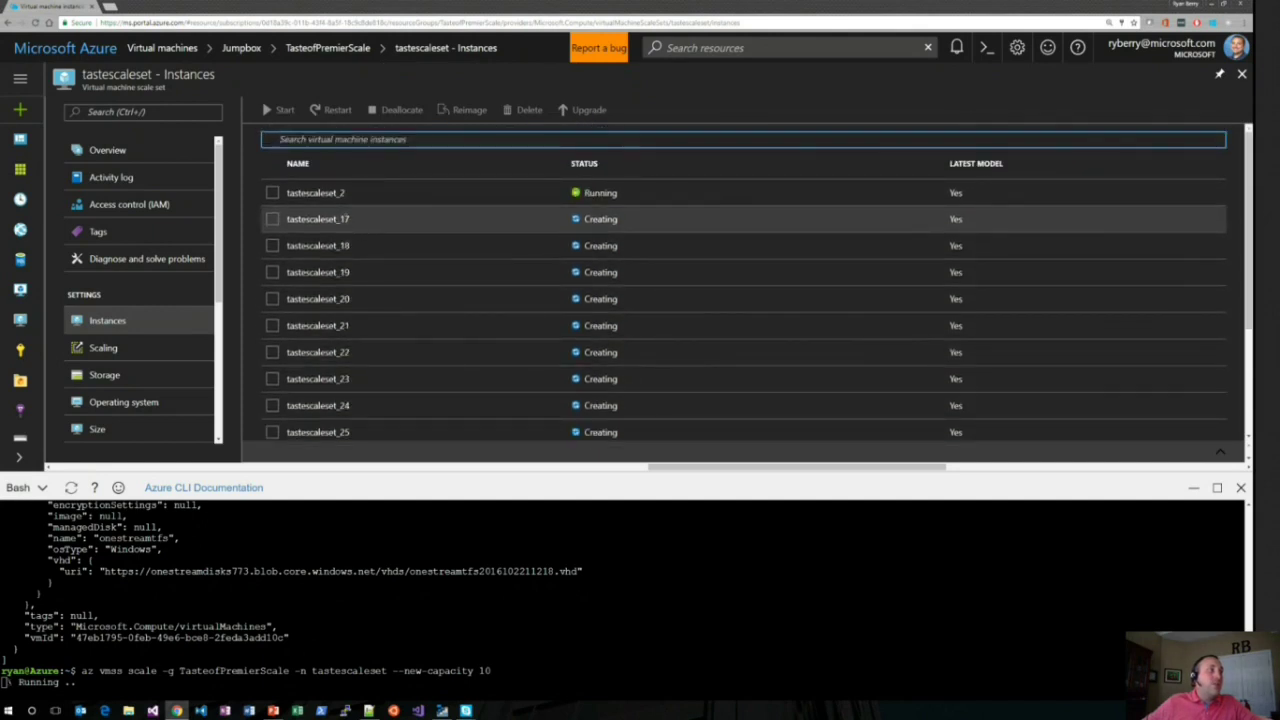
{"action": "left_click_drag", "start_coordinate": [340, 219], "coordinate": [360, 220]}
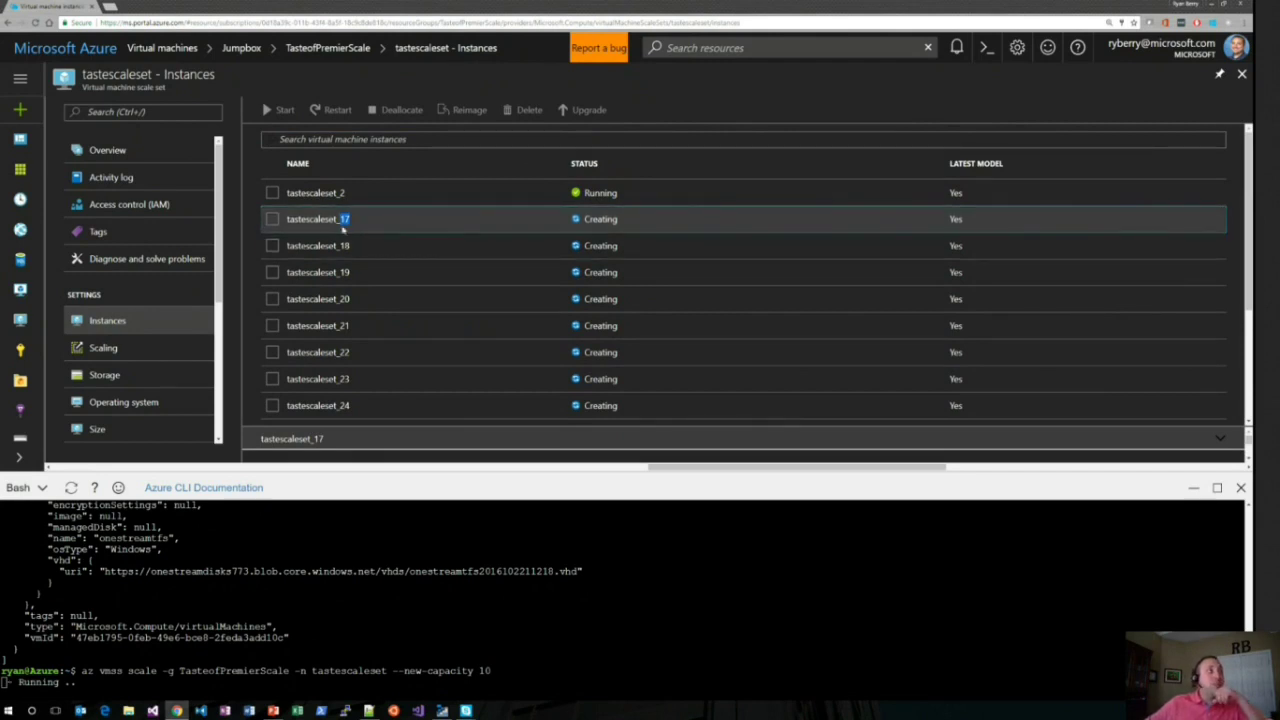
{"action": "scroll", "coordinate": [345, 250], "scroll_direction": "down", "scroll_amount": 4}
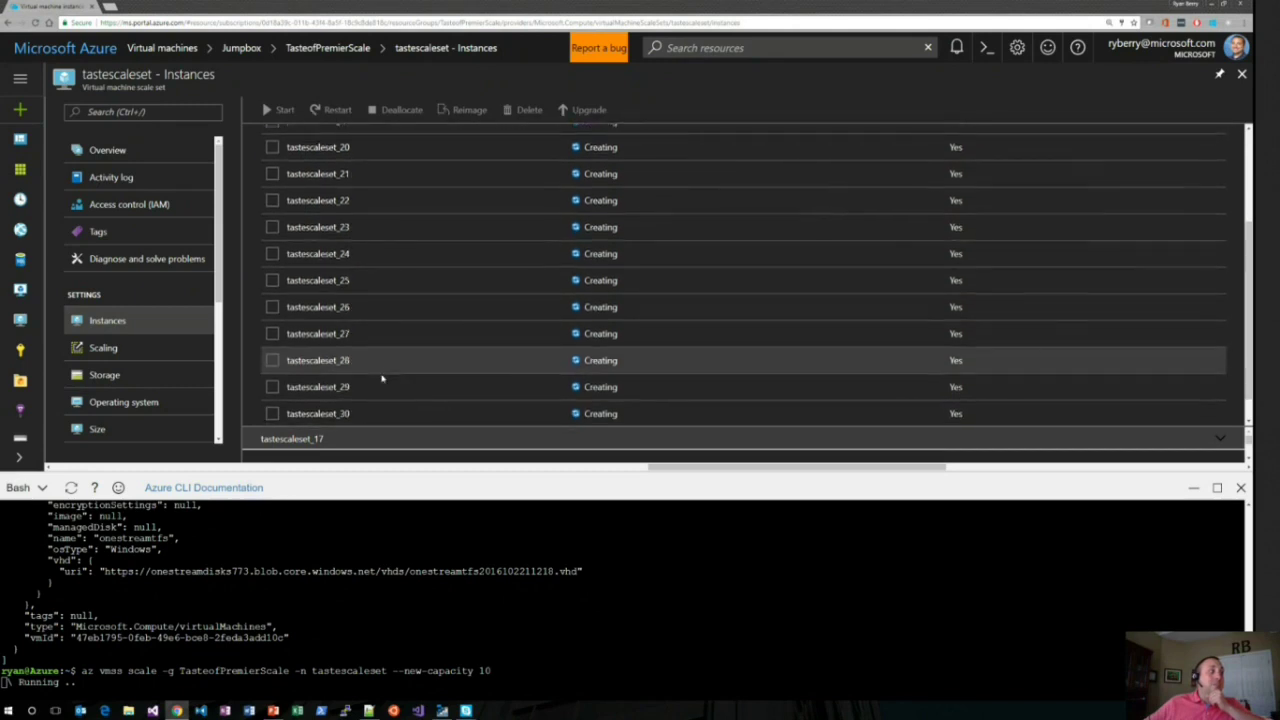
{"action": "scroll", "coordinate": [620, 325], "scroll_direction": "up", "scroll_amount": 4}
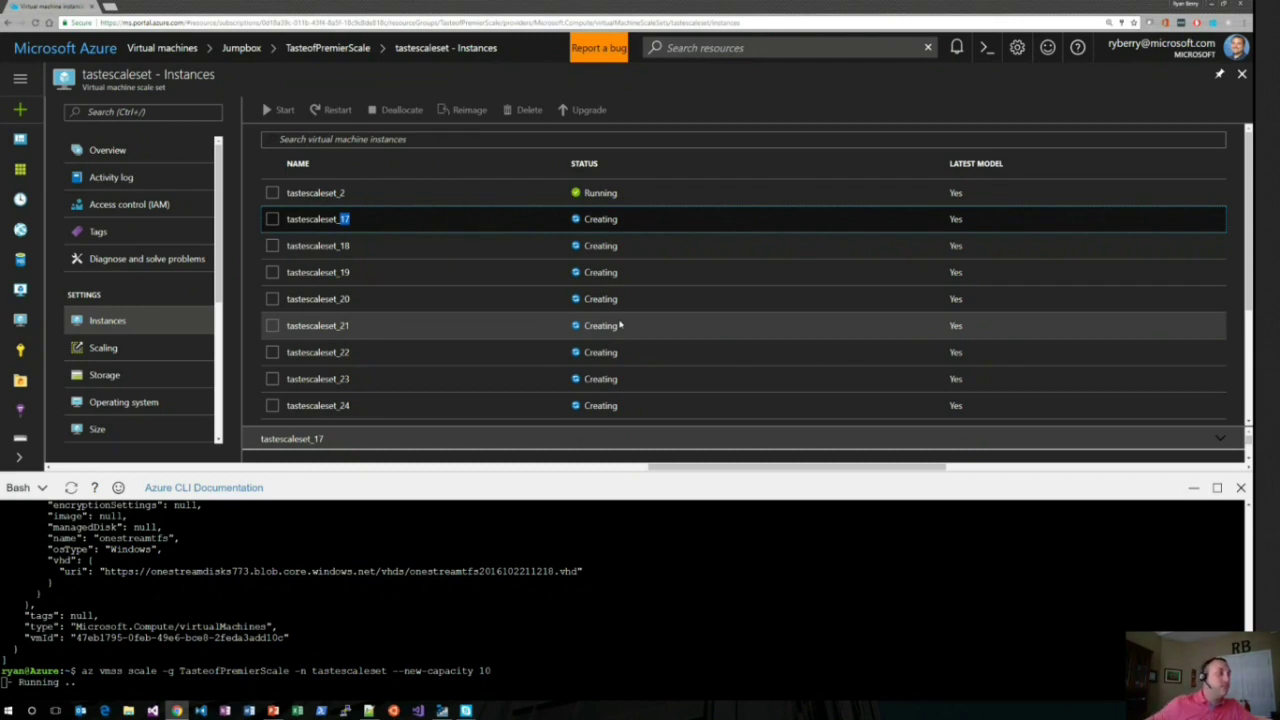
{"action": "scroll", "coordinate": [620, 298], "scroll_direction": "down", "scroll_amount": 3}
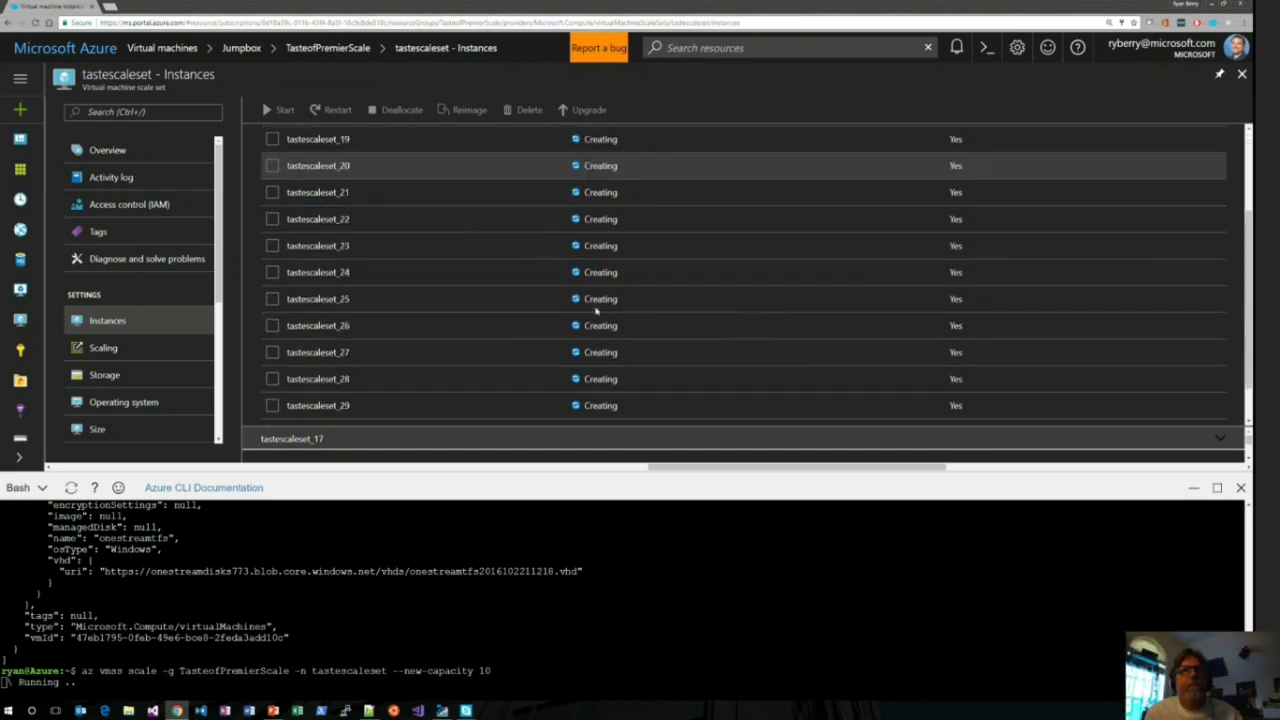
{"action": "scroll", "coordinate": [595, 310], "scroll_direction": "up", "scroll_amount": 4}
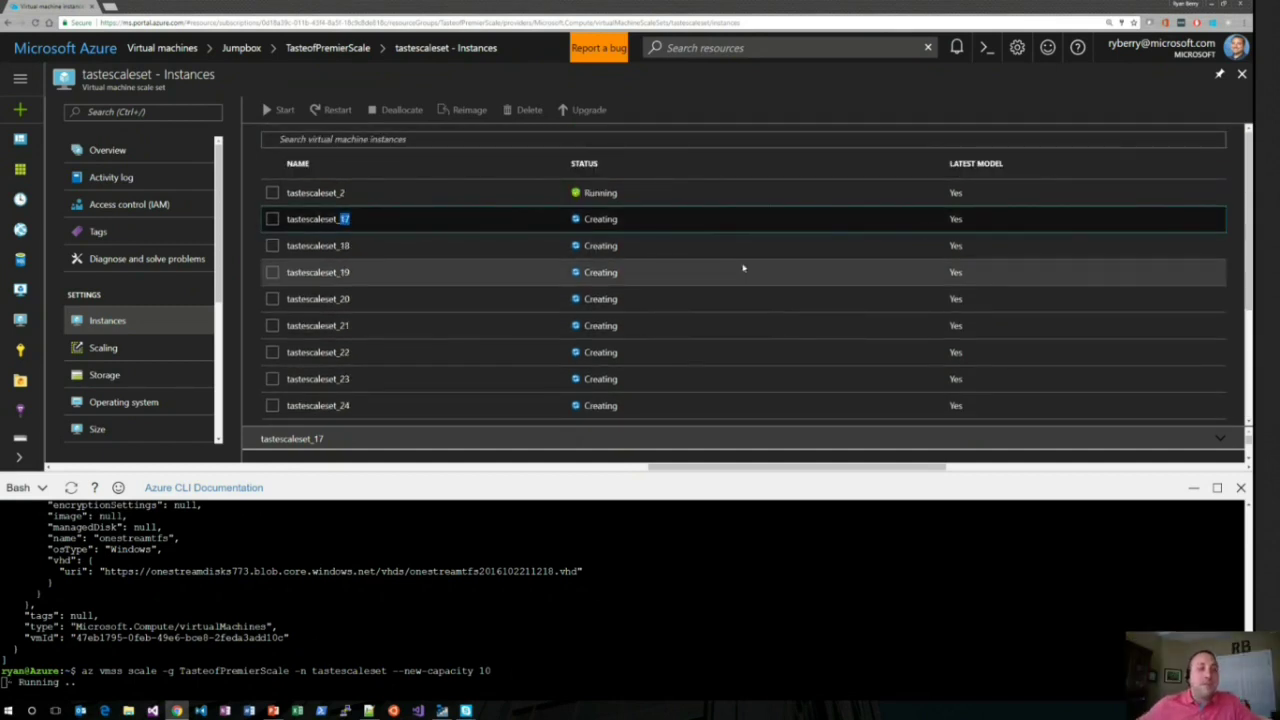
{"action": "key", "text": "alt+Tab"}
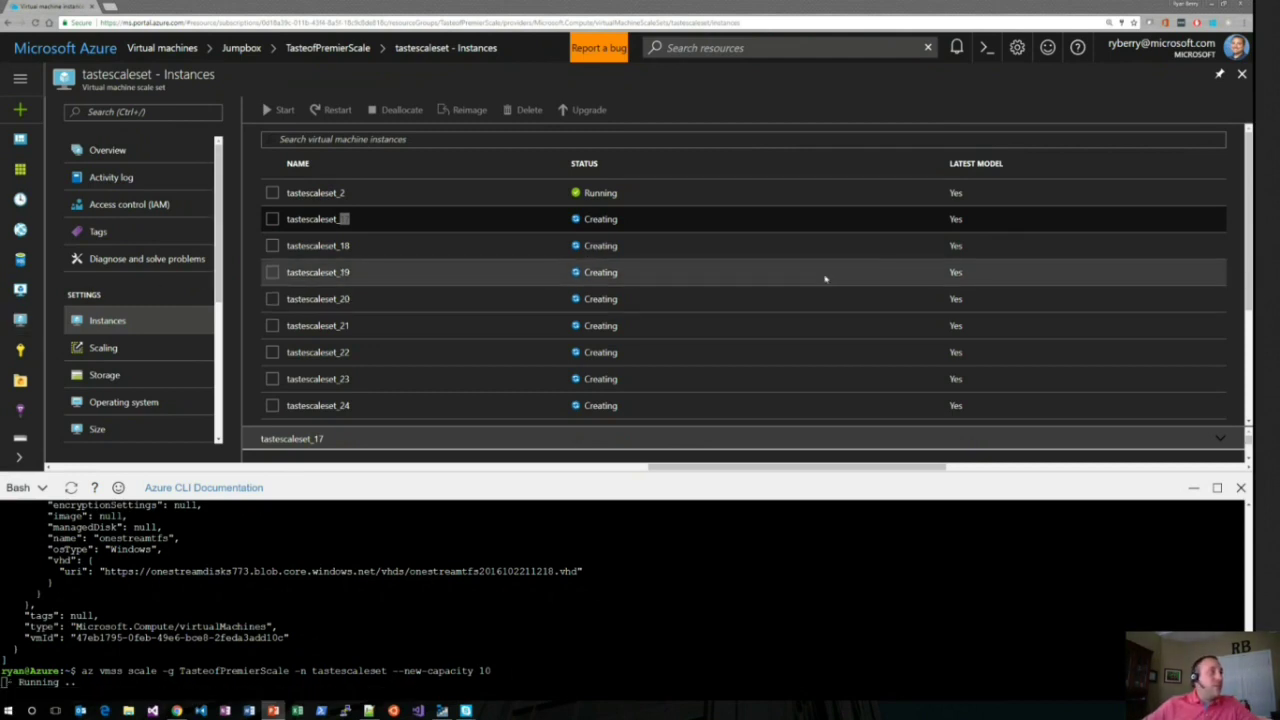
Step: Close the scale set's Instances view and minimize Cloud Shell so all nine TasteofPremierScale resources show
{"action": "left_click", "coordinate": [1242, 75]}
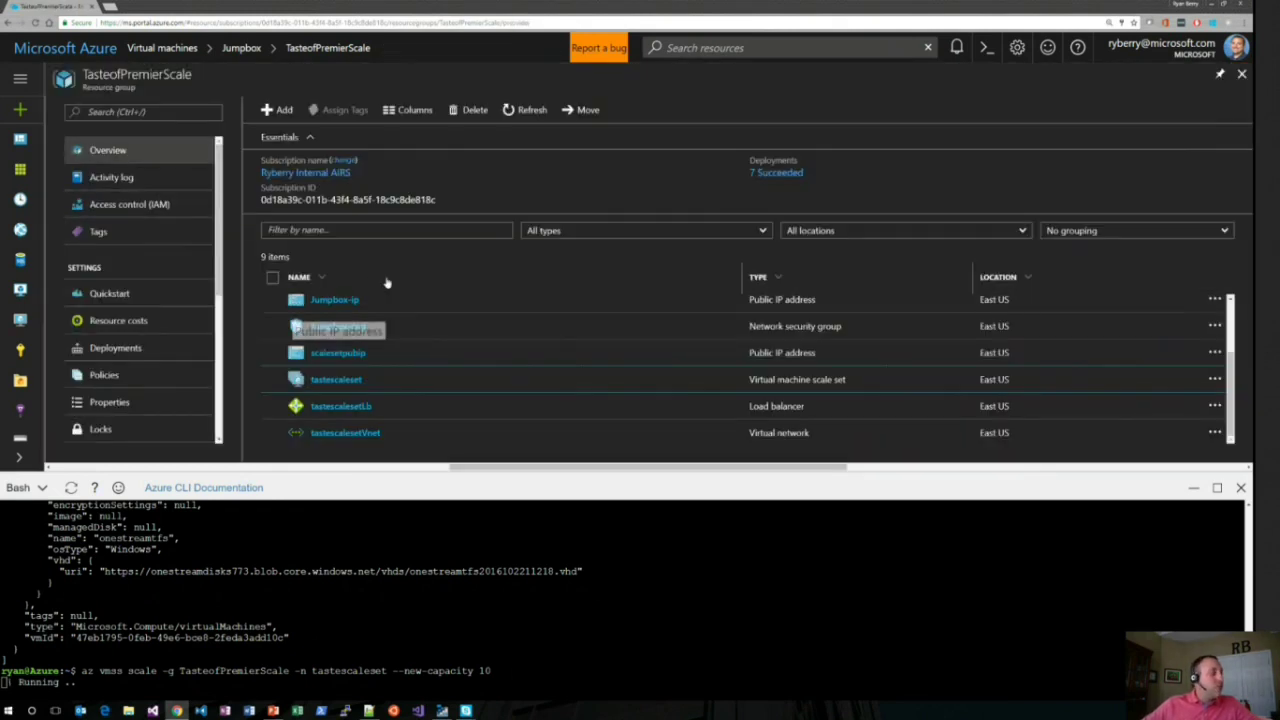
{"action": "scroll", "coordinate": [157, 350], "scroll_direction": "down", "scroll_amount": 1}
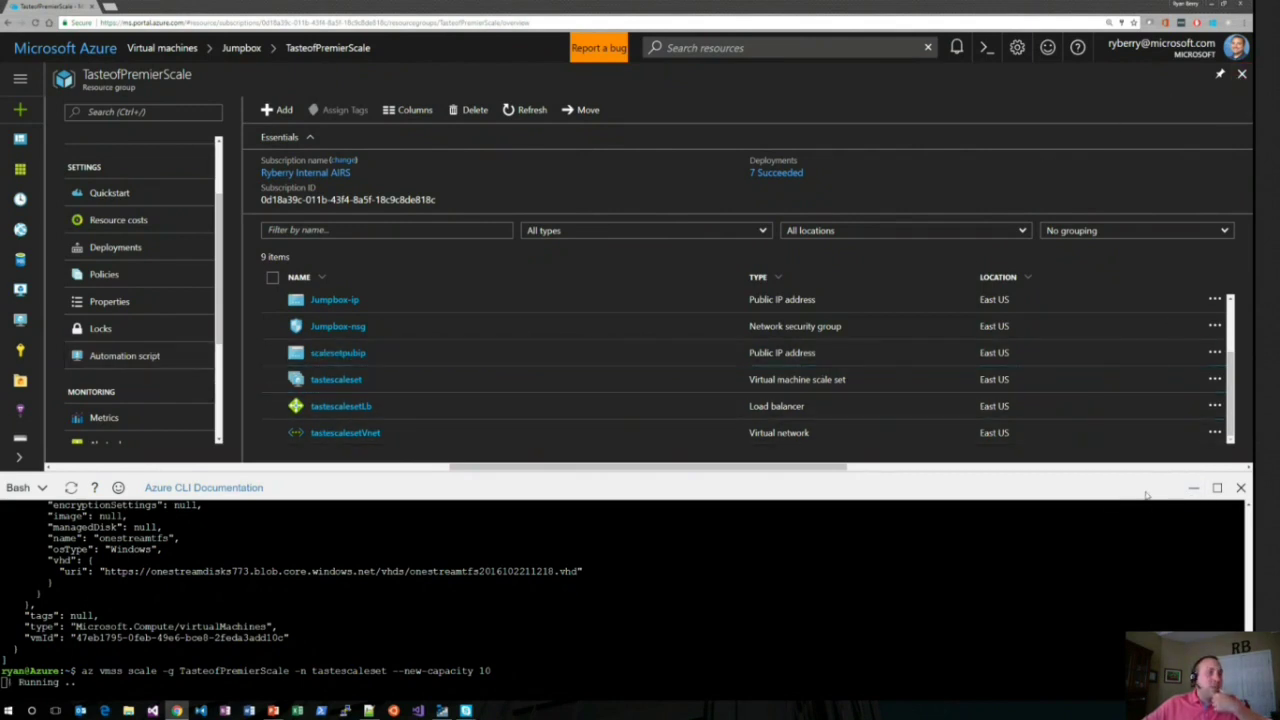
{"action": "left_click_drag", "start_coordinate": [1148, 474], "coordinate": [1152, 490]}
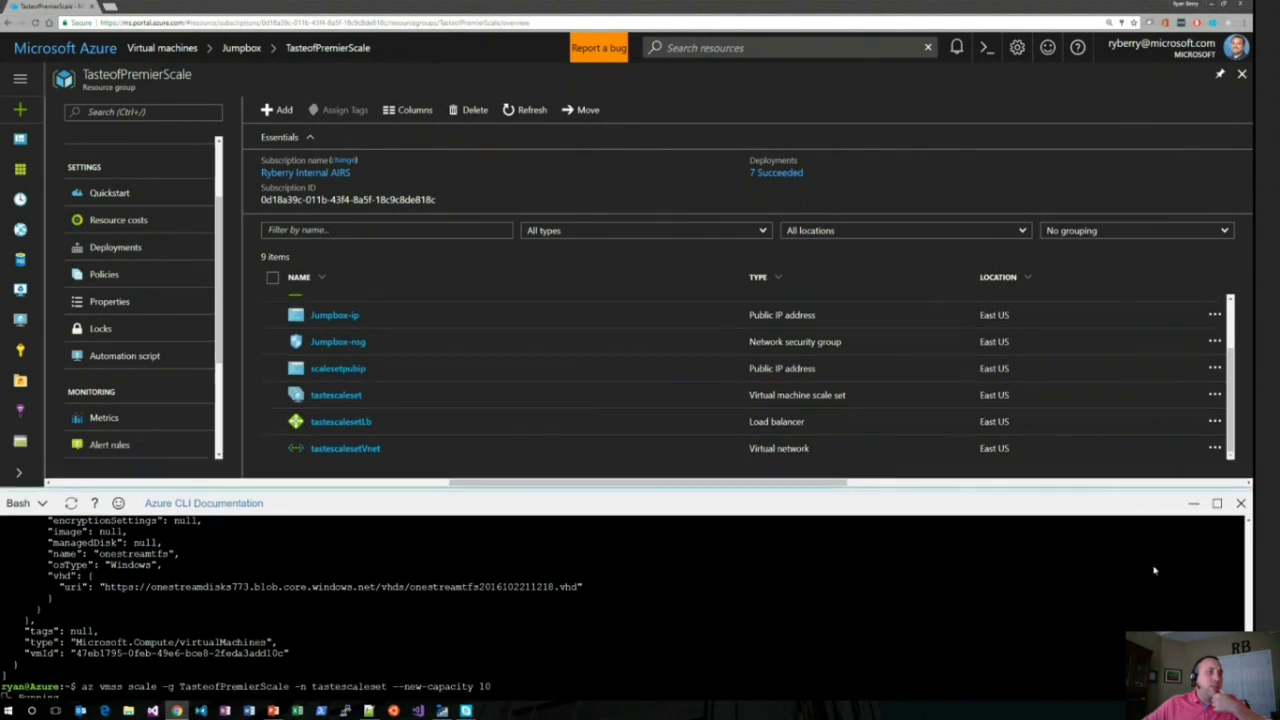
{"action": "left_click", "coordinate": [1193, 503]}
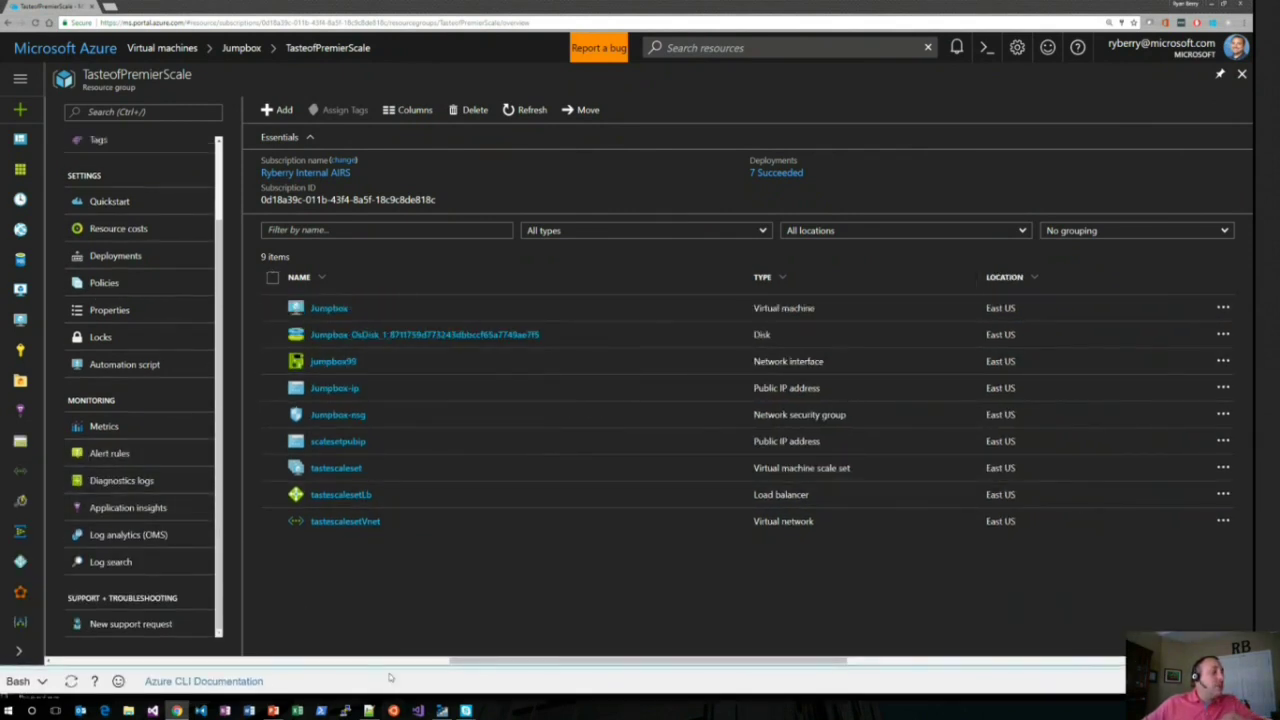
{"action": "mouse_move", "coordinate": [277, 712]}
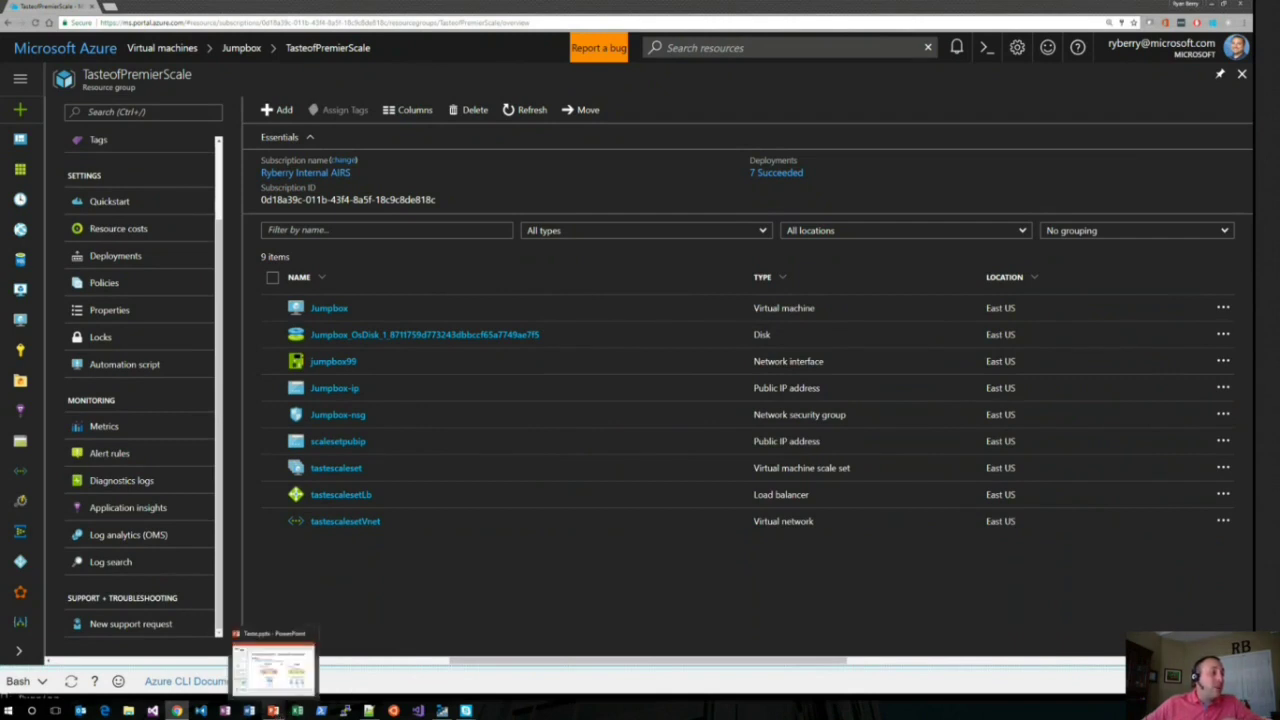
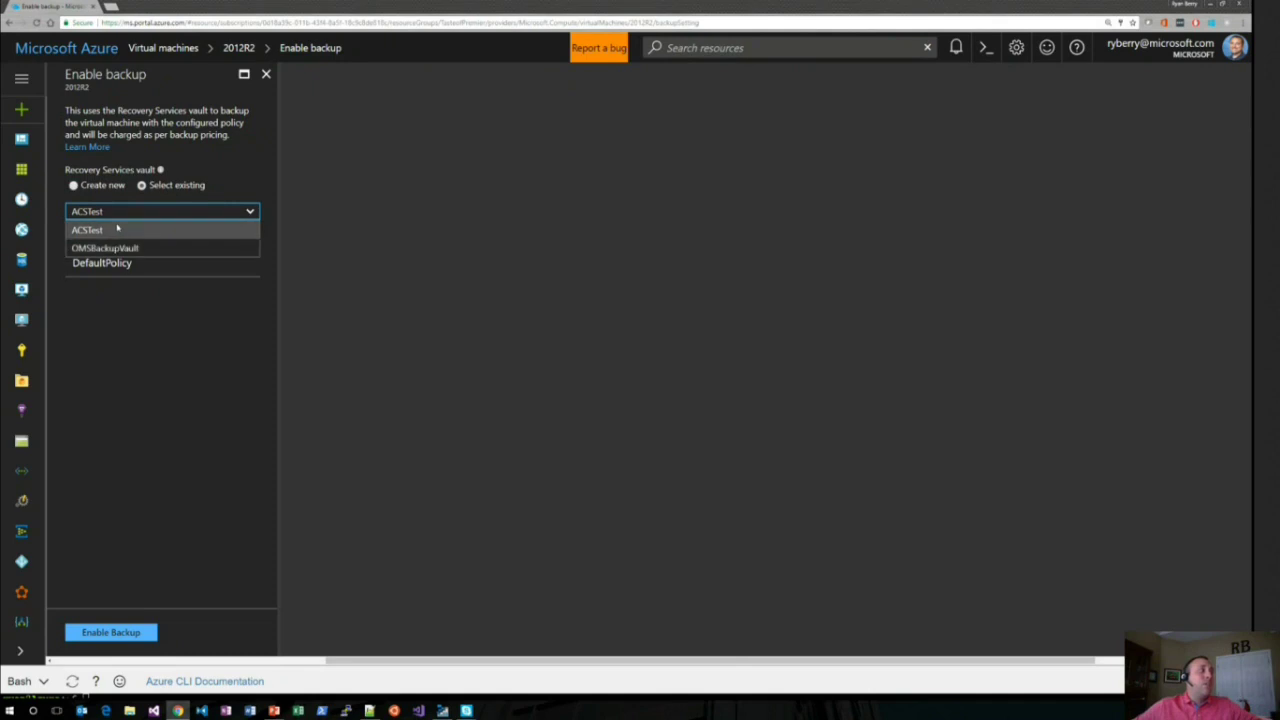
Step: Keep the existing ACSTest Recovery Services vault for 2012R2's backup
{"action": "left_click", "coordinate": [121, 214]}
{"action": "left_click", "coordinate": [129, 214]}
{"action": "left_click", "coordinate": [76, 185]}
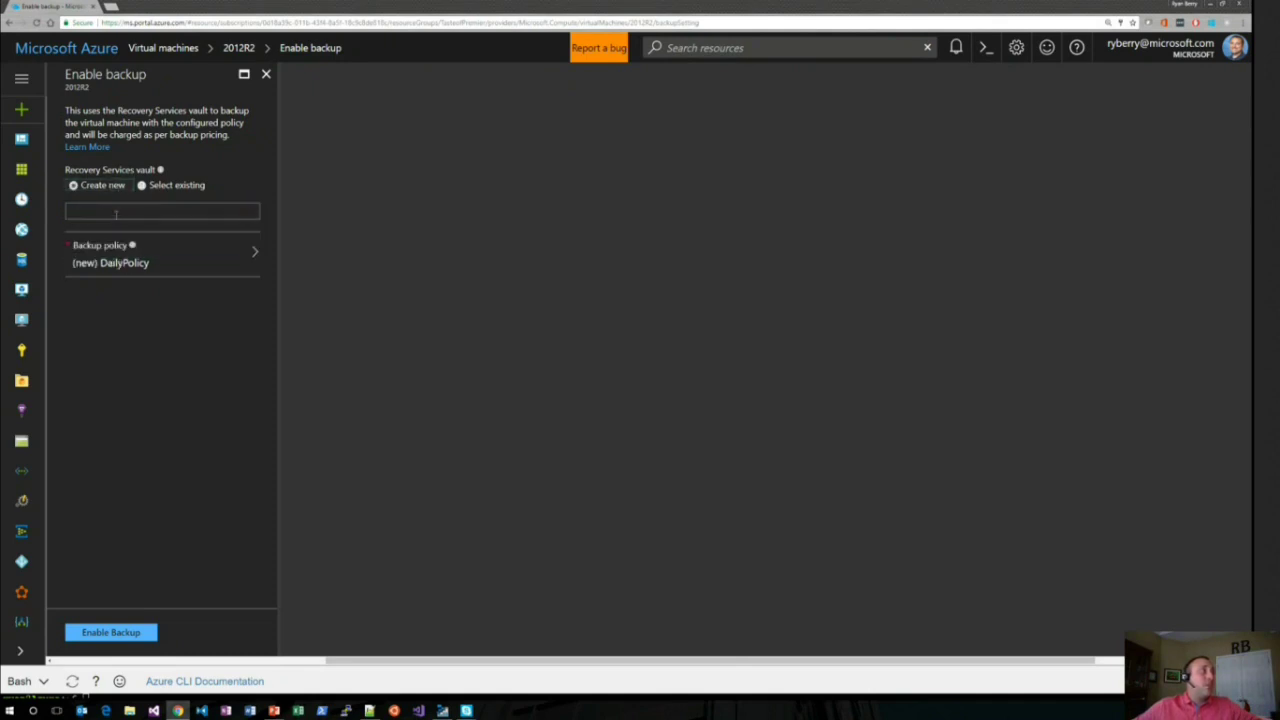
{"action": "left_click", "coordinate": [145, 185]}
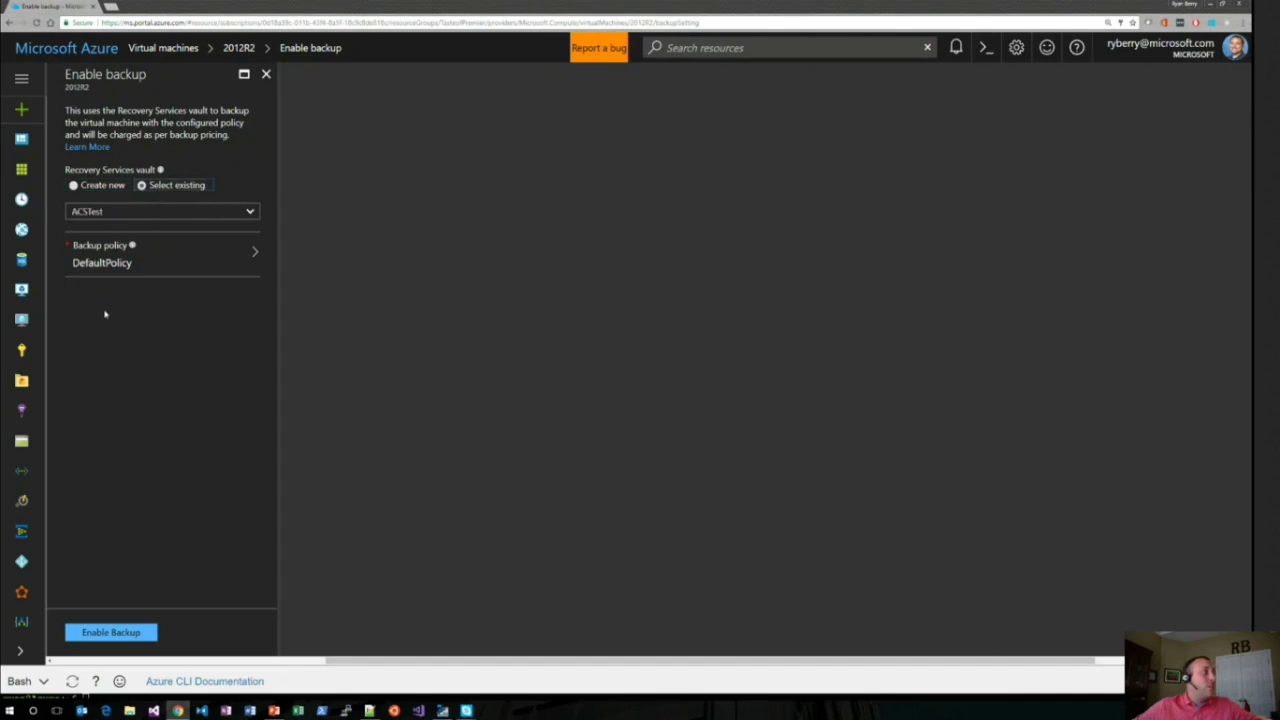
Step: Confirm DefaultPolicy as the backup policy: daily at 12:30 AM, retained 30 days
{"action": "left_click", "coordinate": [127, 263]}
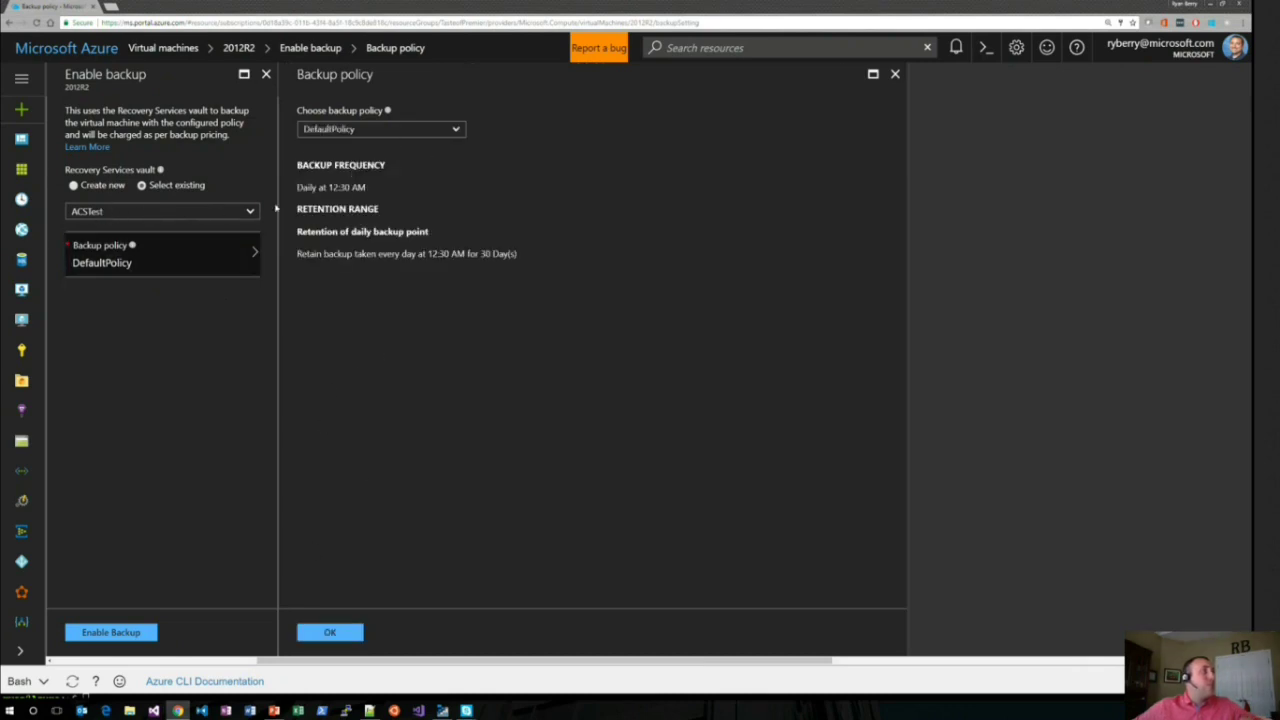
{"action": "left_click", "coordinate": [380, 129]}
{"action": "left_click", "coordinate": [380, 129]}
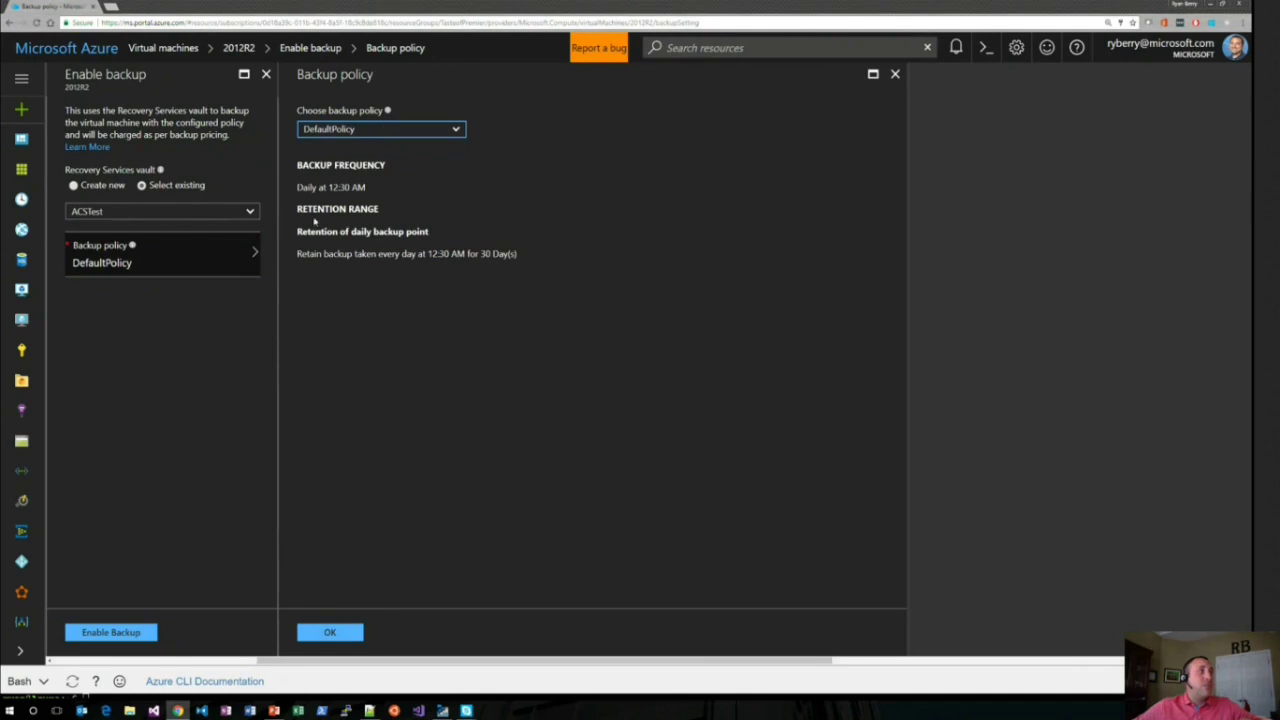
{"action": "left_click_drag", "start_coordinate": [305, 188], "coordinate": [362, 188]}
{"action": "left_click", "coordinate": [369, 188]}
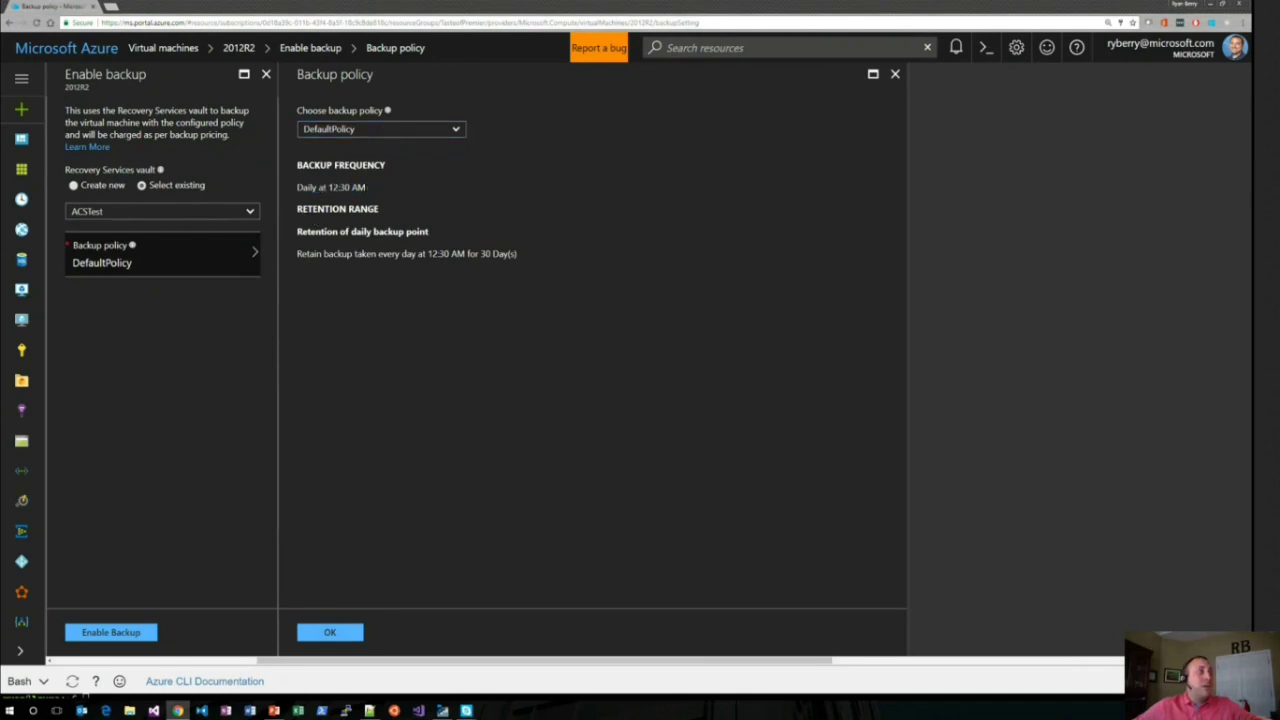
{"action": "left_click_drag", "start_coordinate": [302, 254], "coordinate": [448, 254]}
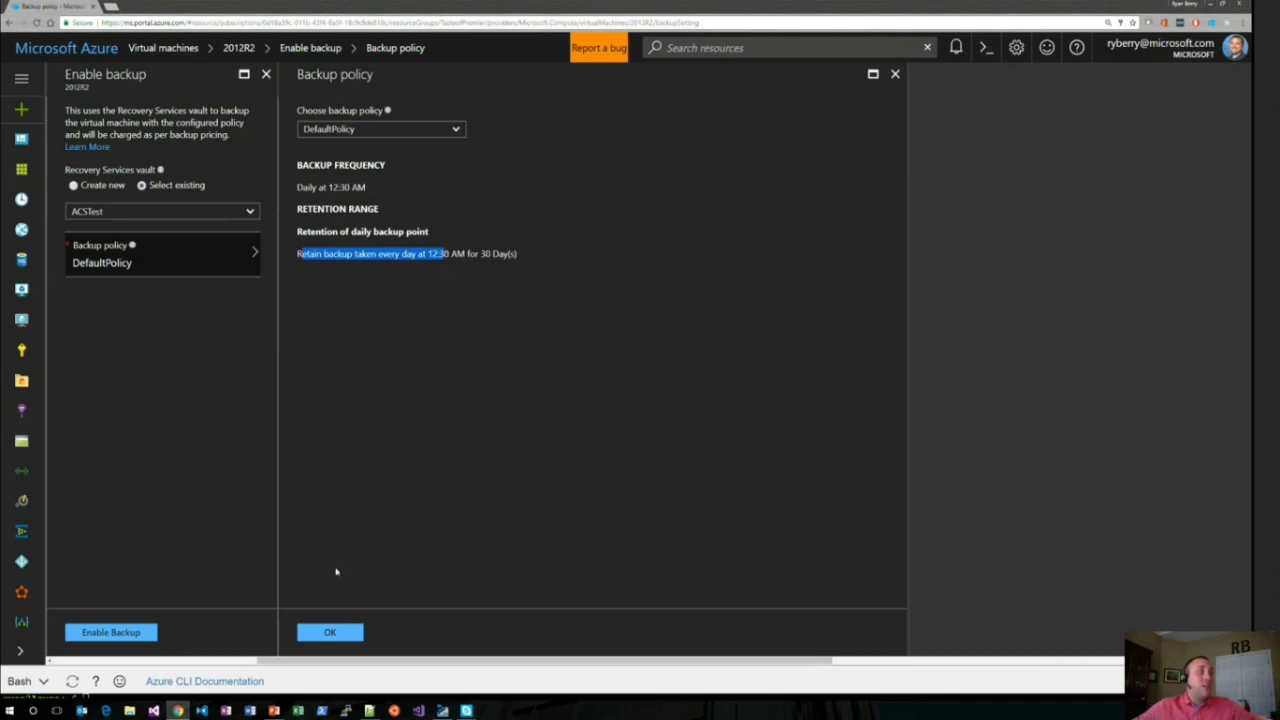
{"action": "left_click", "coordinate": [346, 634]}
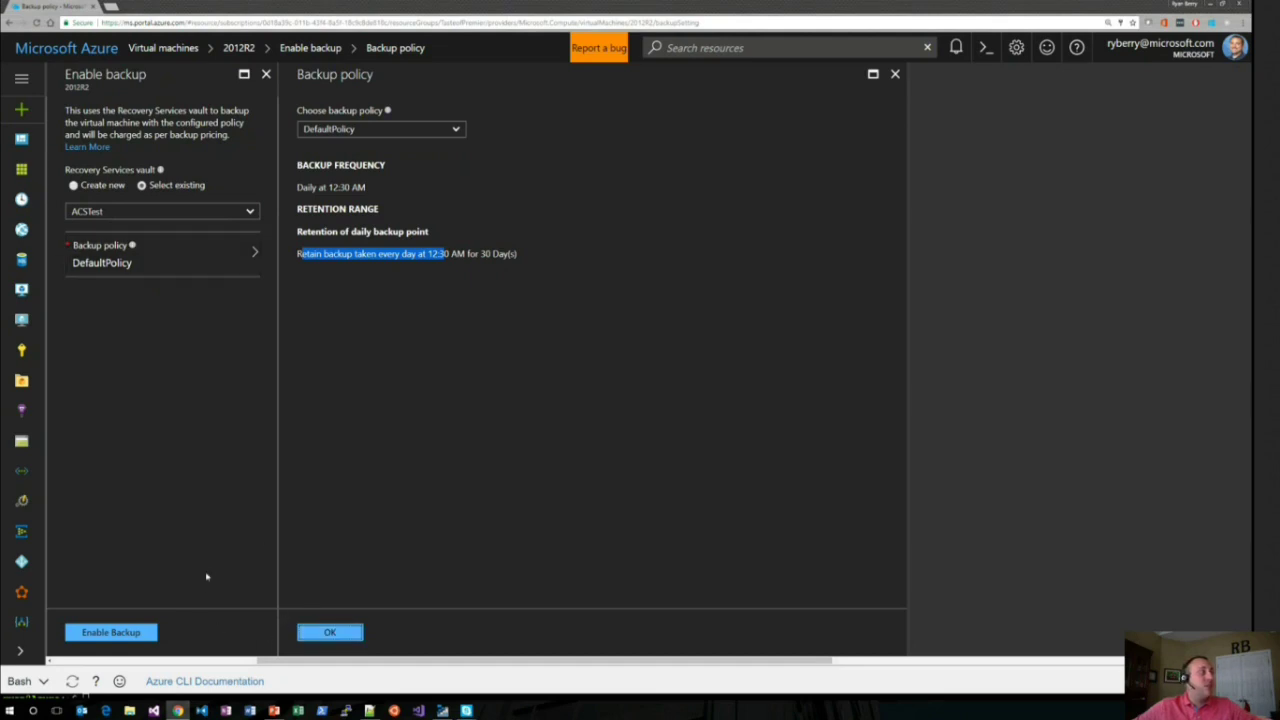
{"action": "left_click", "coordinate": [306, 636]}
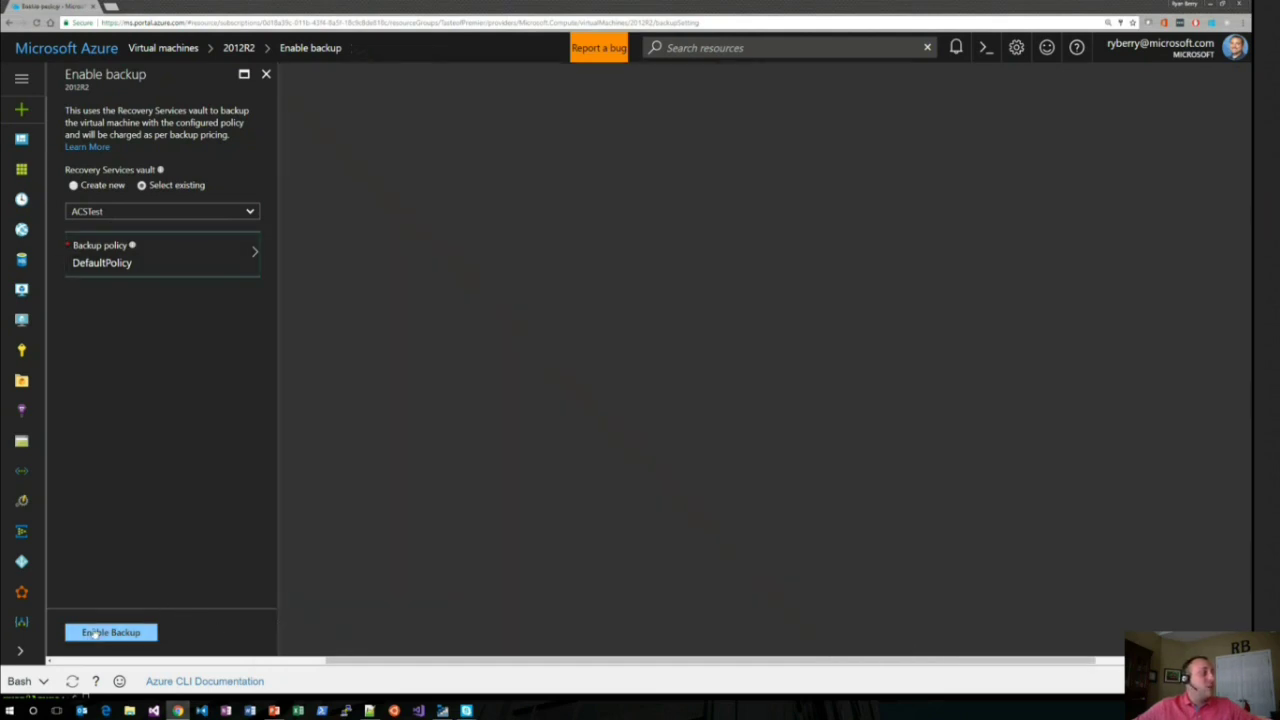
Step: Enable backup for 2012R2, then view RyBerry2016Con's Backup page showing 30 restore points
{"action": "left_click", "coordinate": [97, 635]}
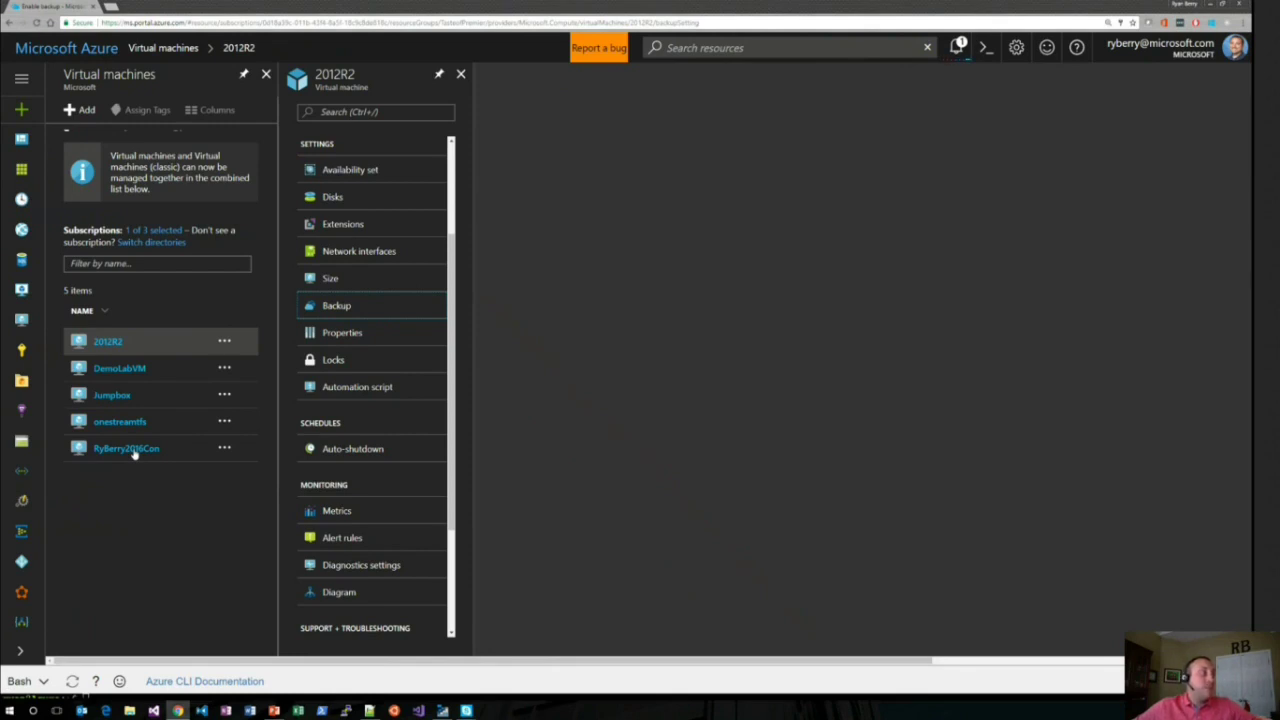
{"action": "left_click", "coordinate": [134, 452]}
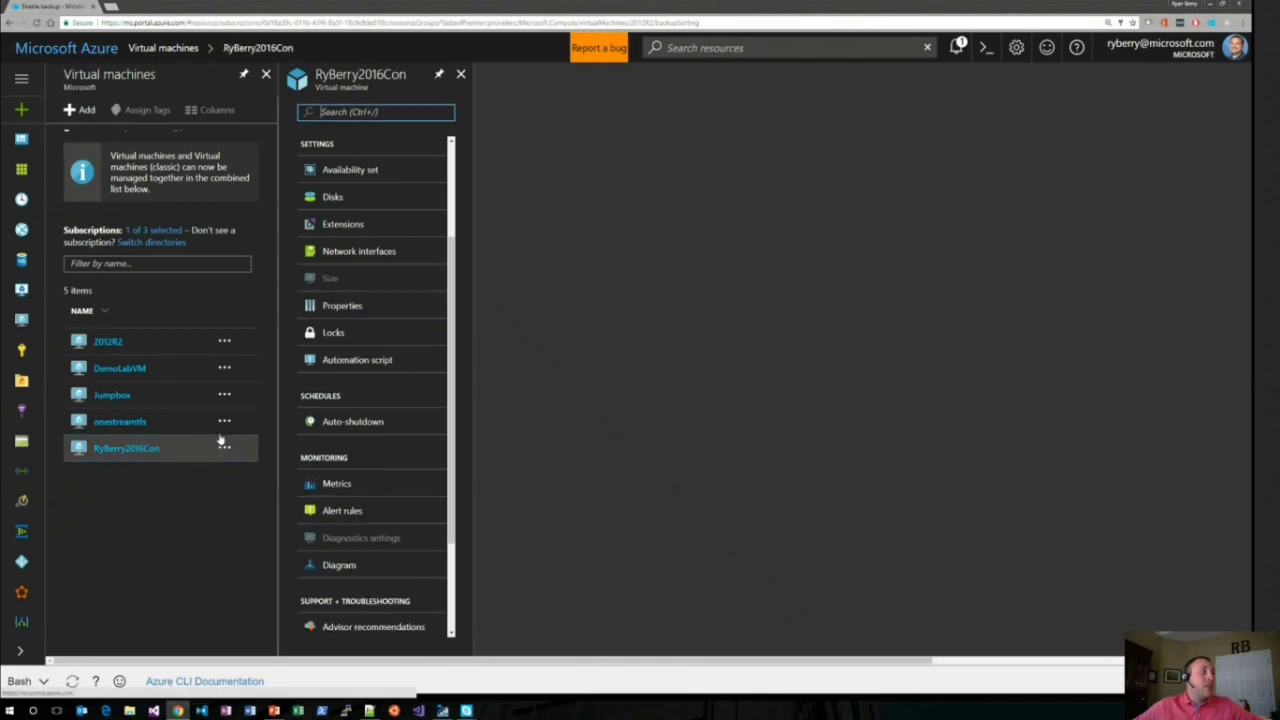
{"action": "left_click", "coordinate": [365, 309]}
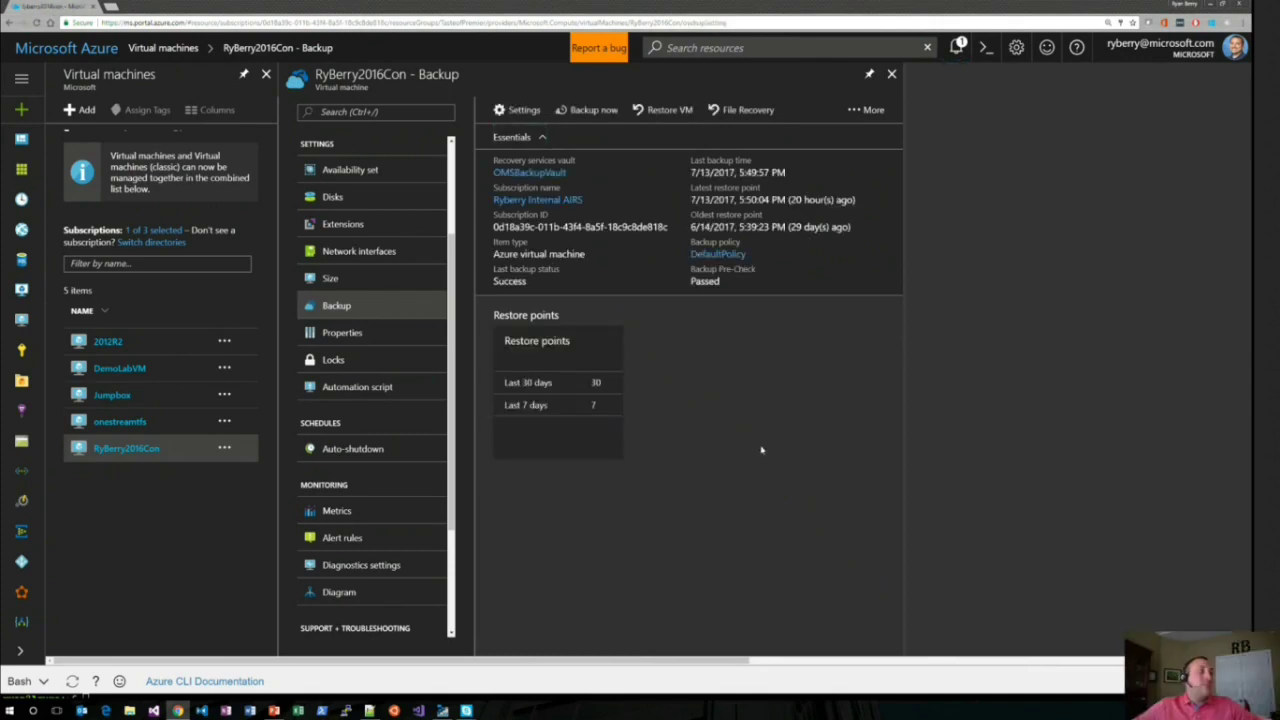
{"action": "left_click", "coordinate": [552, 408]}
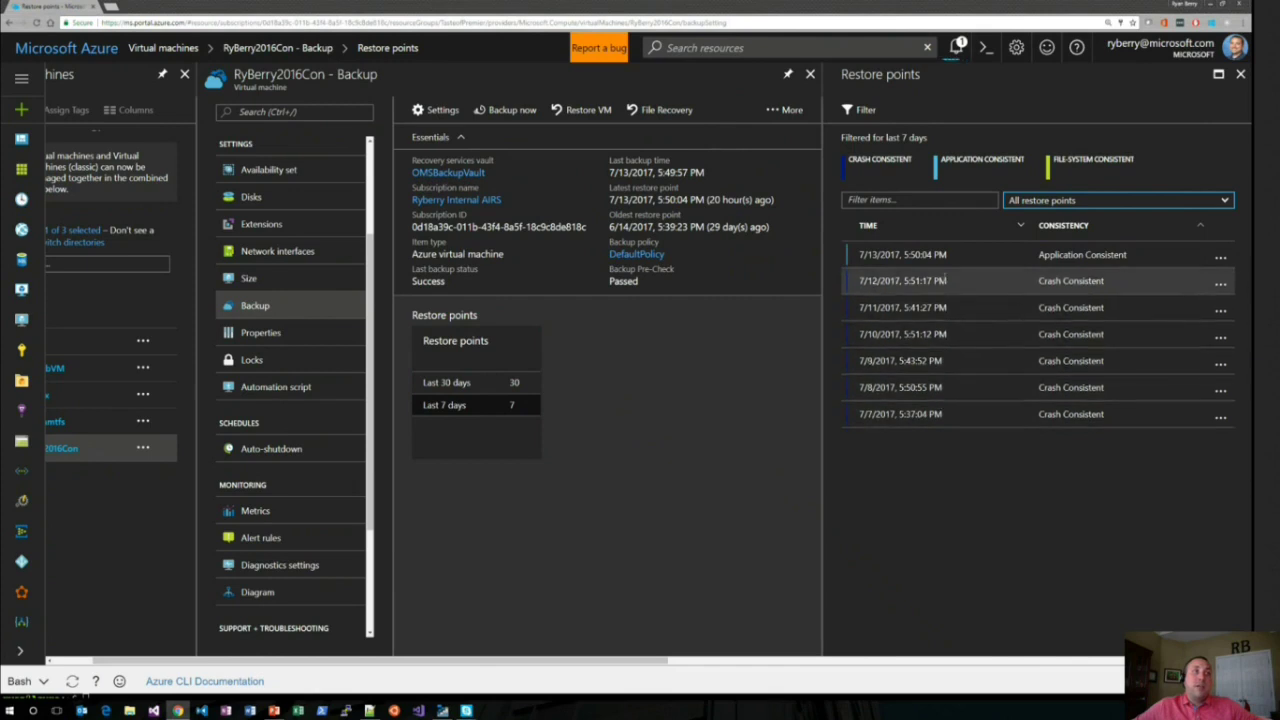
{"action": "left_click", "coordinate": [667, 110]}
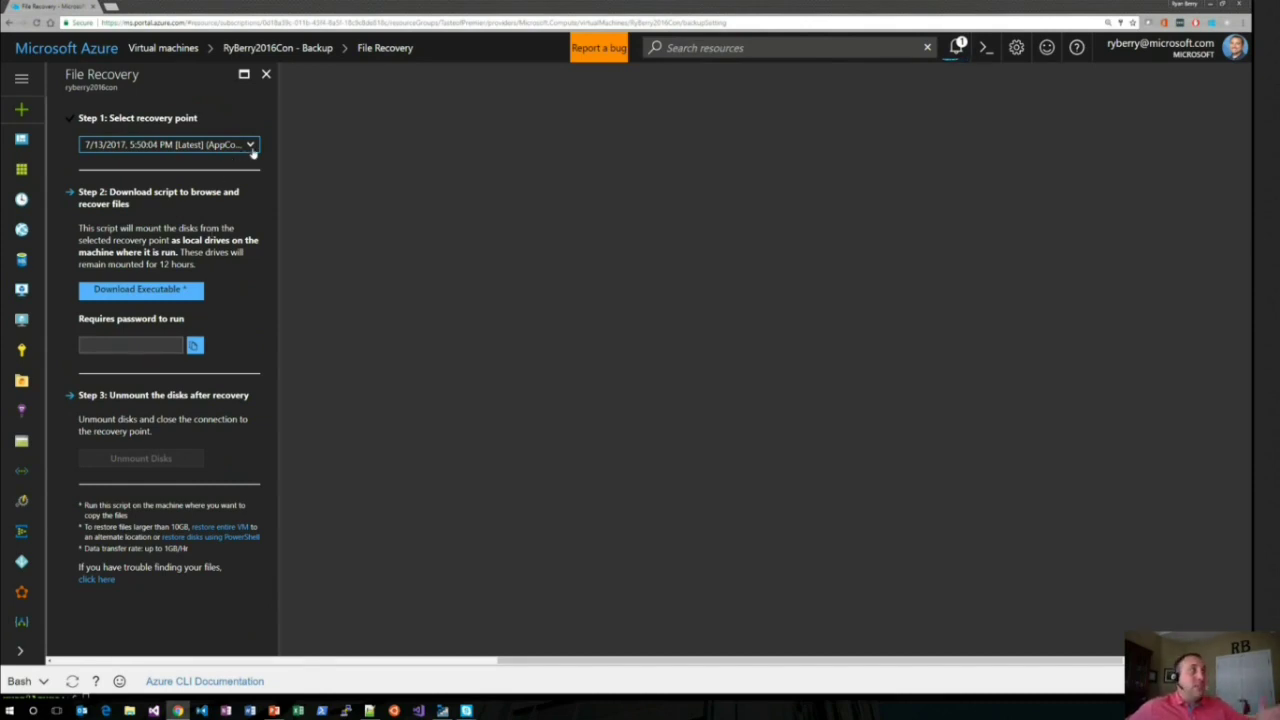
{"action": "left_click", "coordinate": [266, 74]}
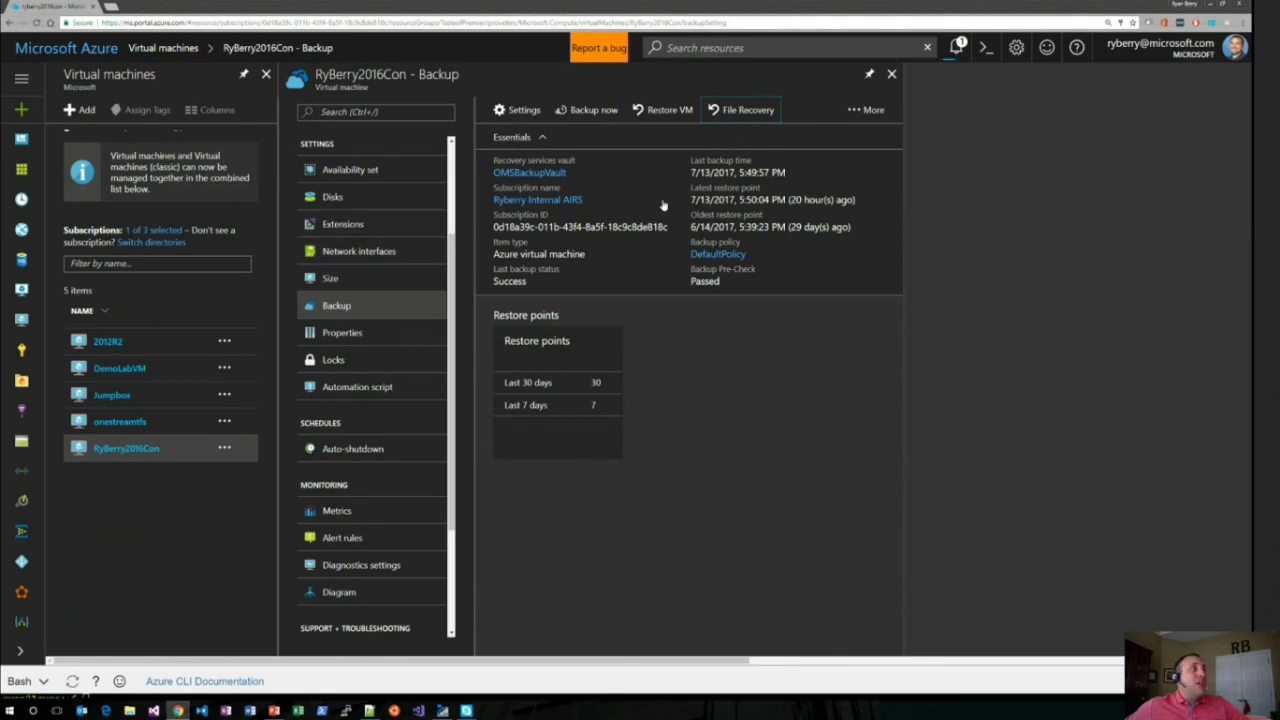
Step: Go to RyBerry2016Con's Overview and download its RDP connection file
{"action": "left_click", "coordinate": [891, 74]}
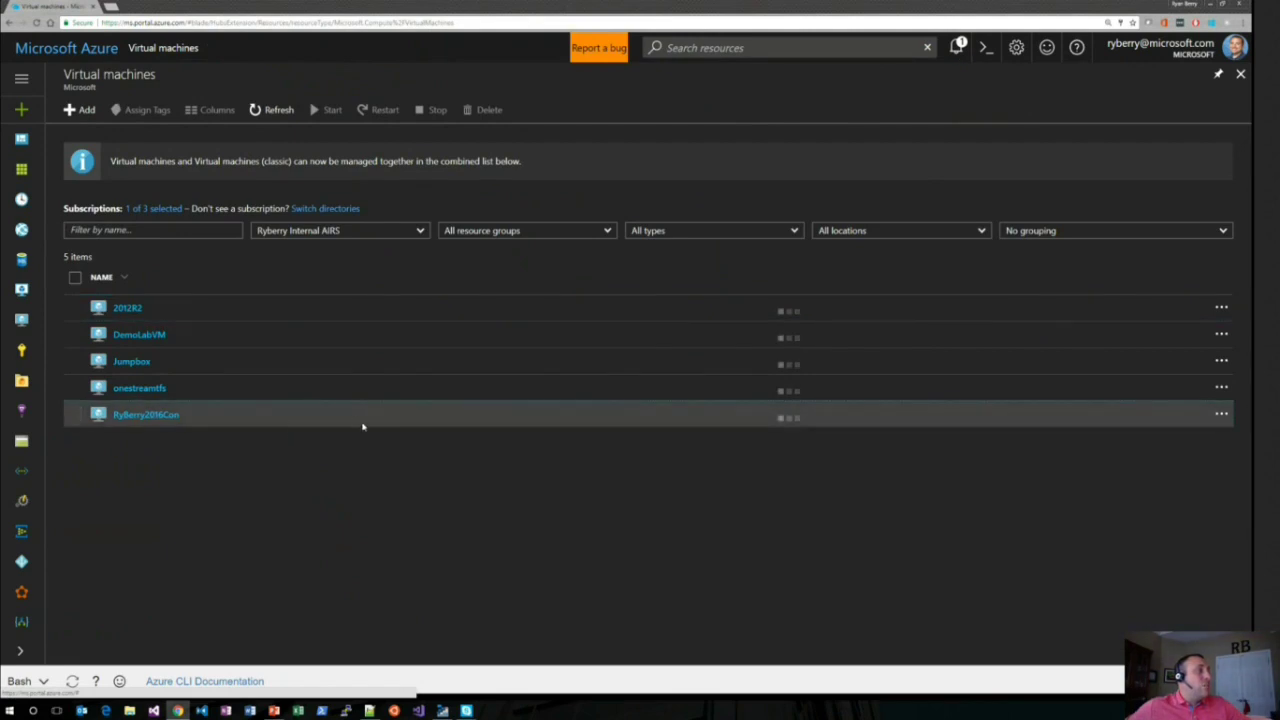
{"action": "left_click", "coordinate": [361, 424]}
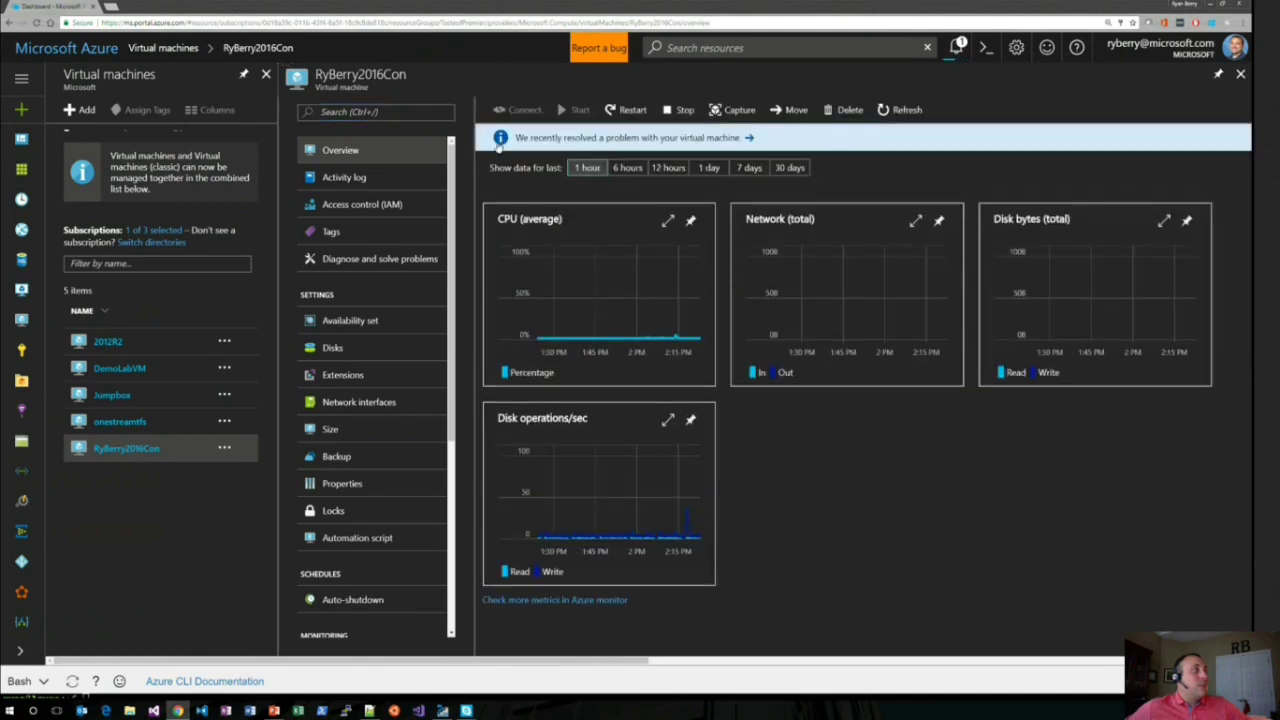
{"action": "left_click", "coordinate": [517, 113]}
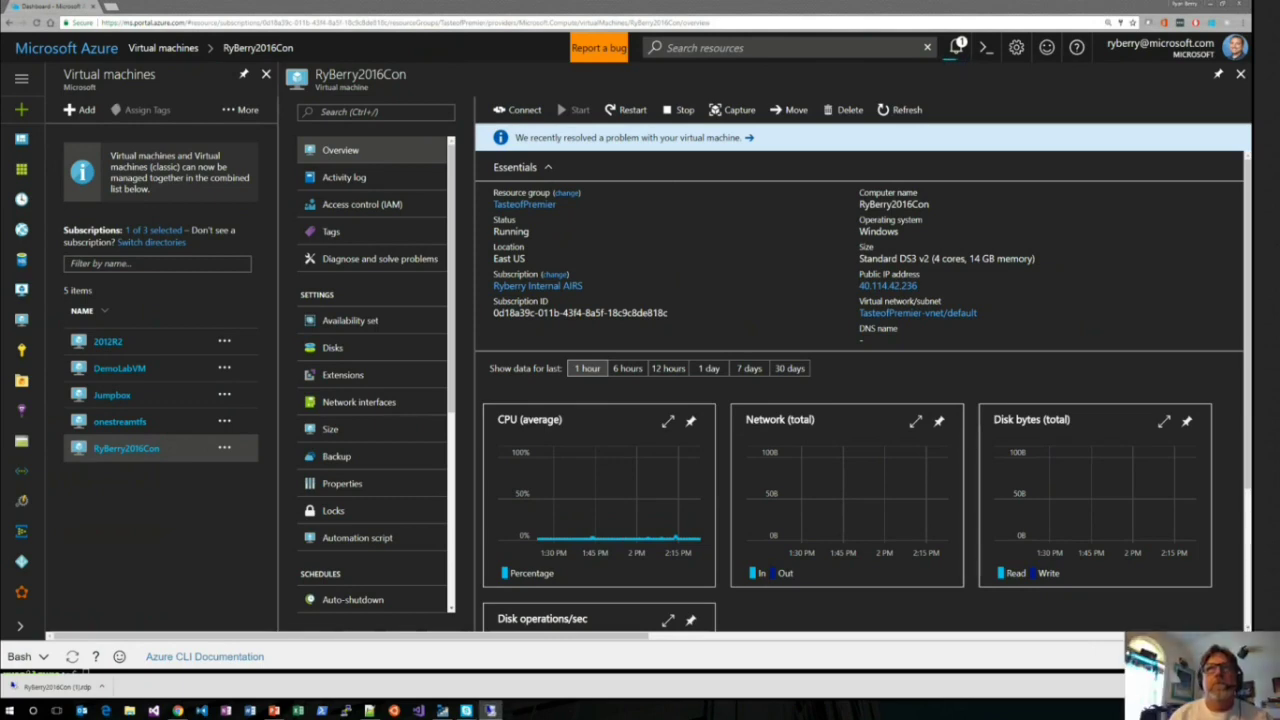
Step: Connect to RyBerry2016Con over RDP with a different account's user name and password, full screen
{"action": "left_click", "coordinate": [12, 686]}
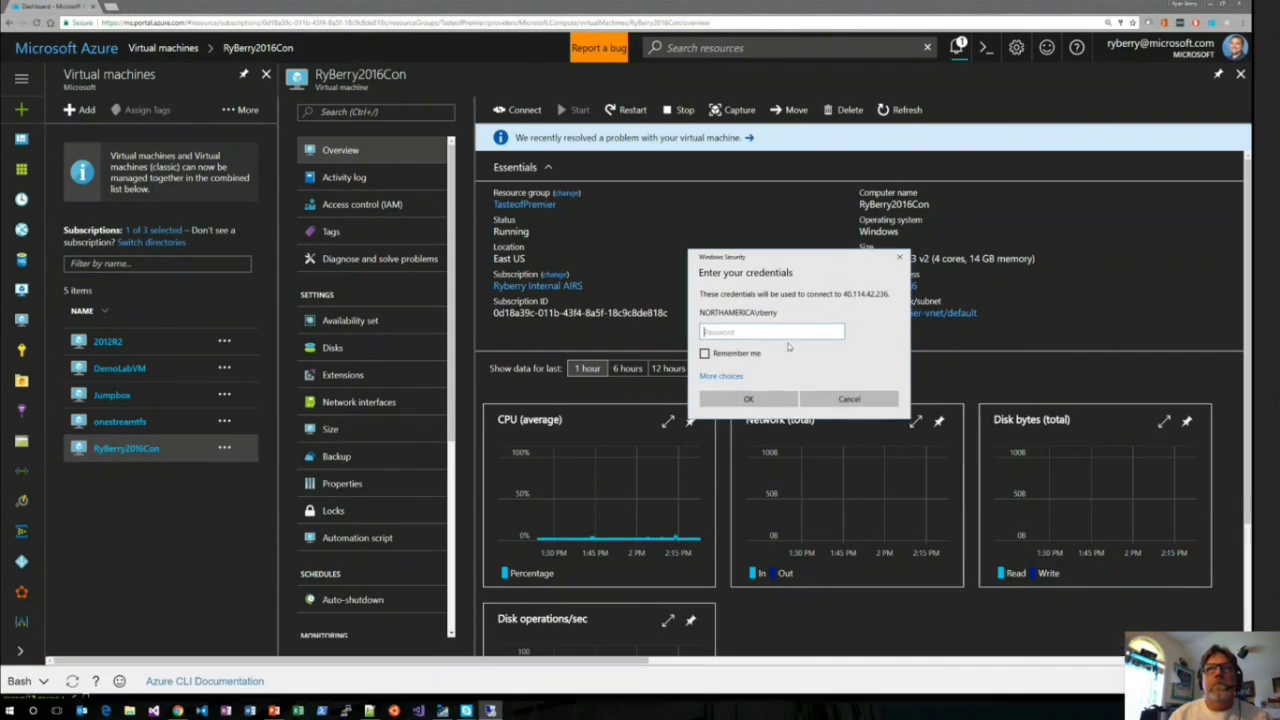
{"action": "left_click", "coordinate": [724, 375]}
{"action": "left_click", "coordinate": [757, 486]}
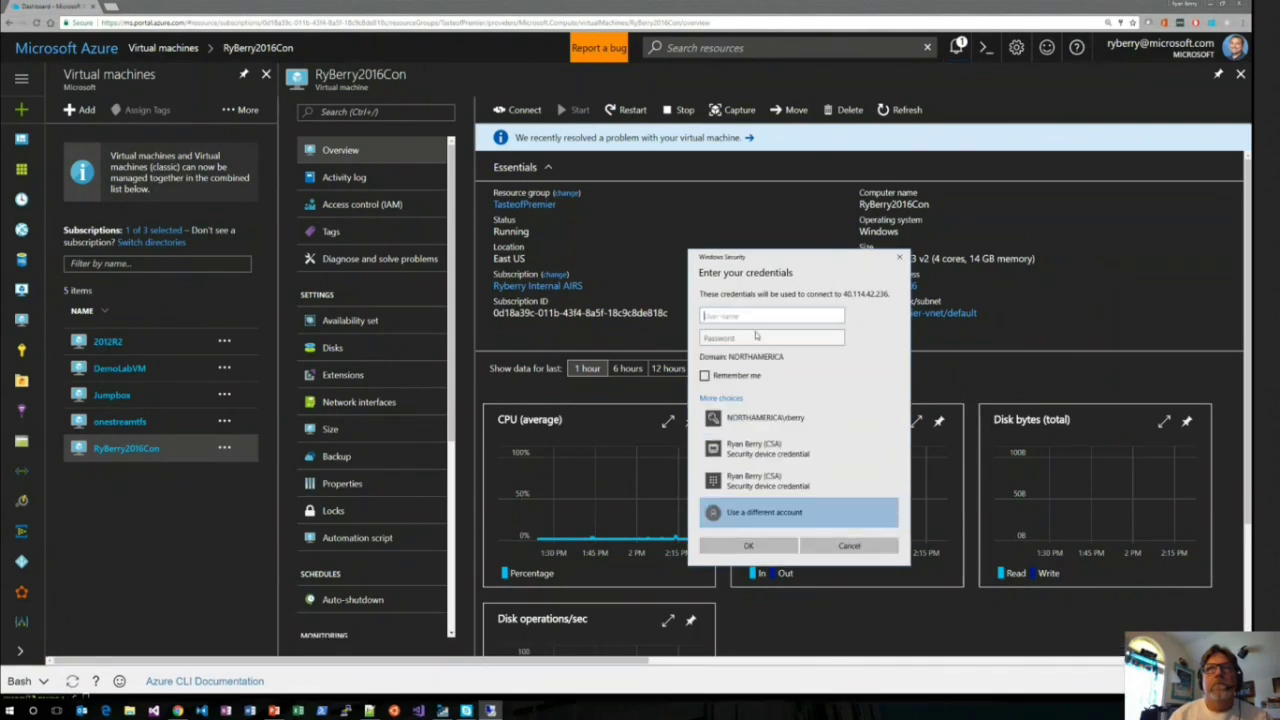
{"action": "type", "text": "rberry"}
{"action": "key", "text": "Tab"}
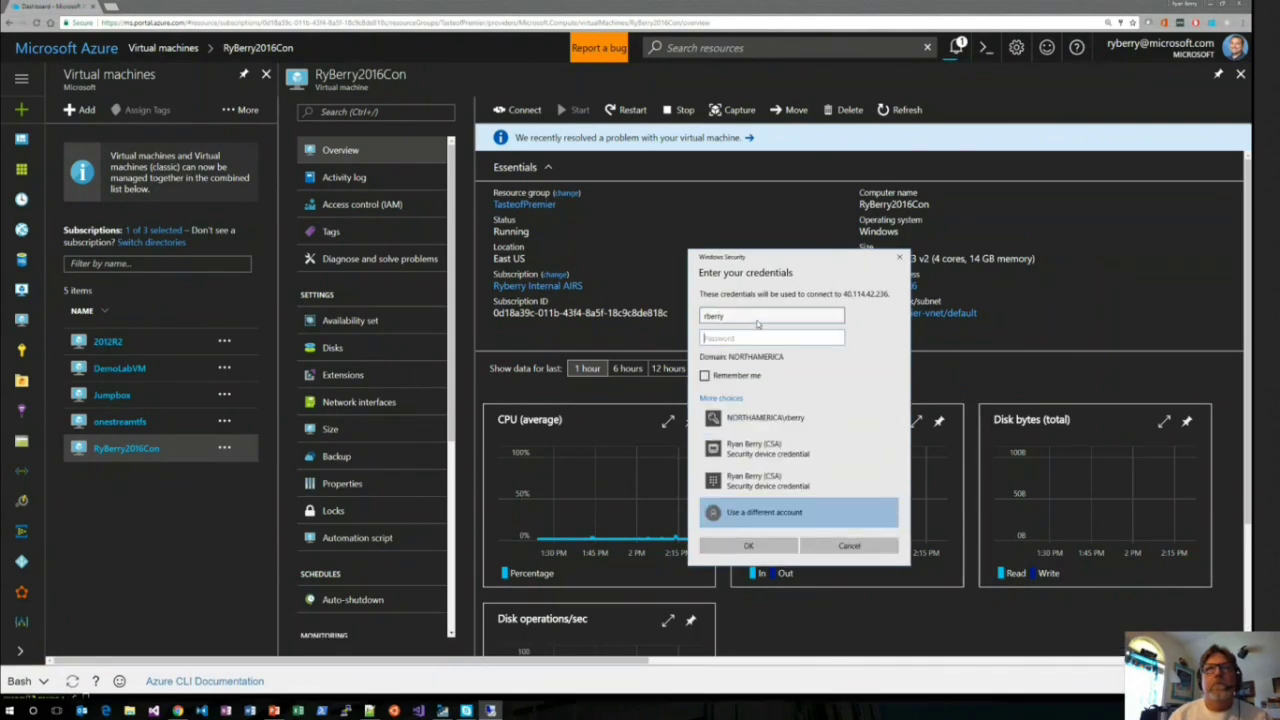
{"action": "type", "text": "••••••••••••"}
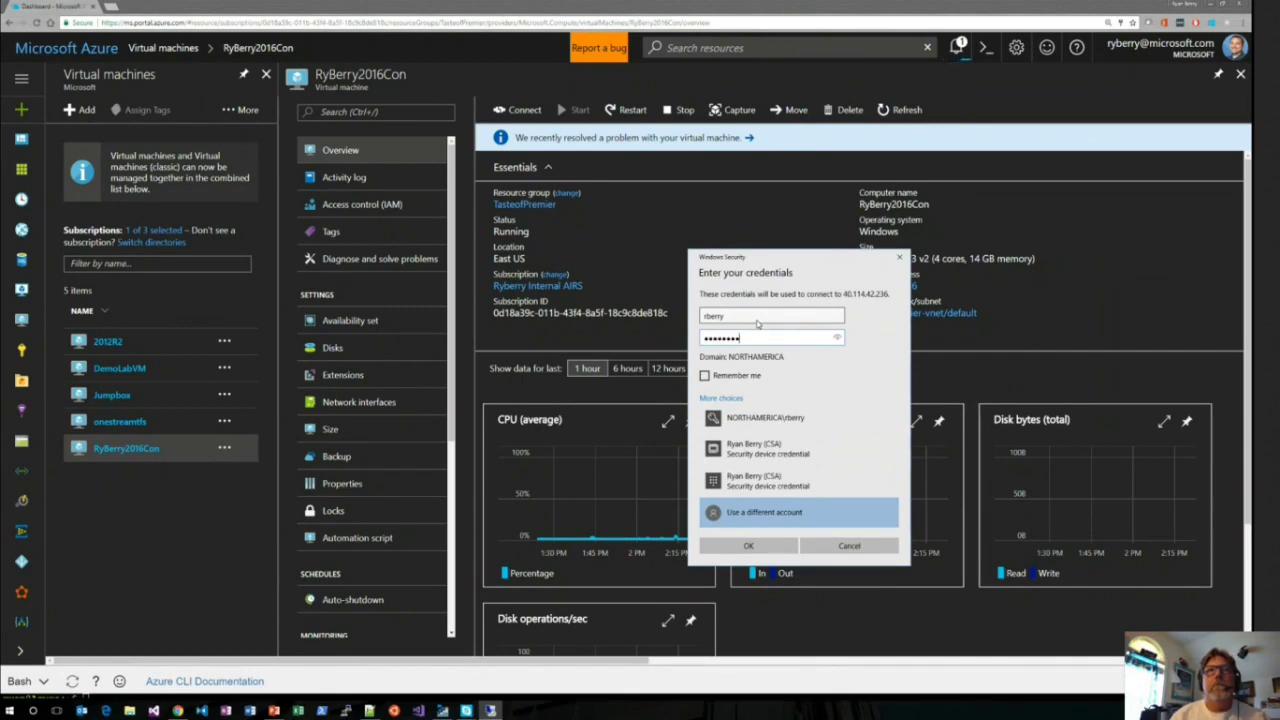
{"action": "key", "text": "Return"}
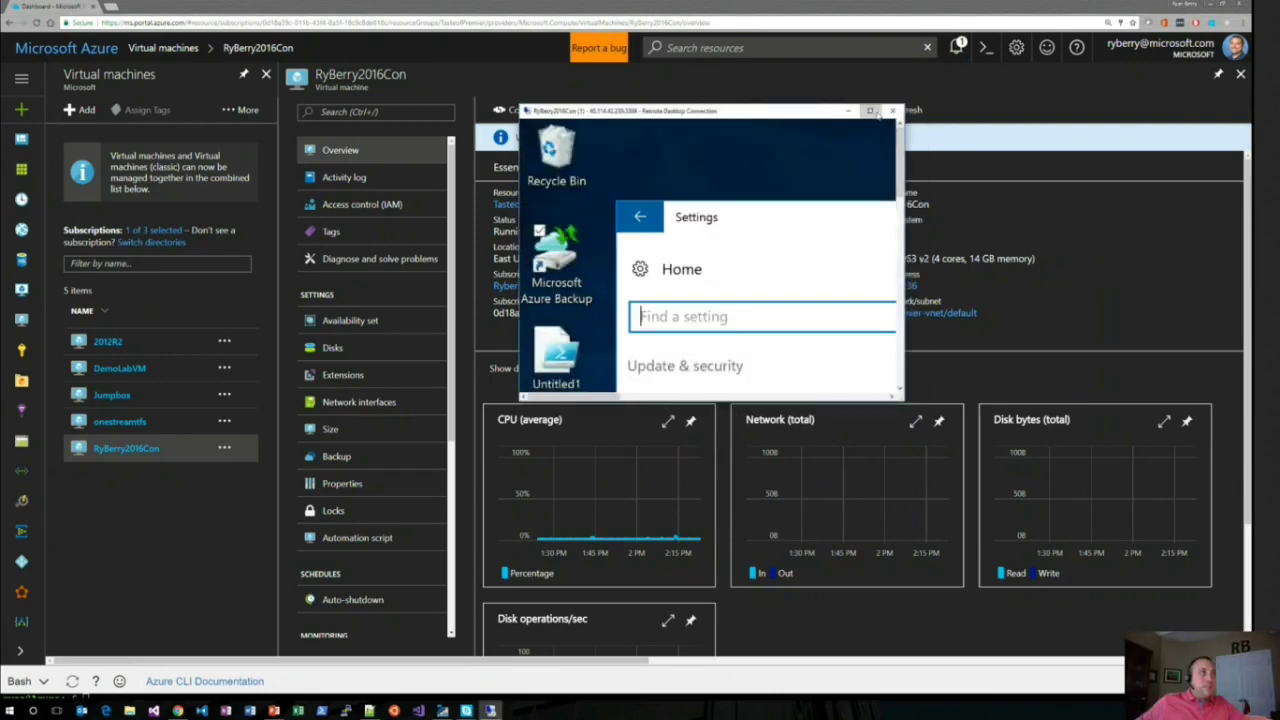
{"action": "left_click", "coordinate": [869, 110]}
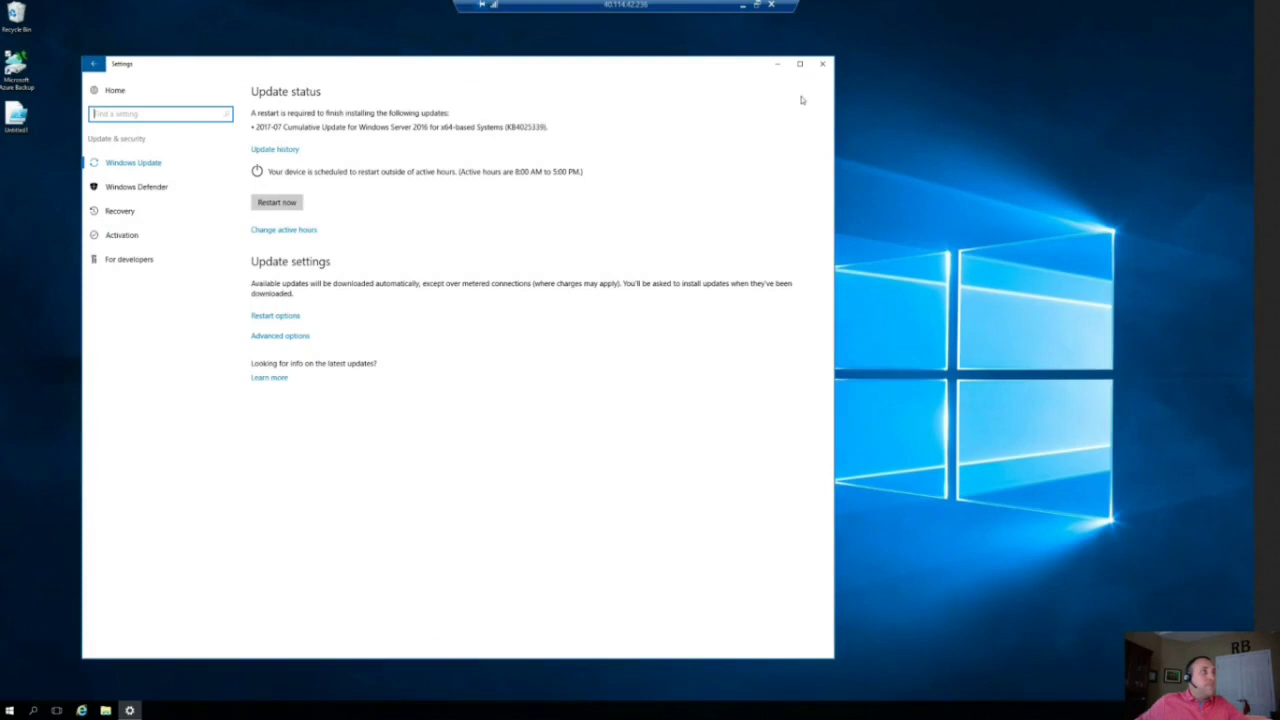
Step: On the VM, open Microsoft Azure Backup and start the Recover Data wizard
{"action": "left_click", "coordinate": [822, 63]}
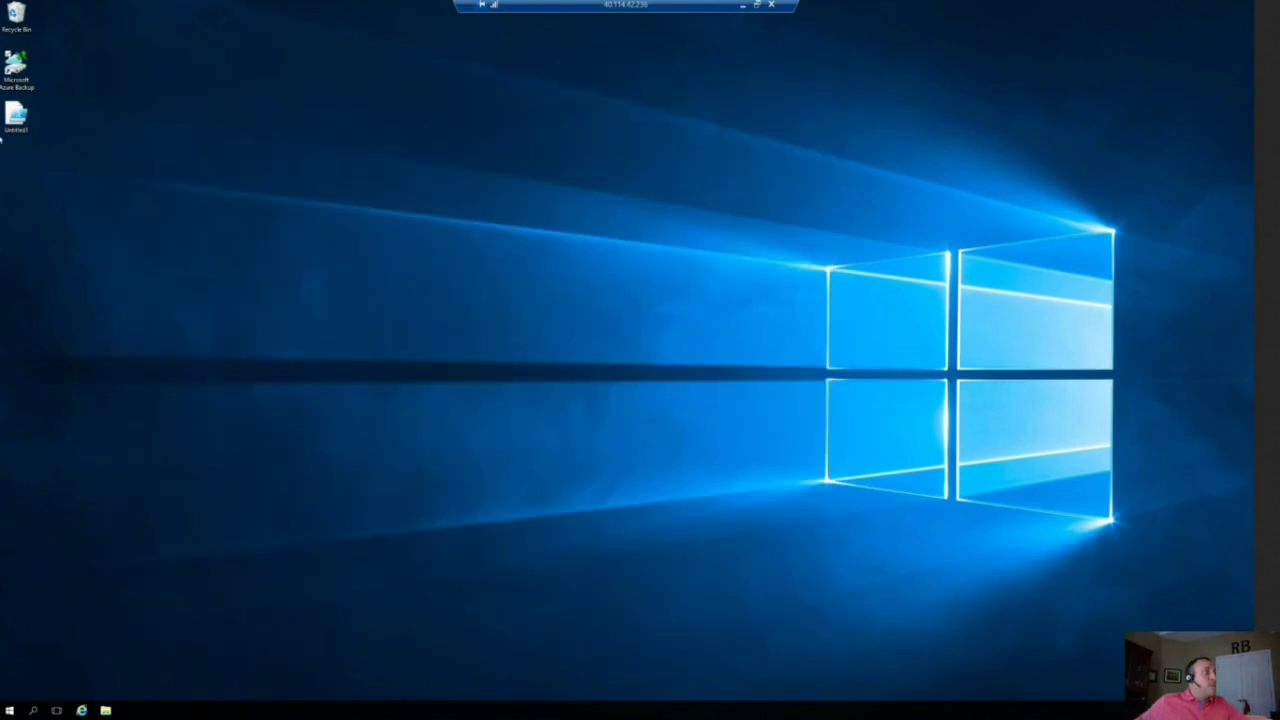
{"action": "double_click", "coordinate": [18, 79]}
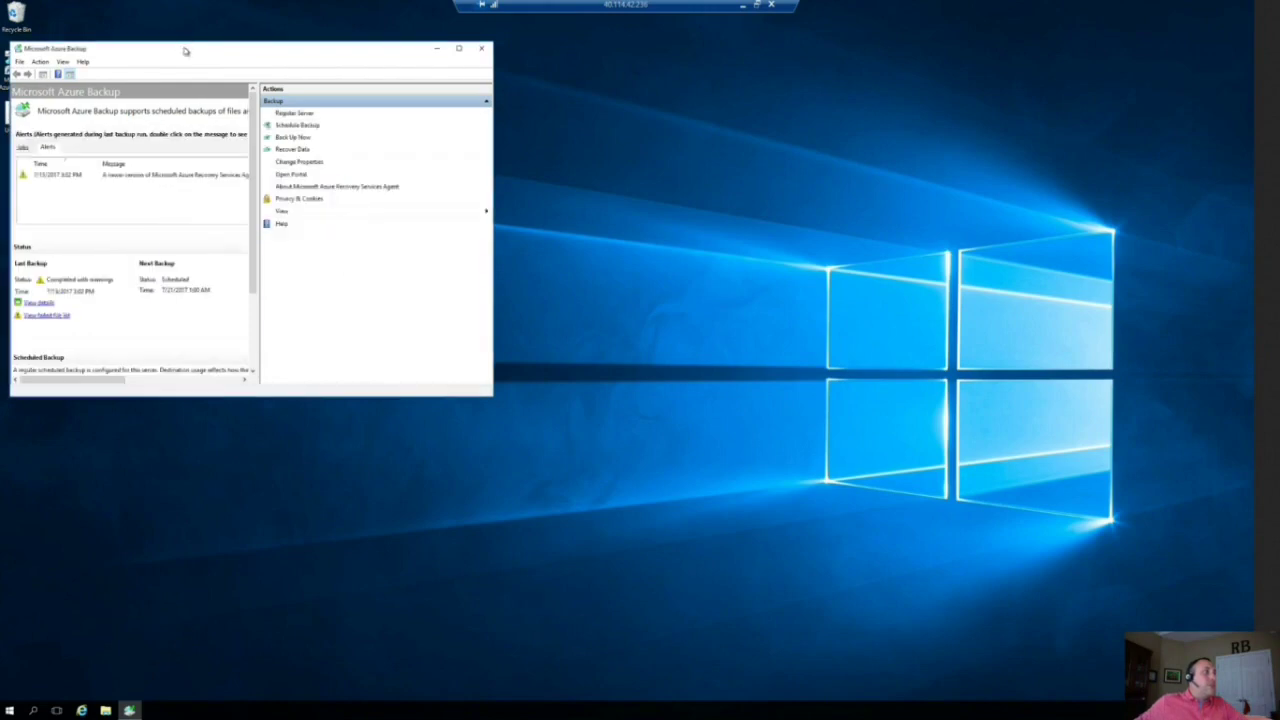
{"action": "left_click_drag", "start_coordinate": [185, 51], "coordinate": [260, 53]}
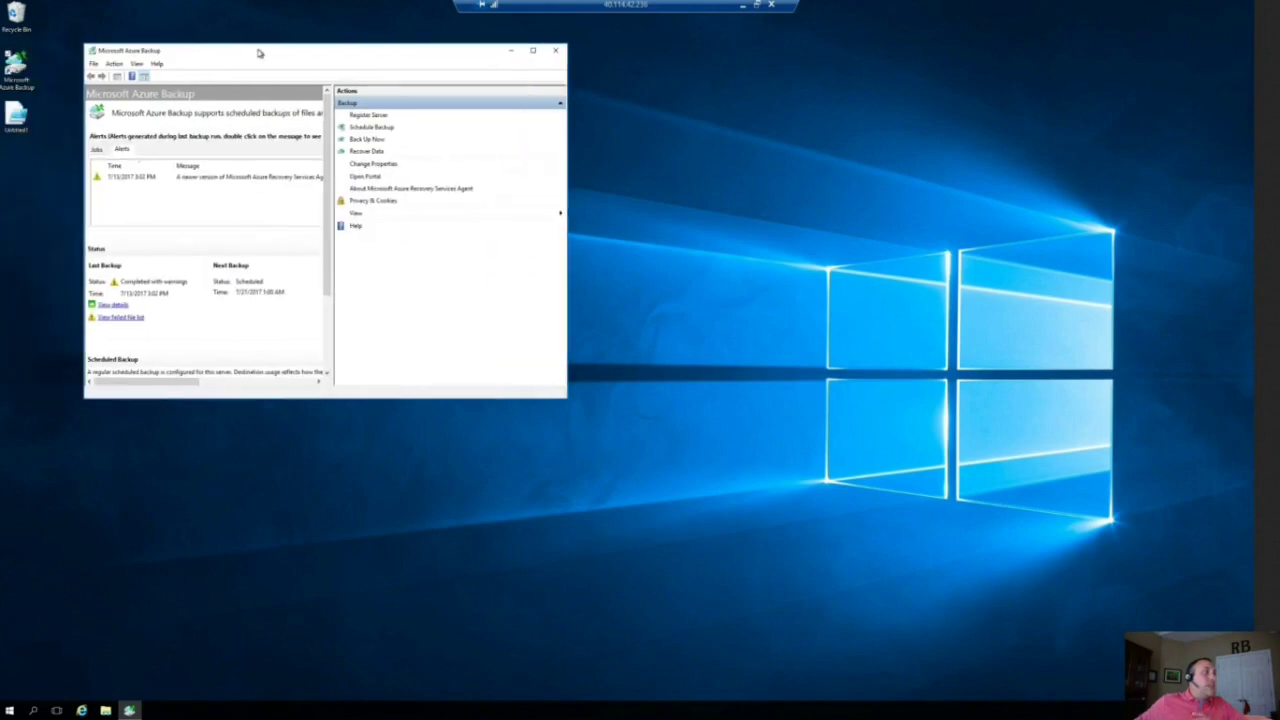
{"action": "left_click", "coordinate": [368, 152]}
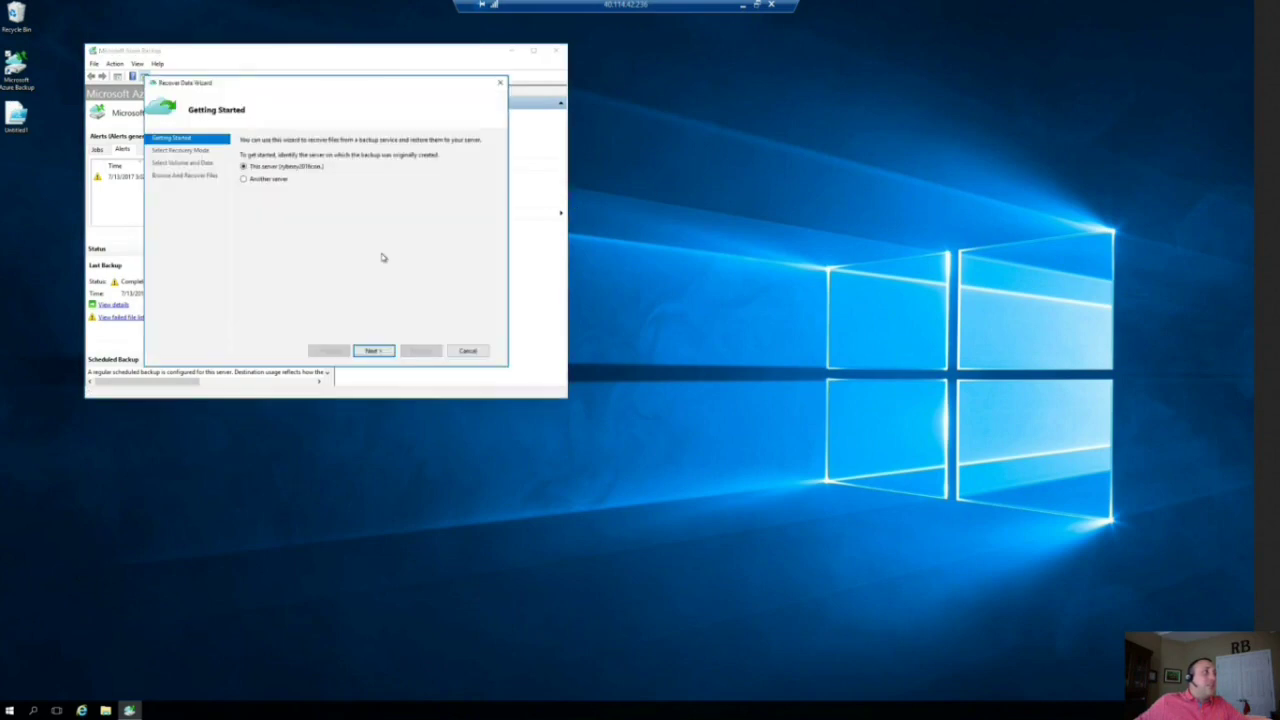
Step: Recover individual files to this server by mounting volume C:'s 7/13/2017 3:02 PM backup
{"action": "left_click", "coordinate": [381, 347]}
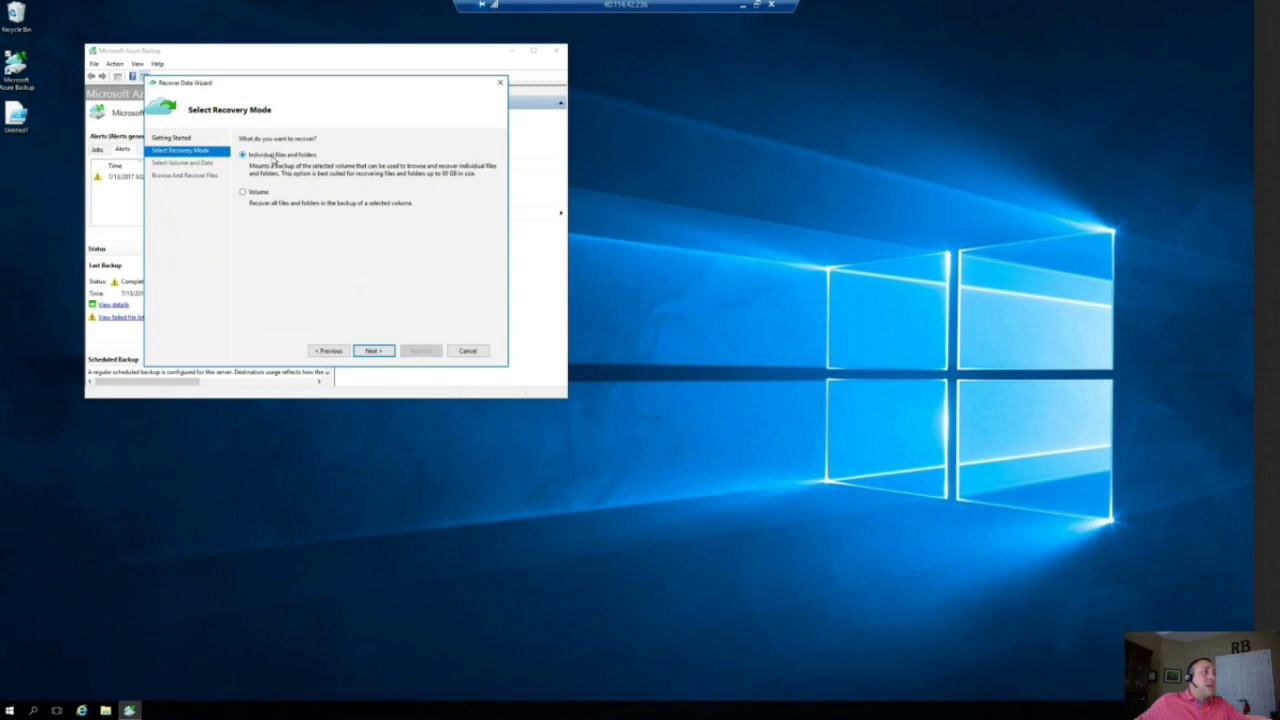
{"action": "left_click", "coordinate": [389, 353]}
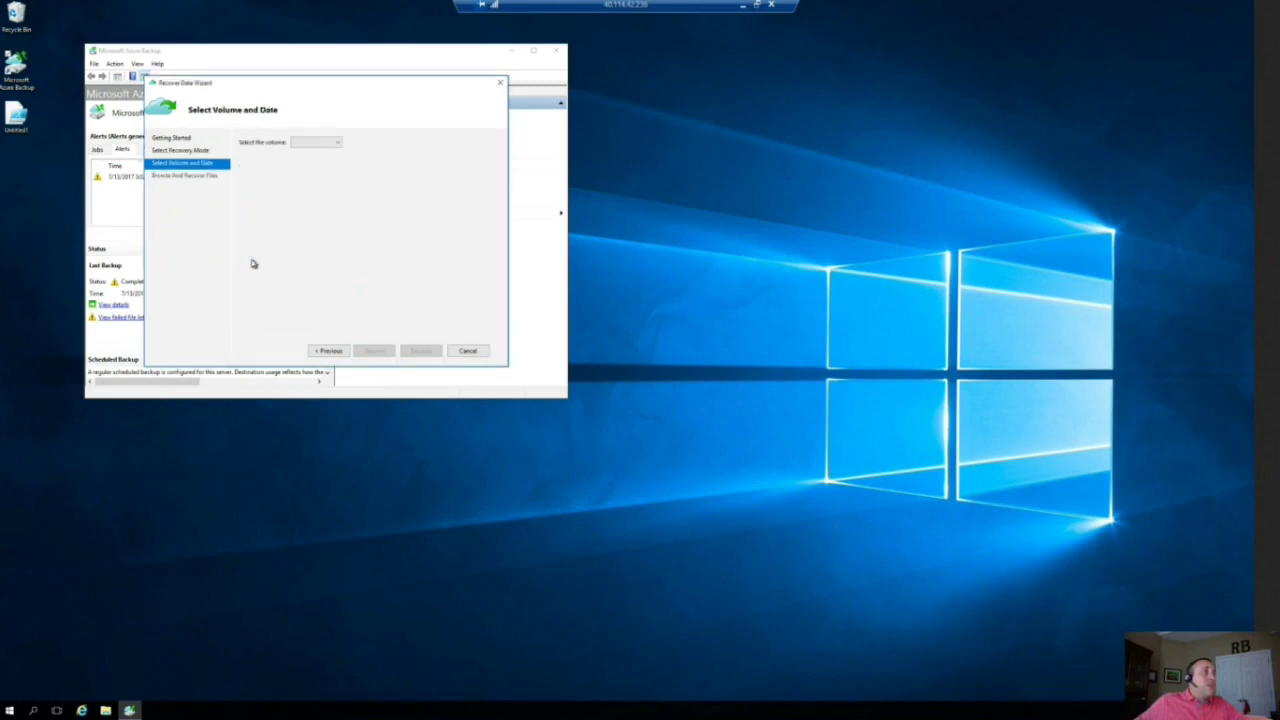
{"action": "left_click", "coordinate": [314, 143]}
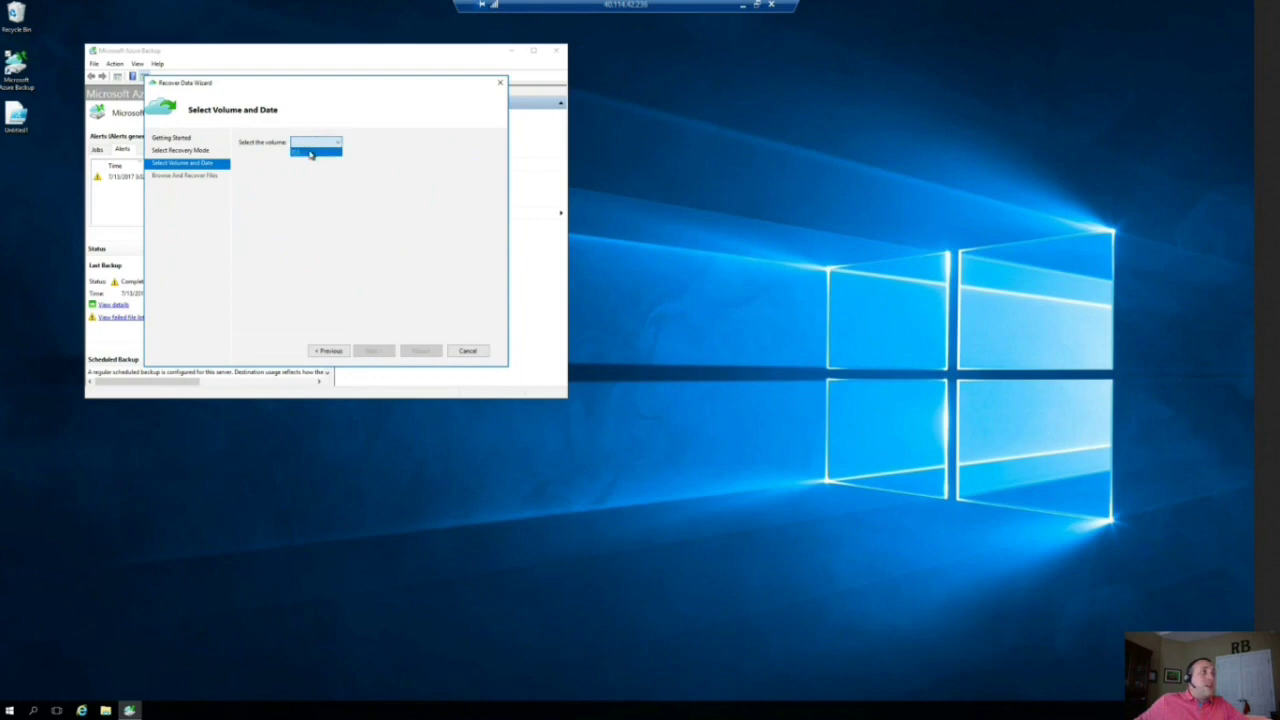
{"action": "left_click", "coordinate": [310, 152]}
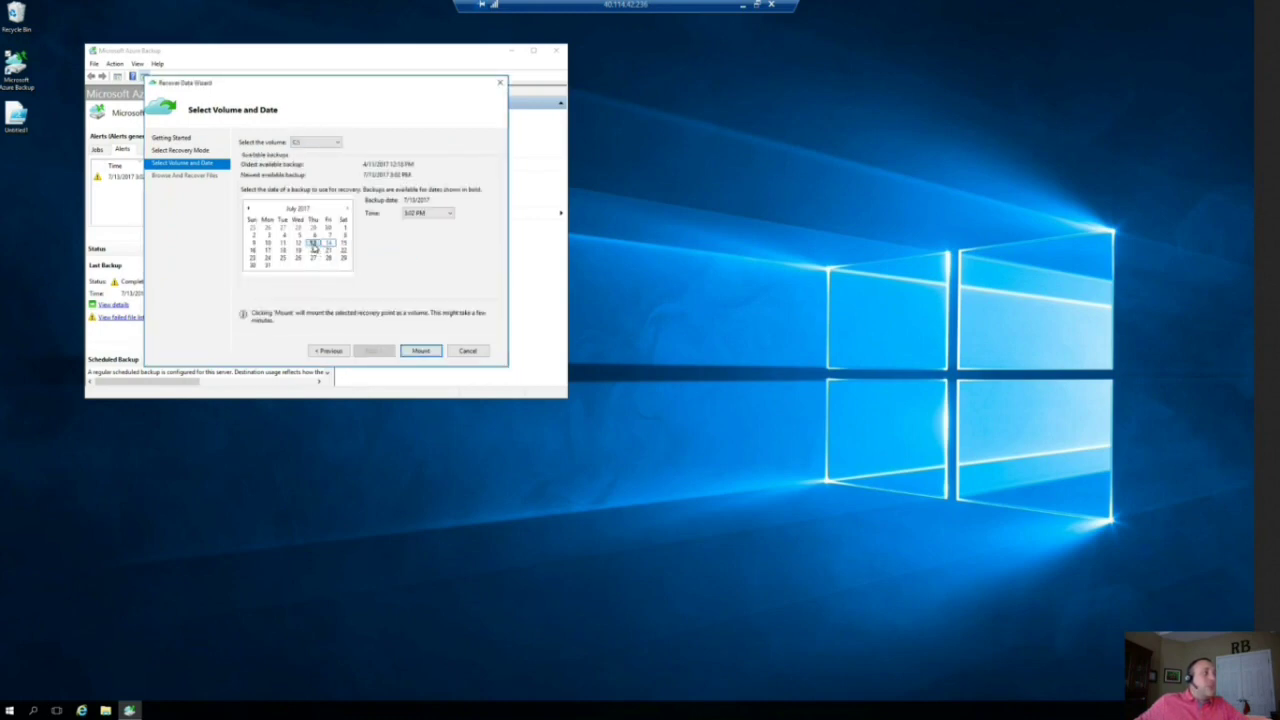
{"action": "left_click", "coordinate": [419, 351]}
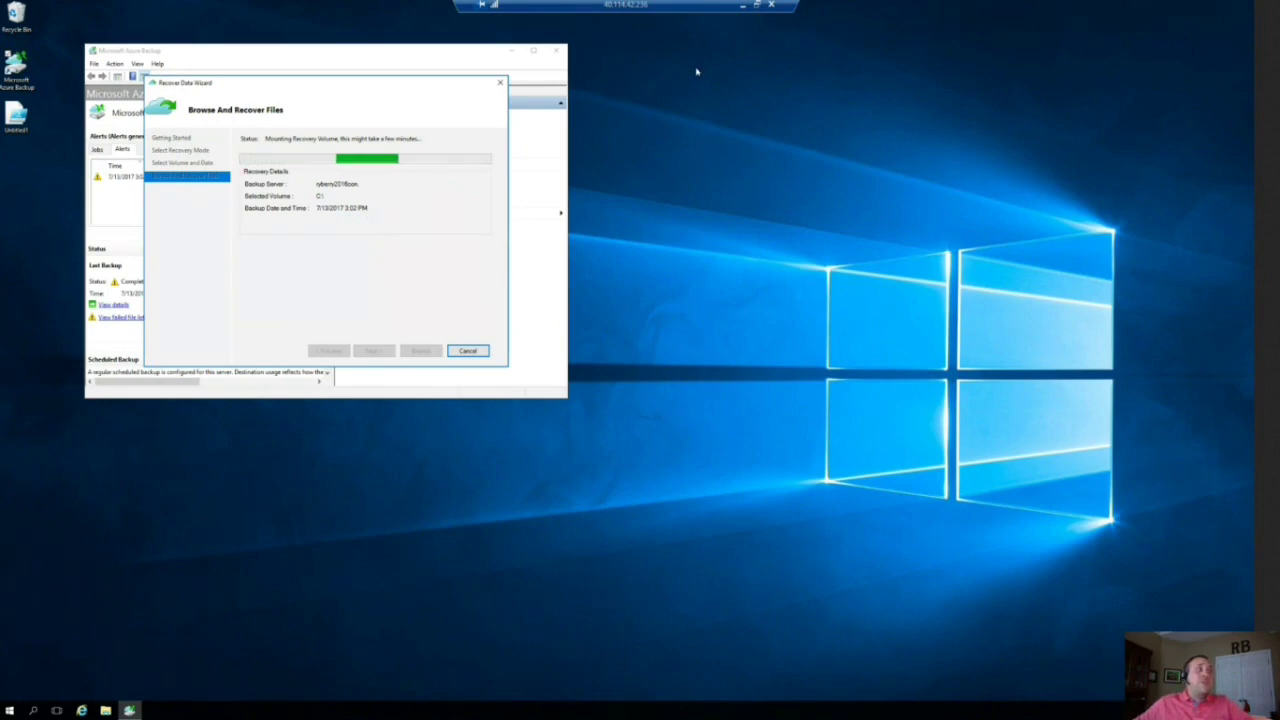
Step: Back in the portal, list the Recovery Services vaults: ACSTest, ASRWest and OMSBackupVault
{"action": "left_click", "coordinate": [744, 8]}
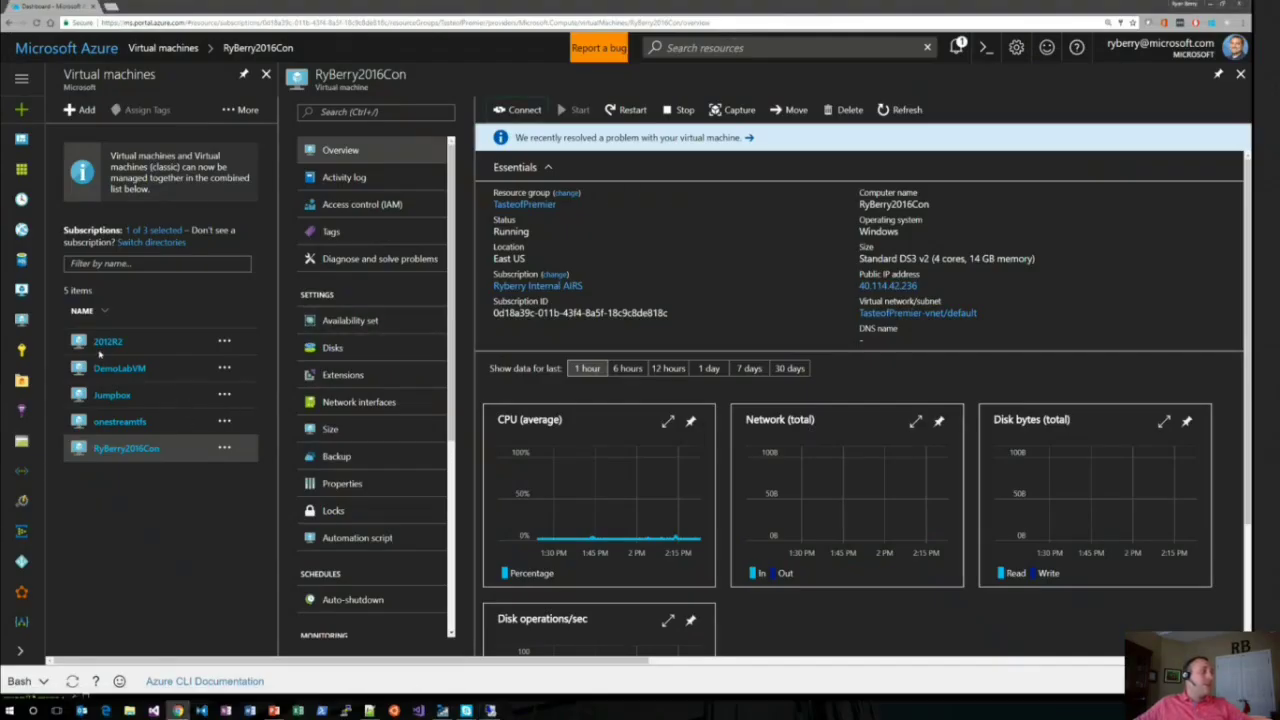
{"action": "left_click", "coordinate": [104, 345]}
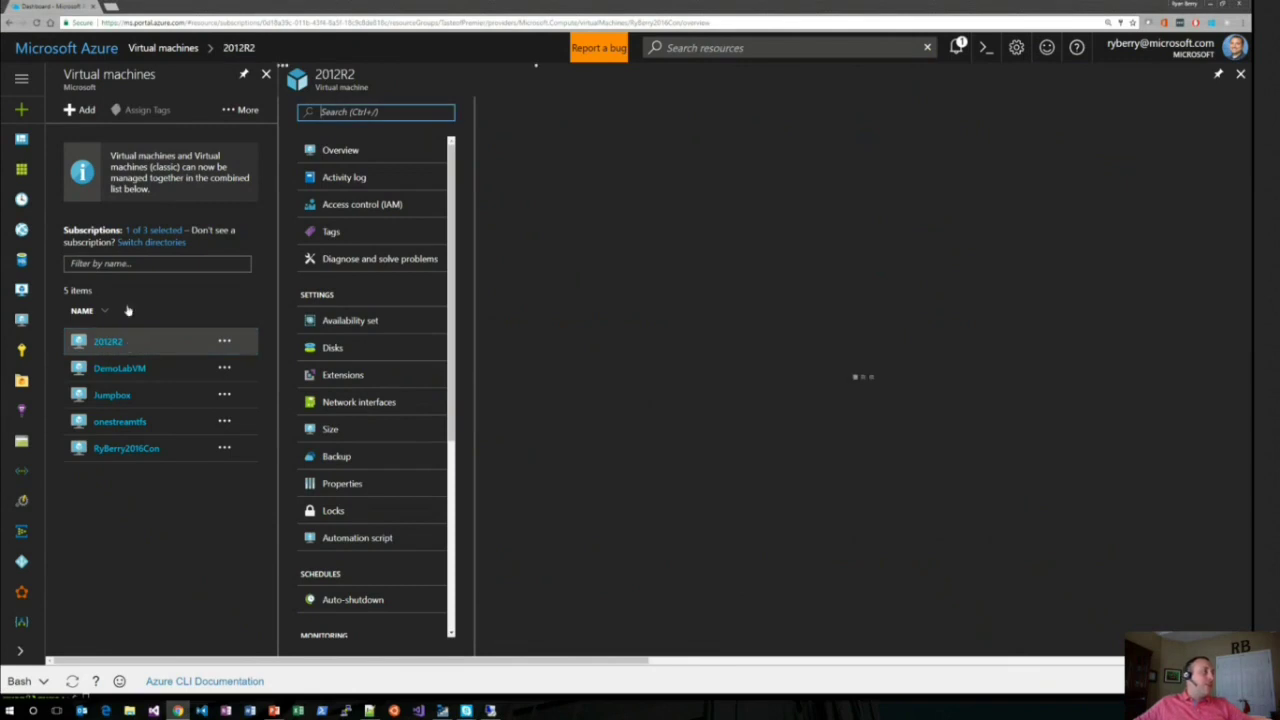
{"action": "left_click", "coordinate": [18, 84]}
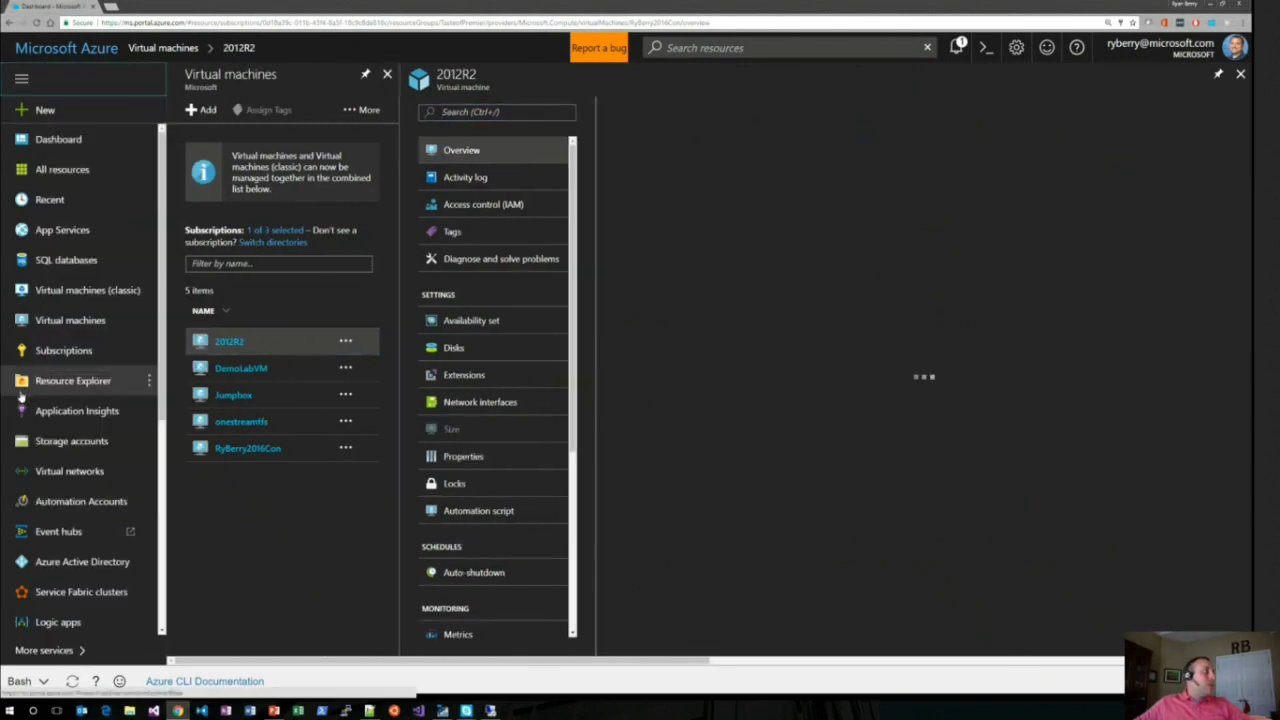
{"action": "scroll", "coordinate": [84, 466], "scroll_direction": "down", "scroll_amount": 1}
{"action": "scroll", "coordinate": [84, 466], "scroll_direction": "down", "scroll_amount": 5}
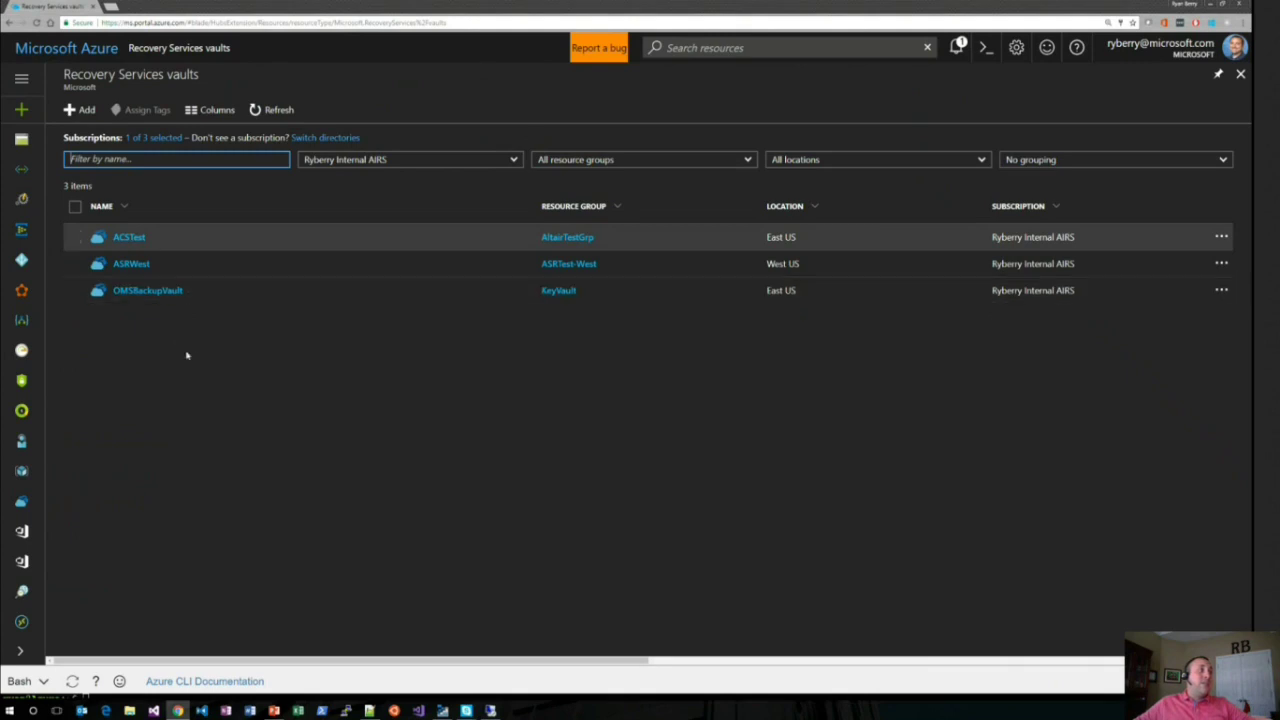
Step: Open the ASRWest vault's Replicated items, listing 2012R2 as Critical, Protected, East US
{"action": "left_click", "coordinate": [140, 266]}
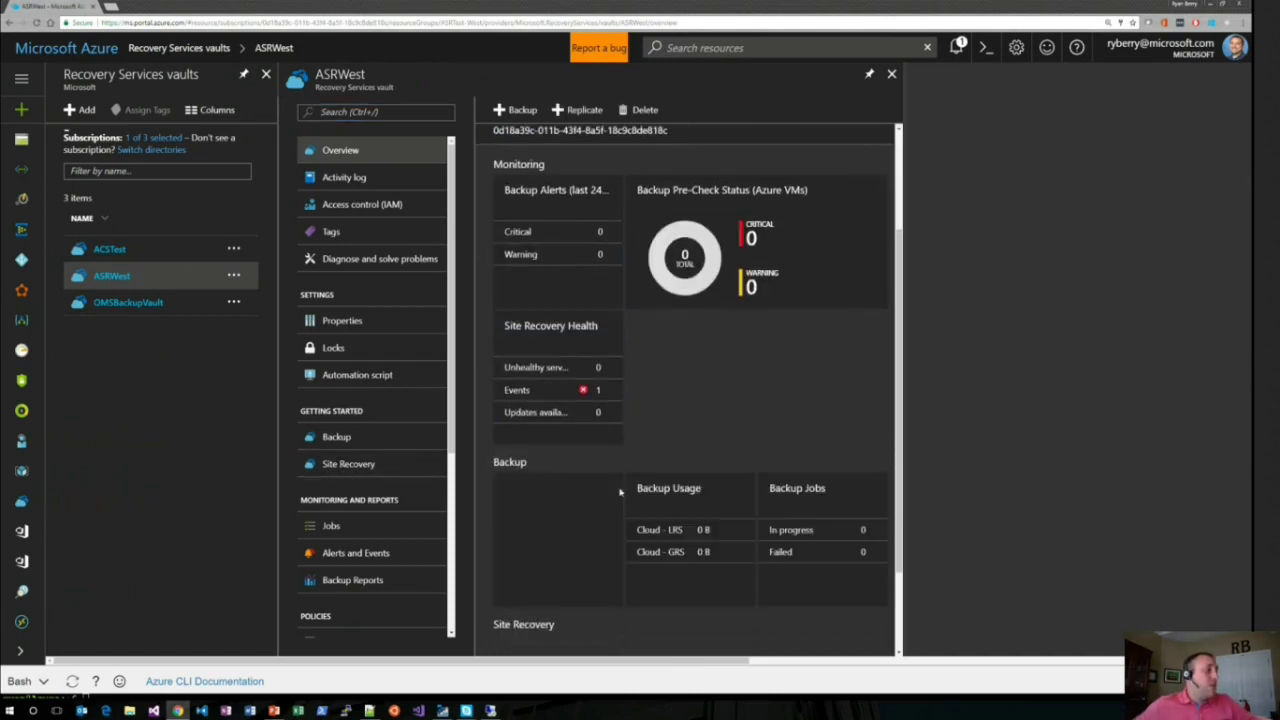
{"action": "scroll", "coordinate": [594, 491], "scroll_direction": "down", "scroll_amount": 1}
{"action": "left_click", "coordinate": [560, 548]}
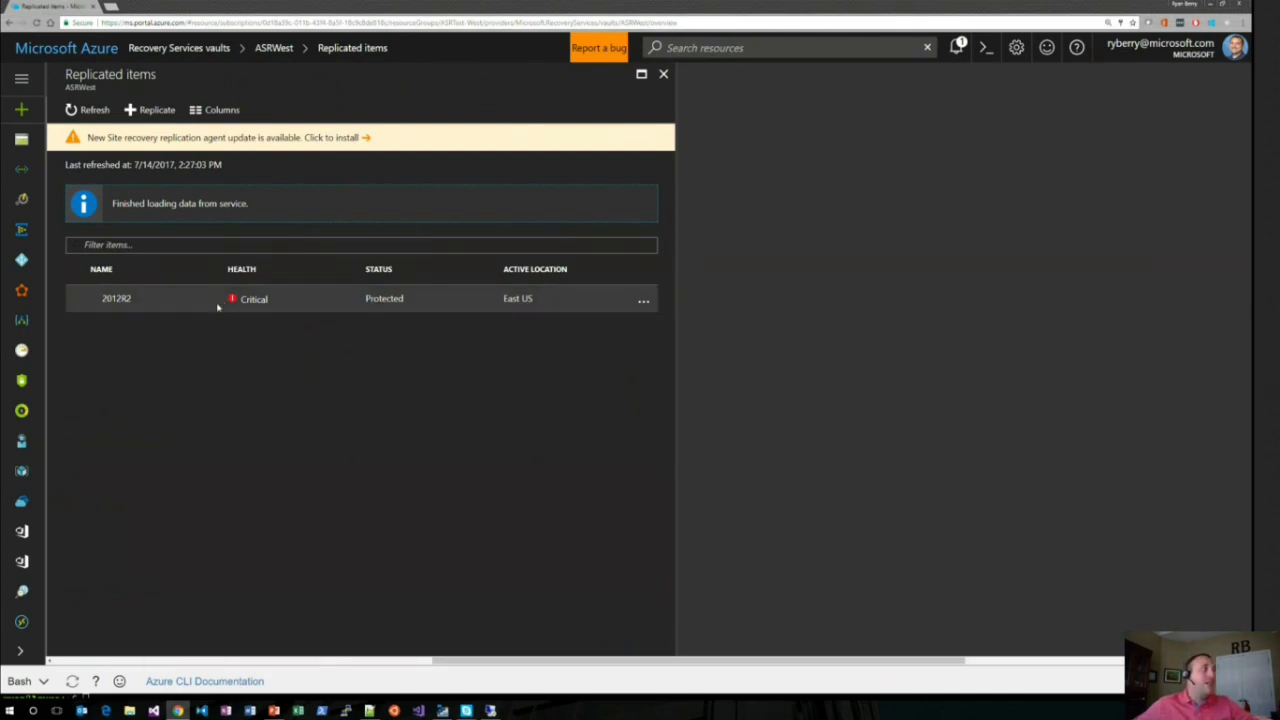
Step: Open 2012R2's replicated item details (target West US, 24-hour-retention-policy) and its Settings
{"action": "left_click", "coordinate": [136, 300]}
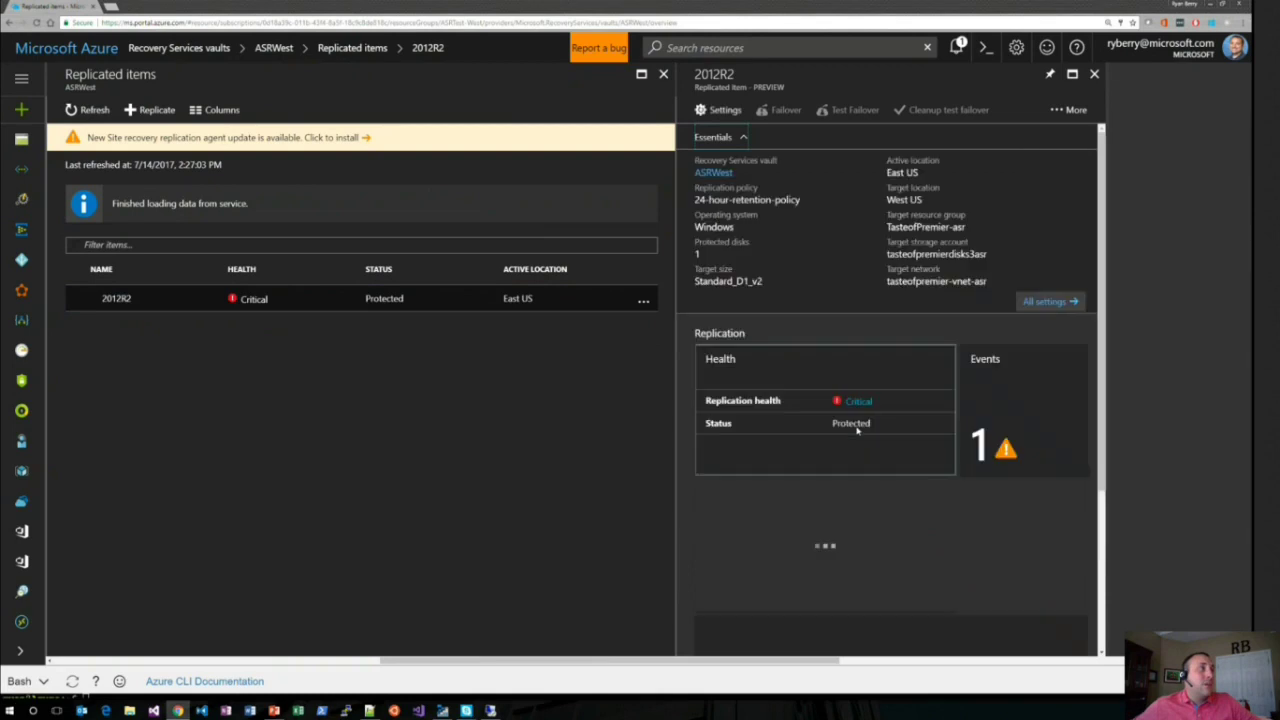
{"action": "left_click", "coordinate": [871, 449]}
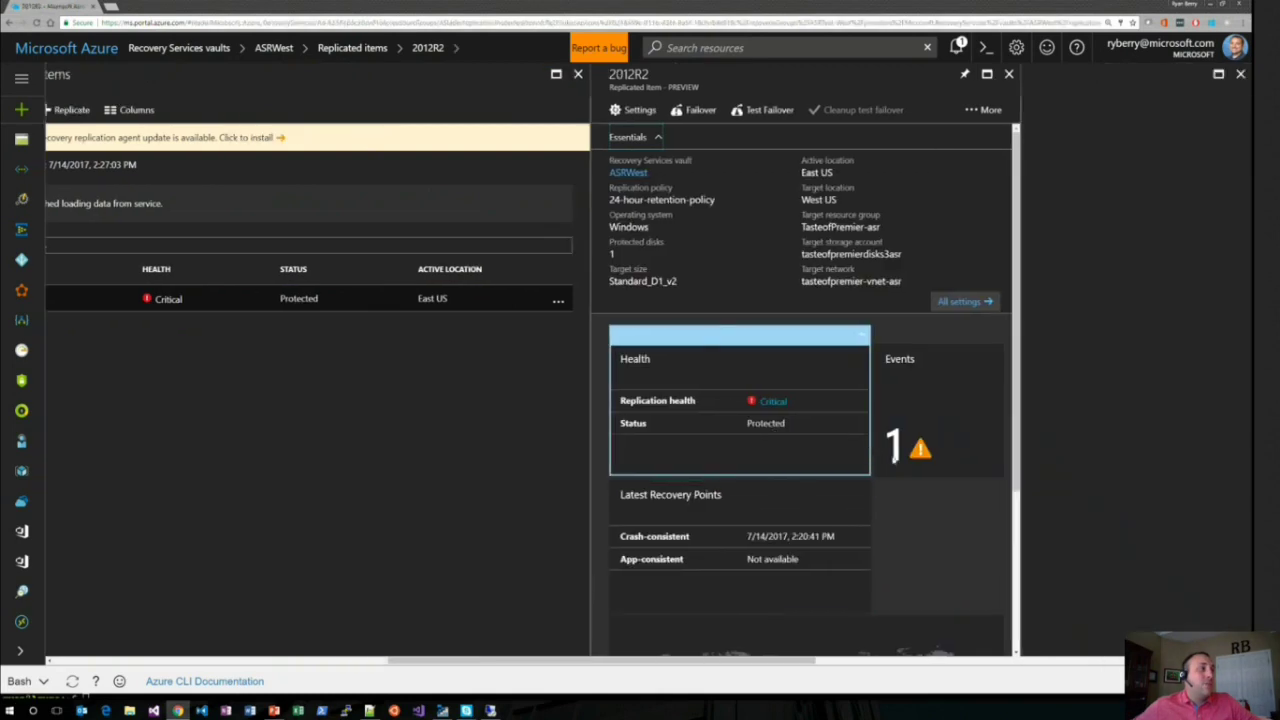
{"action": "scroll", "coordinate": [712, 538], "scroll_direction": "down", "scroll_amount": 5}
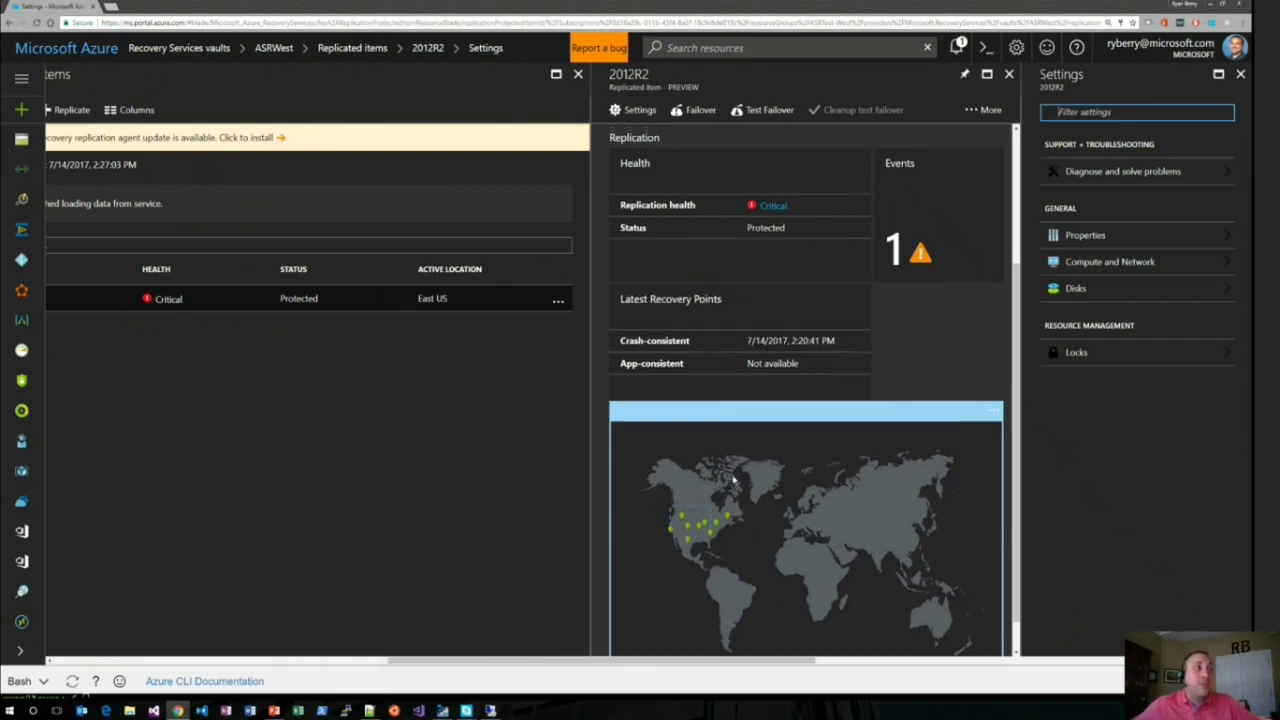
{"action": "scroll", "coordinate": [733, 480], "scroll_direction": "up", "scroll_amount": 3}
{"action": "scroll", "coordinate": [733, 480], "scroll_direction": "up", "scroll_amount": 1}
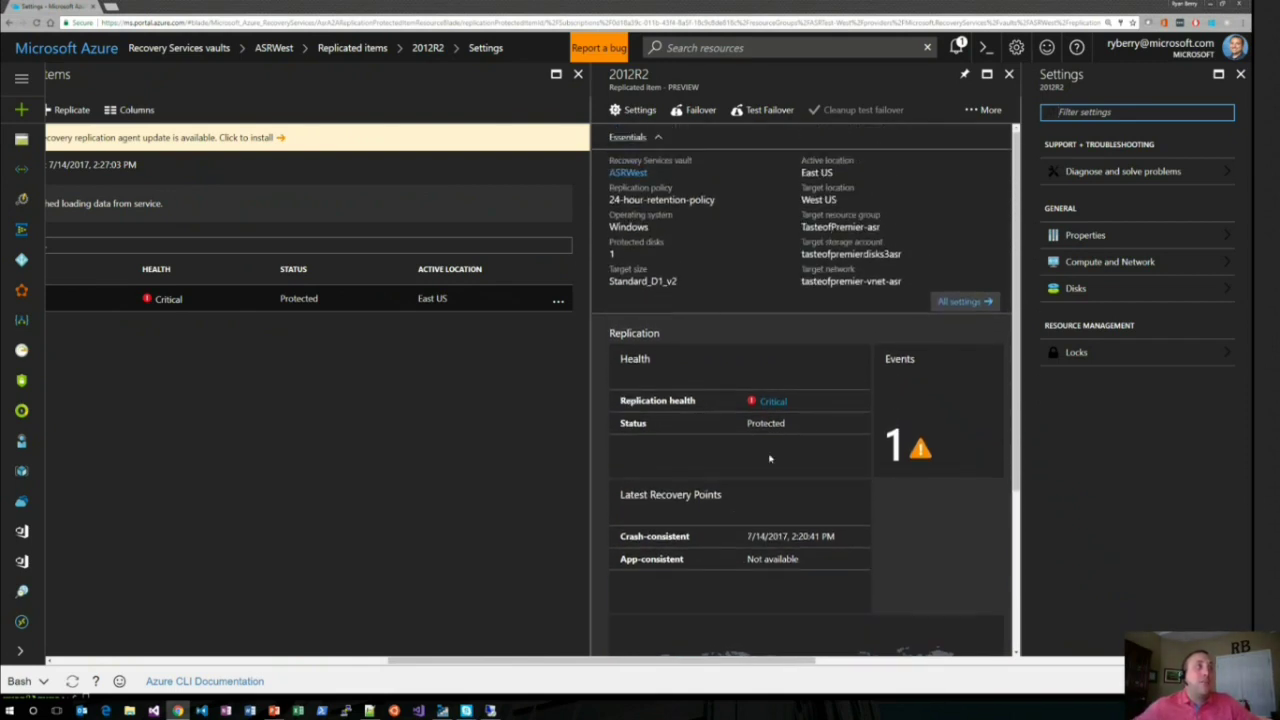
{"action": "left_click_drag", "start_coordinate": [834, 172], "coordinate": [801, 200]}
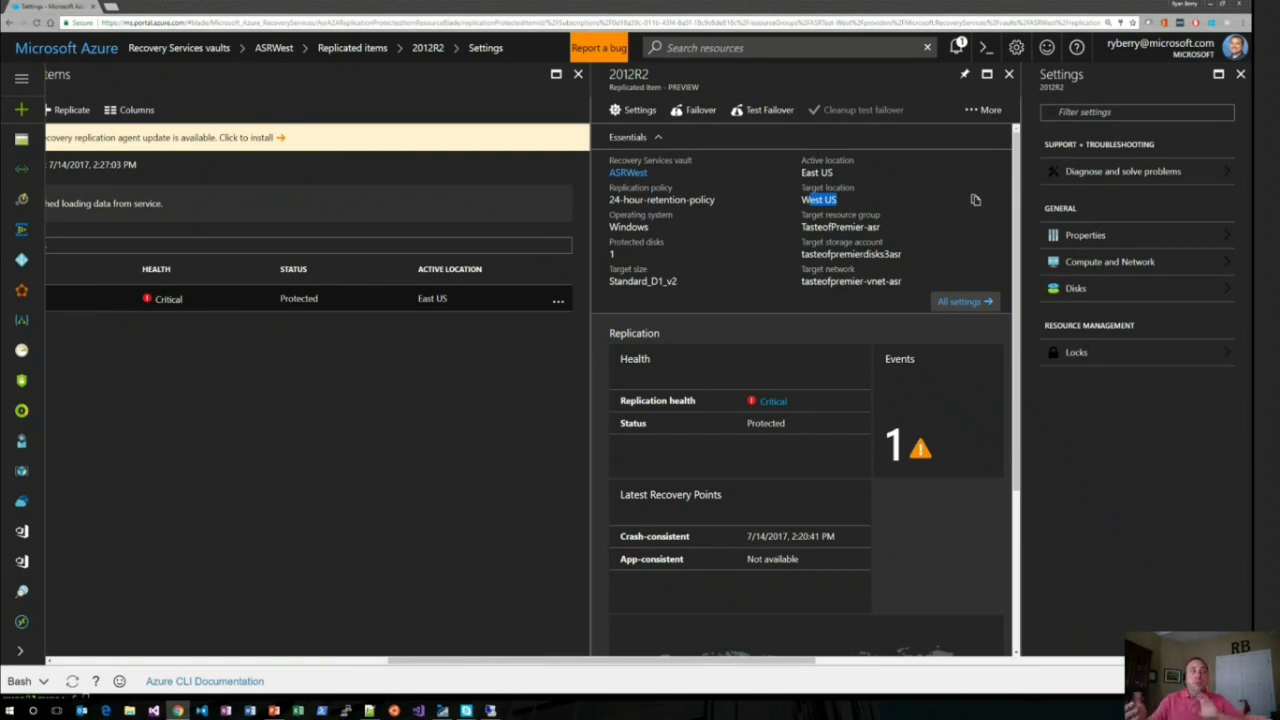
{"action": "left_click", "coordinate": [975, 200]}
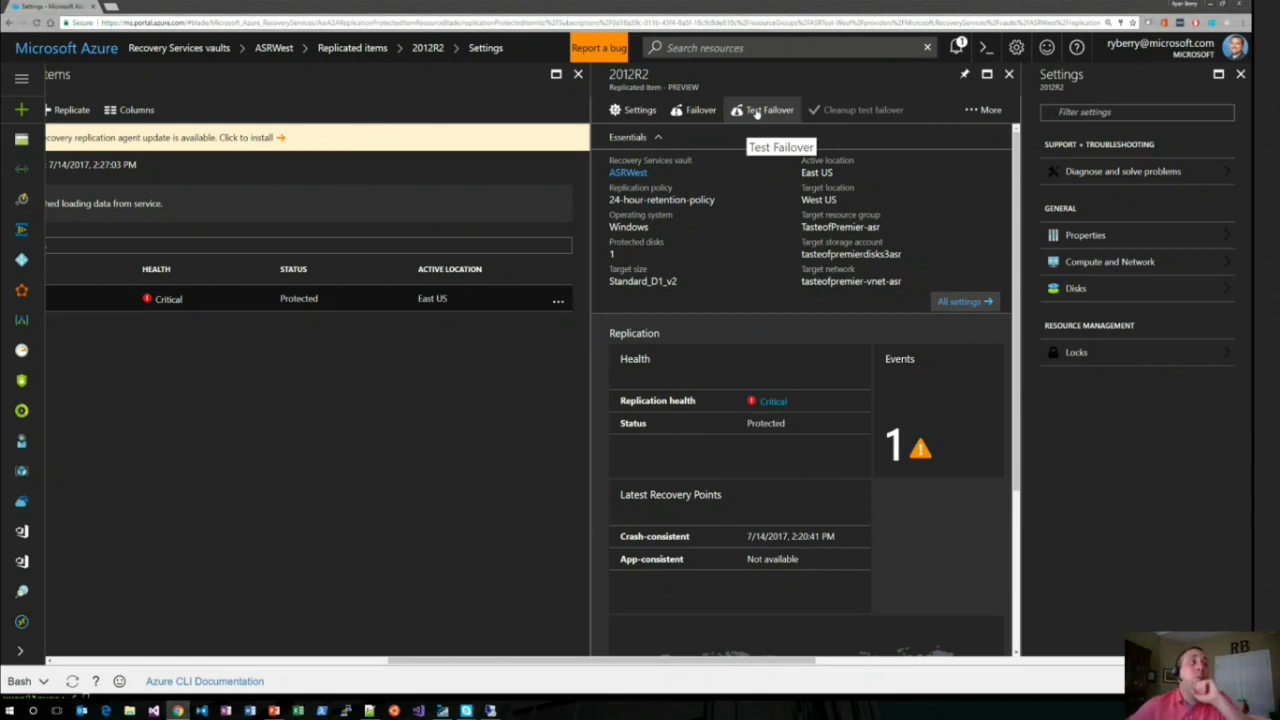
Step: Set up a 2012R2 test failover, East US to West US, using the latest processed recovery point
{"action": "left_click", "coordinate": [756, 113]}
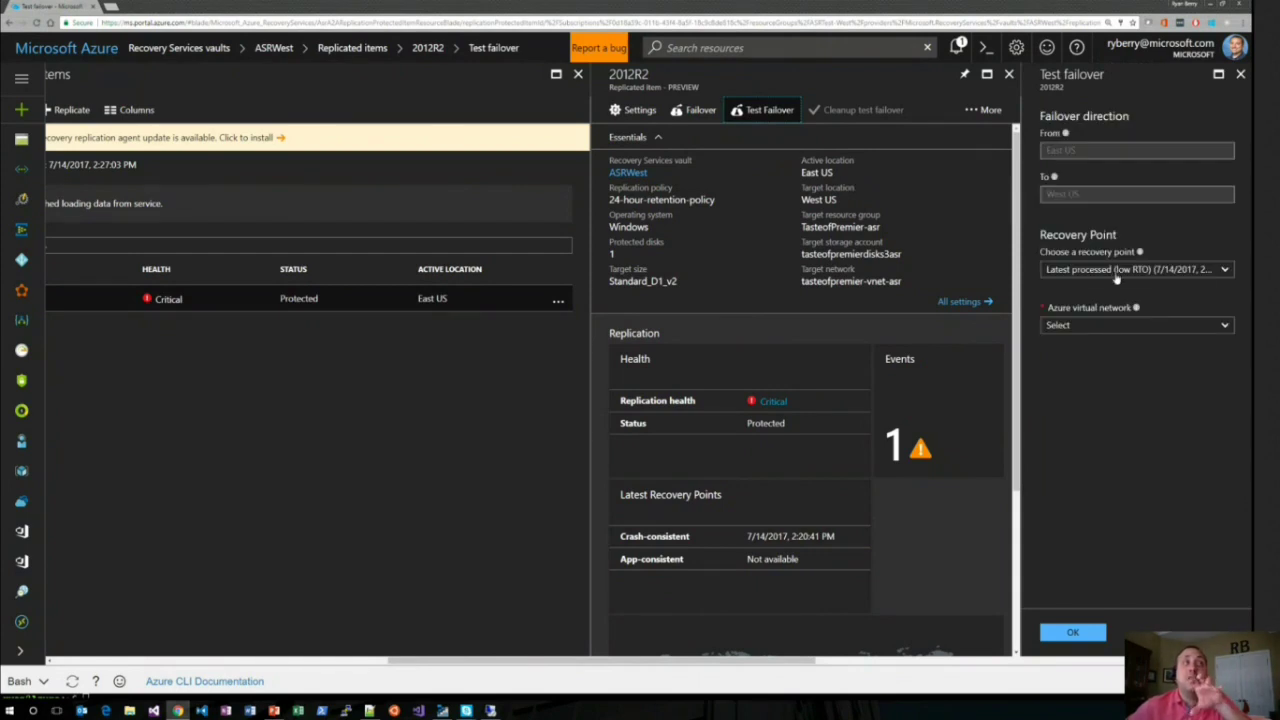
{"action": "left_click", "coordinate": [1119, 330]}
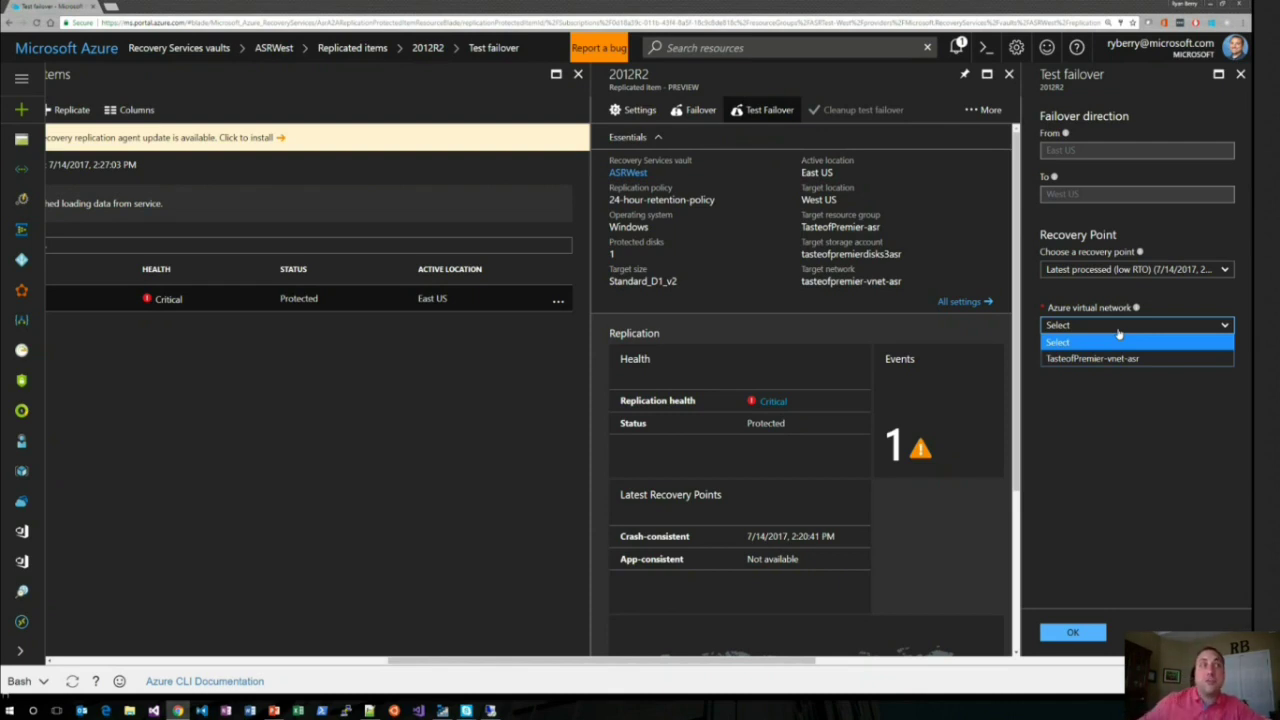
{"action": "left_click", "coordinate": [1133, 271]}
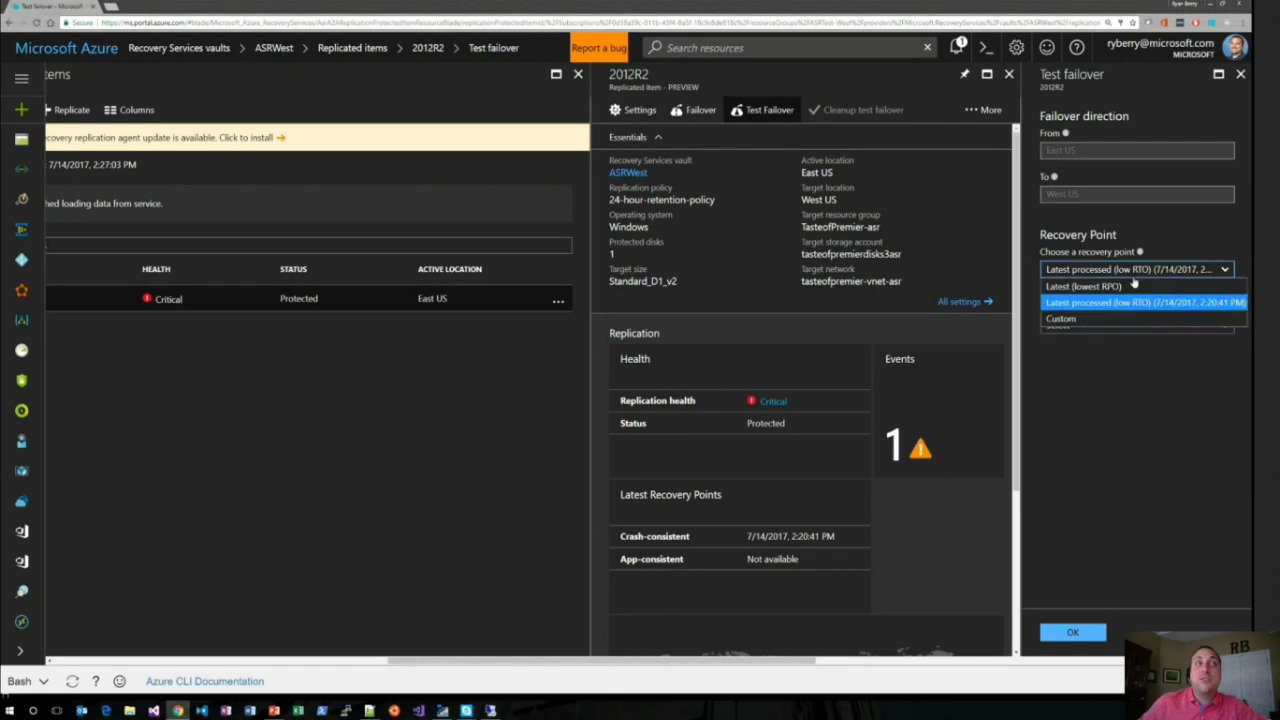
{"action": "left_click", "coordinate": [1128, 303]}
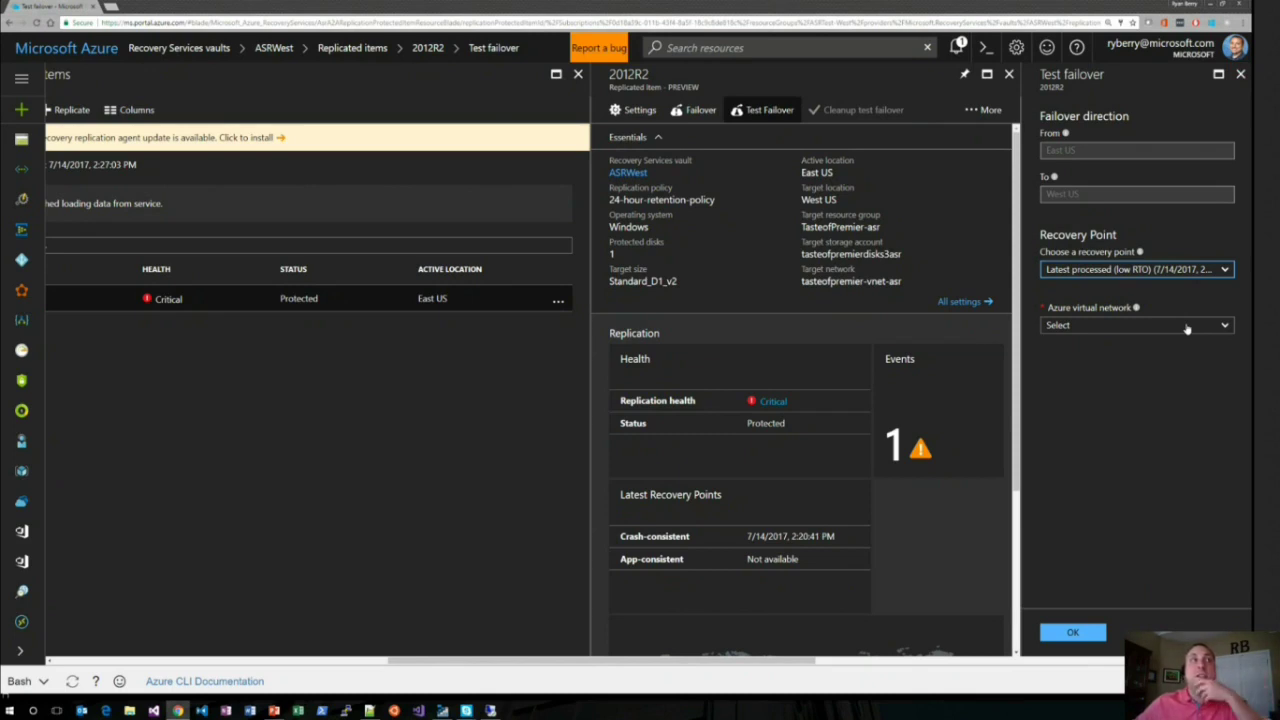
Step: Close the test failover blades and open the RyBerryFail plan from the vault's recovery plans
{"action": "left_click", "coordinate": [1240, 76]}
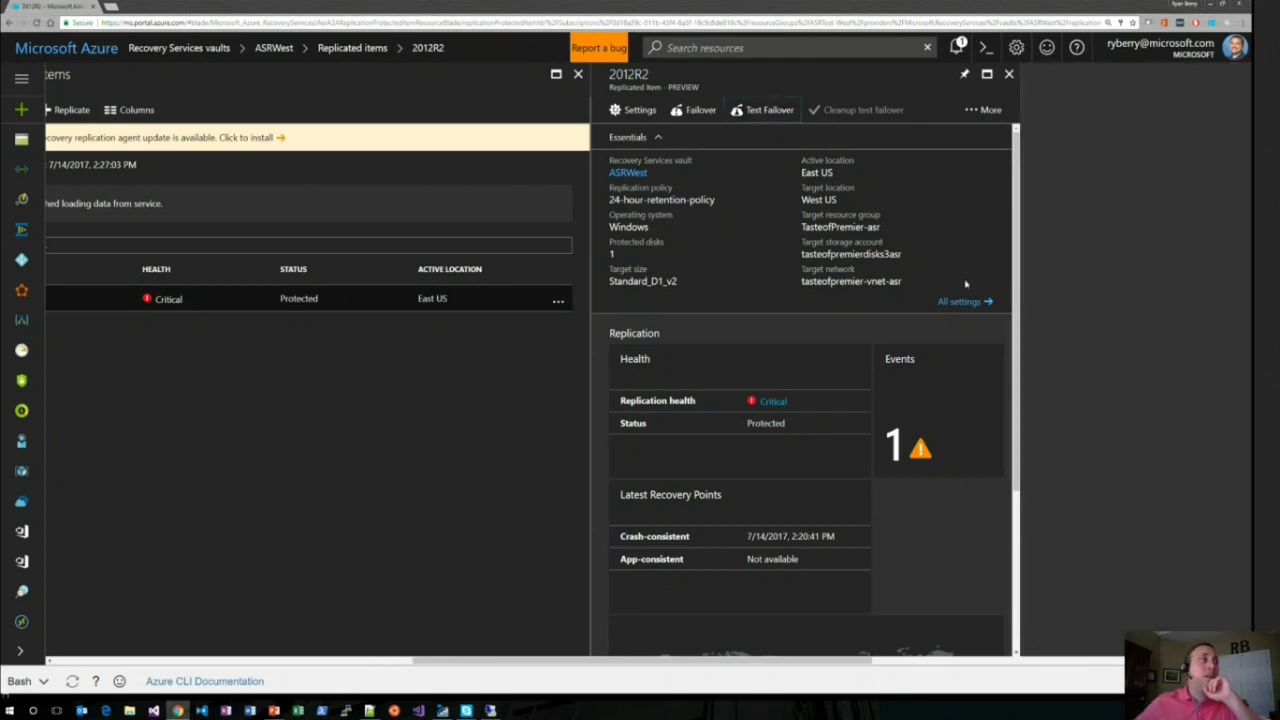
{"action": "left_click", "coordinate": [1008, 75]}
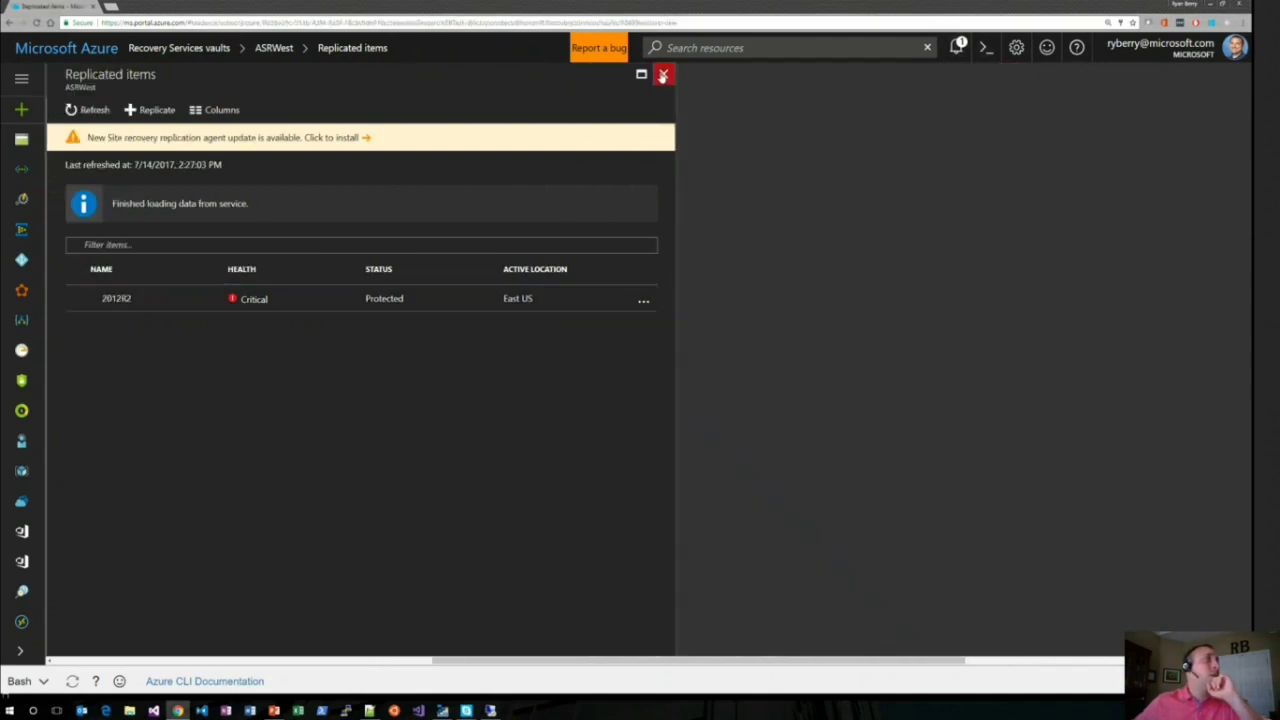
{"action": "left_click", "coordinate": [663, 74]}
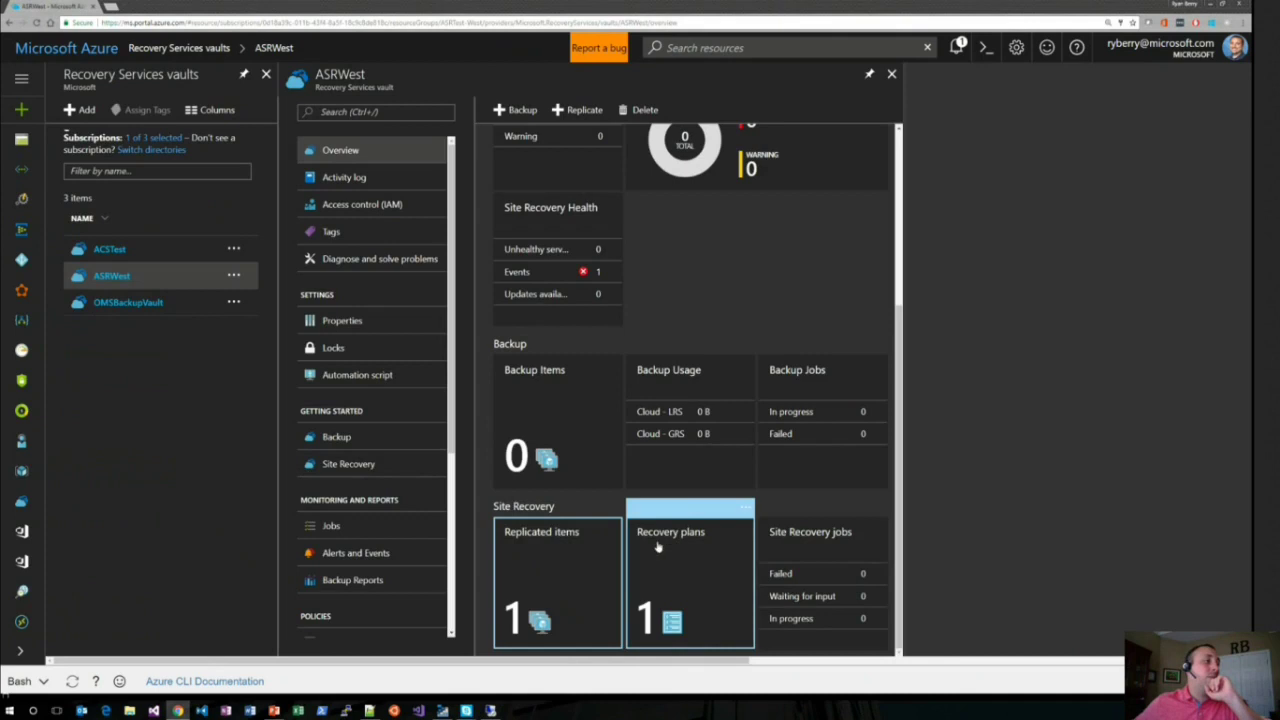
{"action": "left_click", "coordinate": [679, 554]}
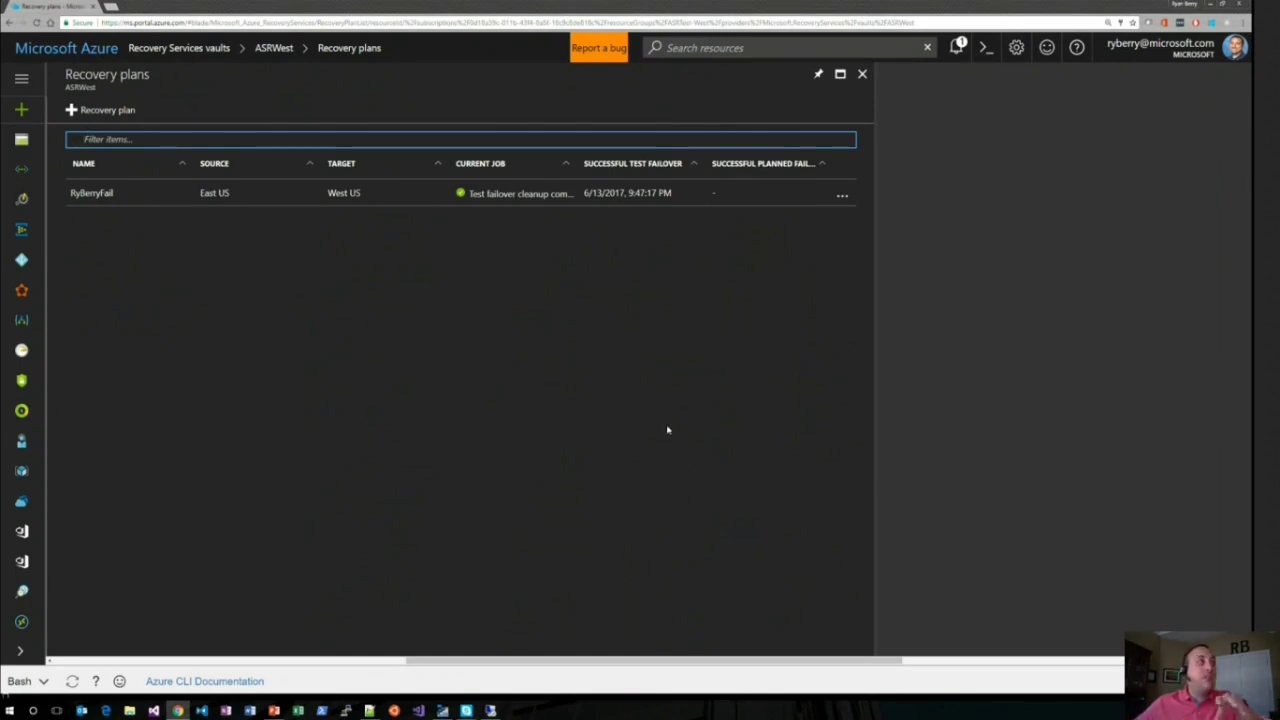
{"action": "left_click", "coordinate": [788, 197]}
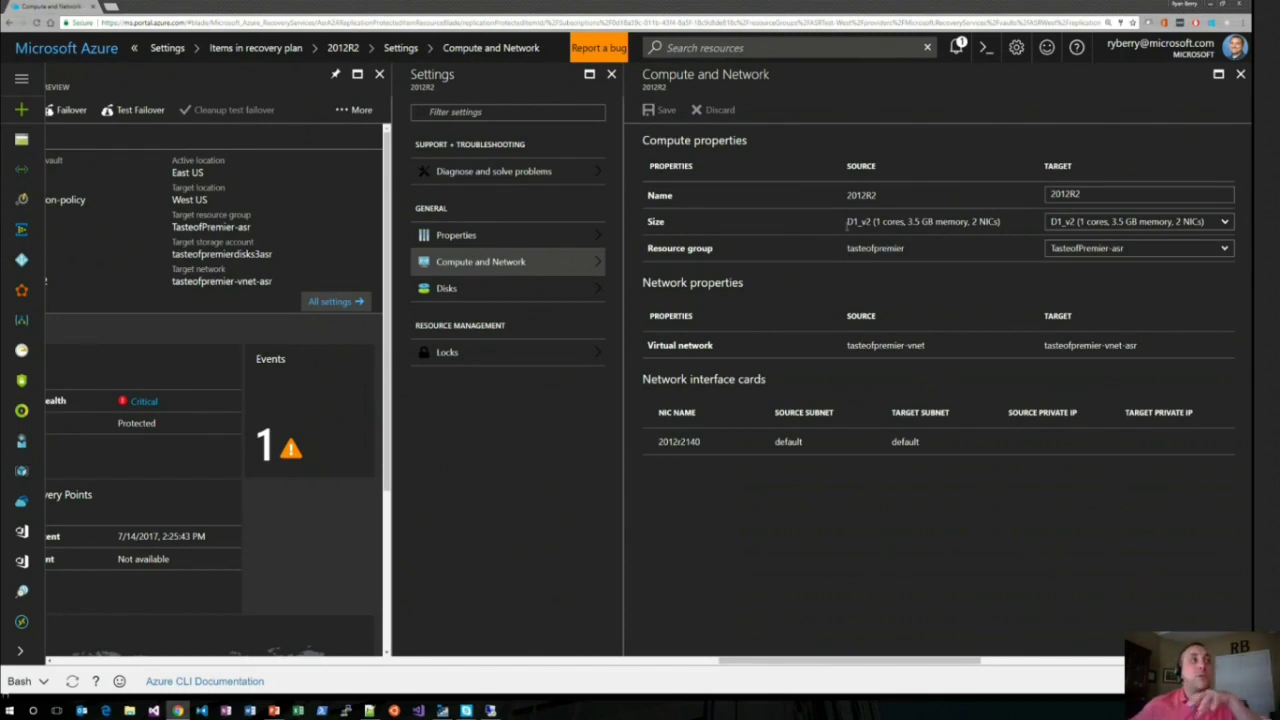
Step: Review 2012R2's D1_v2 target size and tasteofpremier-vnet-asr network without changes, then close both blades
{"action": "left_click_drag", "start_coordinate": [847, 221], "coordinate": [884, 222]}
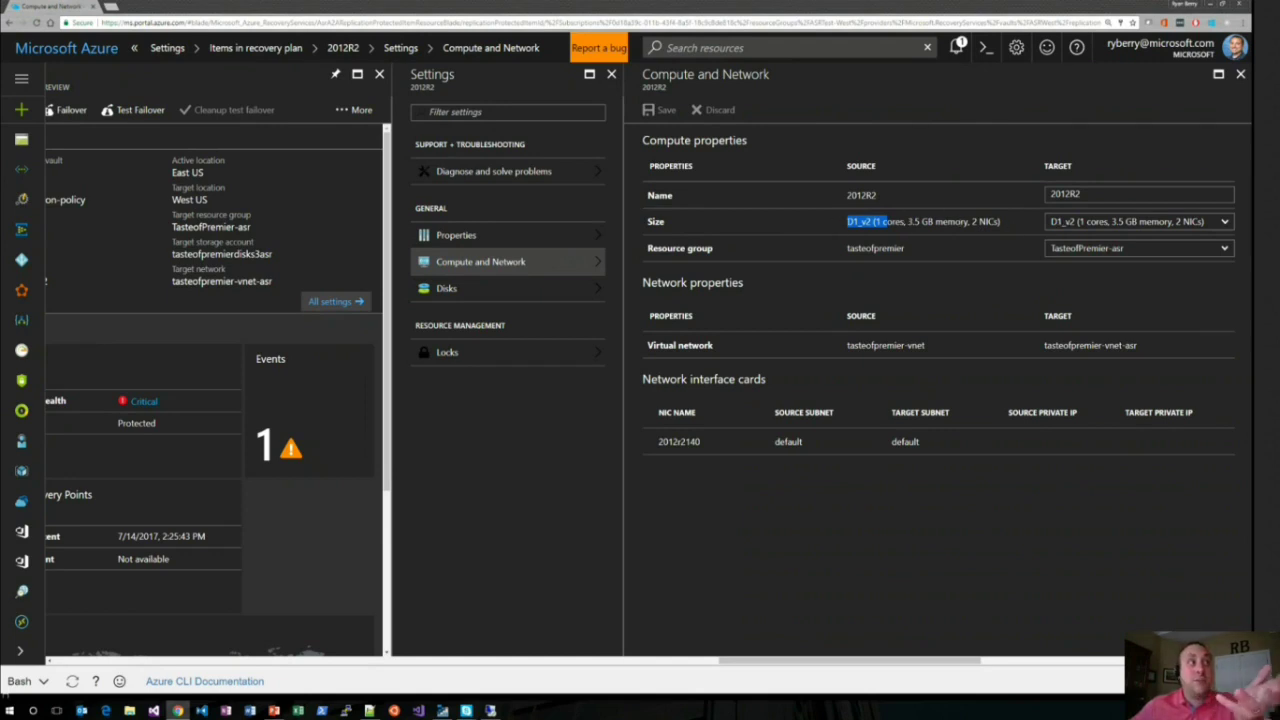
{"action": "left_click", "coordinate": [1076, 225]}
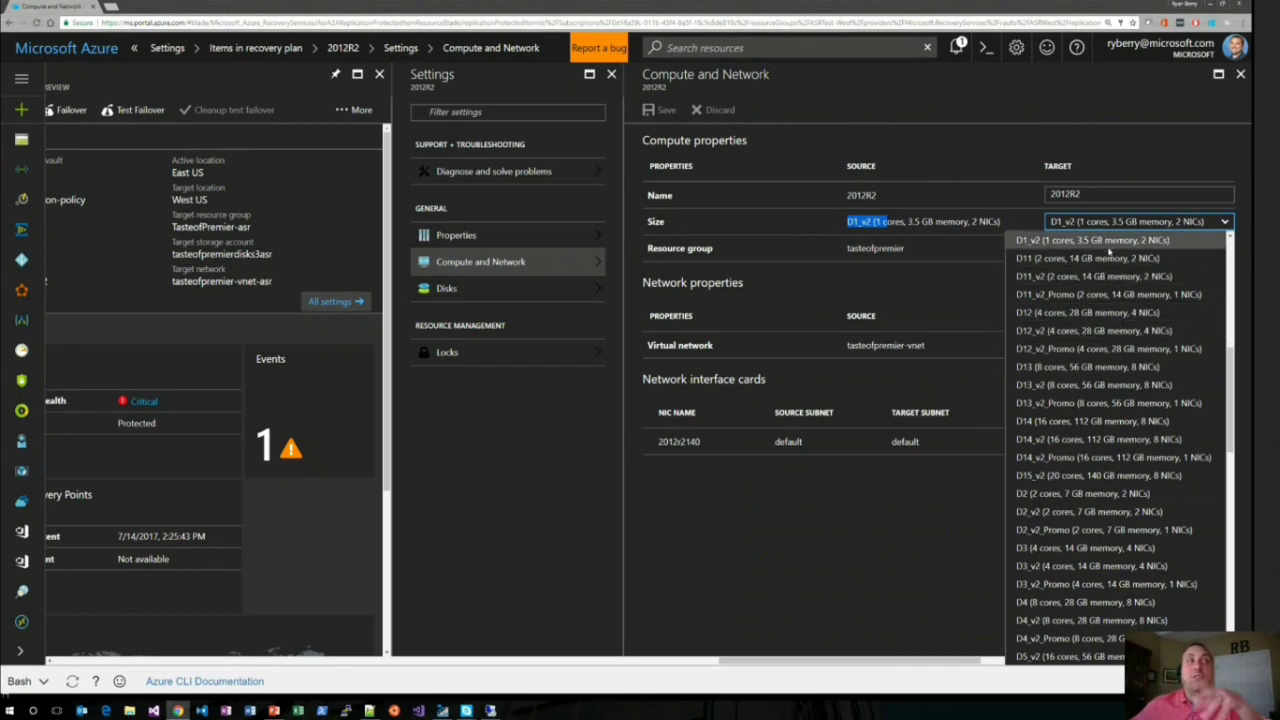
{"action": "left_click", "coordinate": [937, 277]}
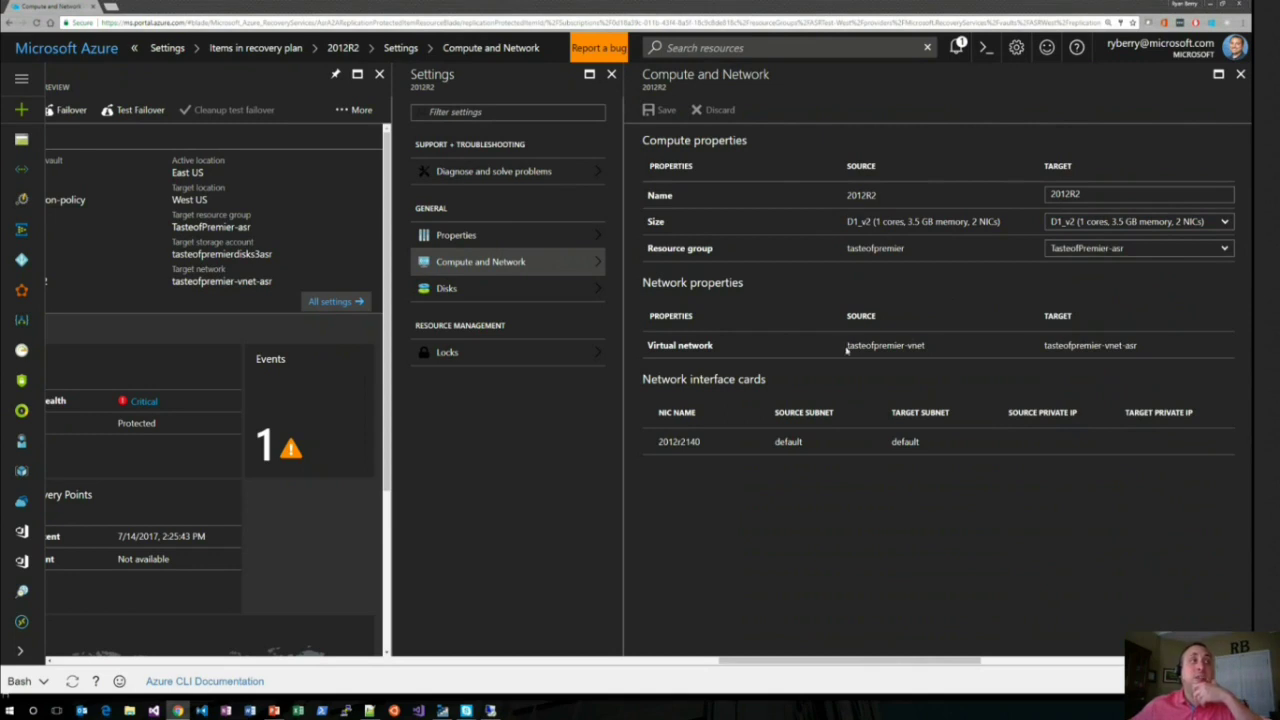
{"action": "left_click_drag", "start_coordinate": [846, 345], "coordinate": [928, 343]}
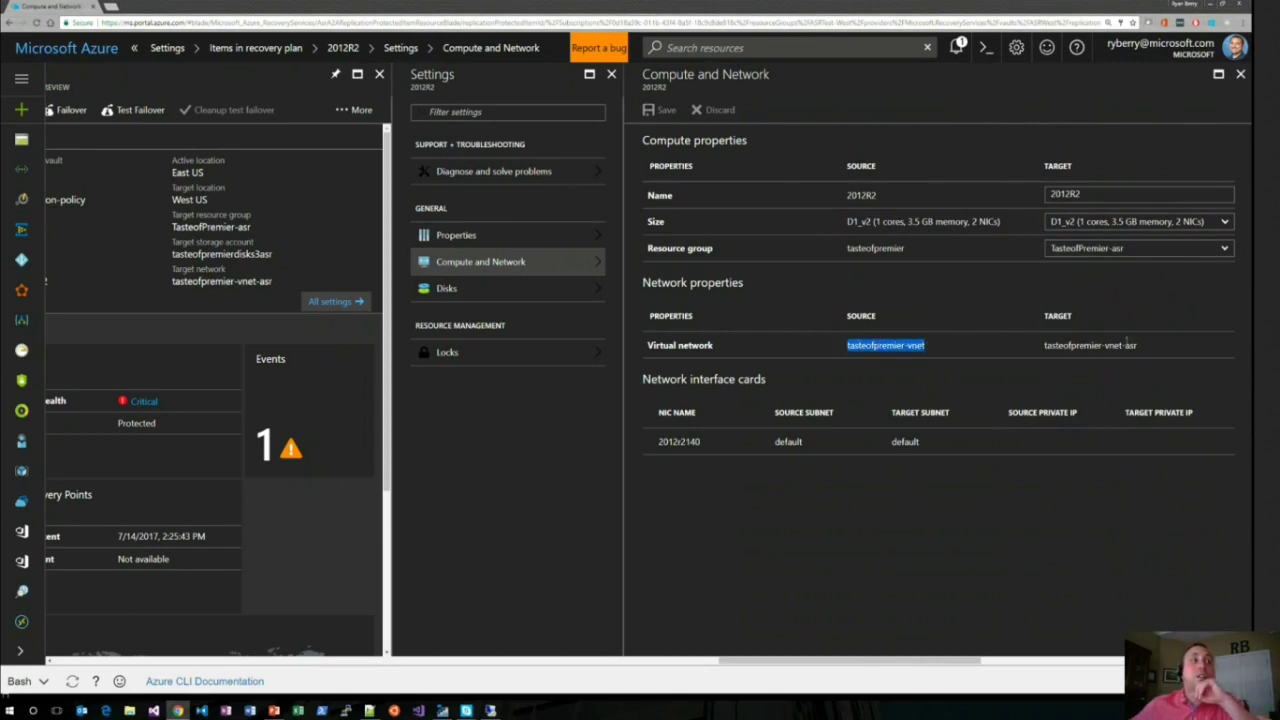
{"action": "left_click", "coordinate": [1138, 346]}
{"action": "left_click_drag", "start_coordinate": [1138, 346], "coordinate": [1043, 346]}
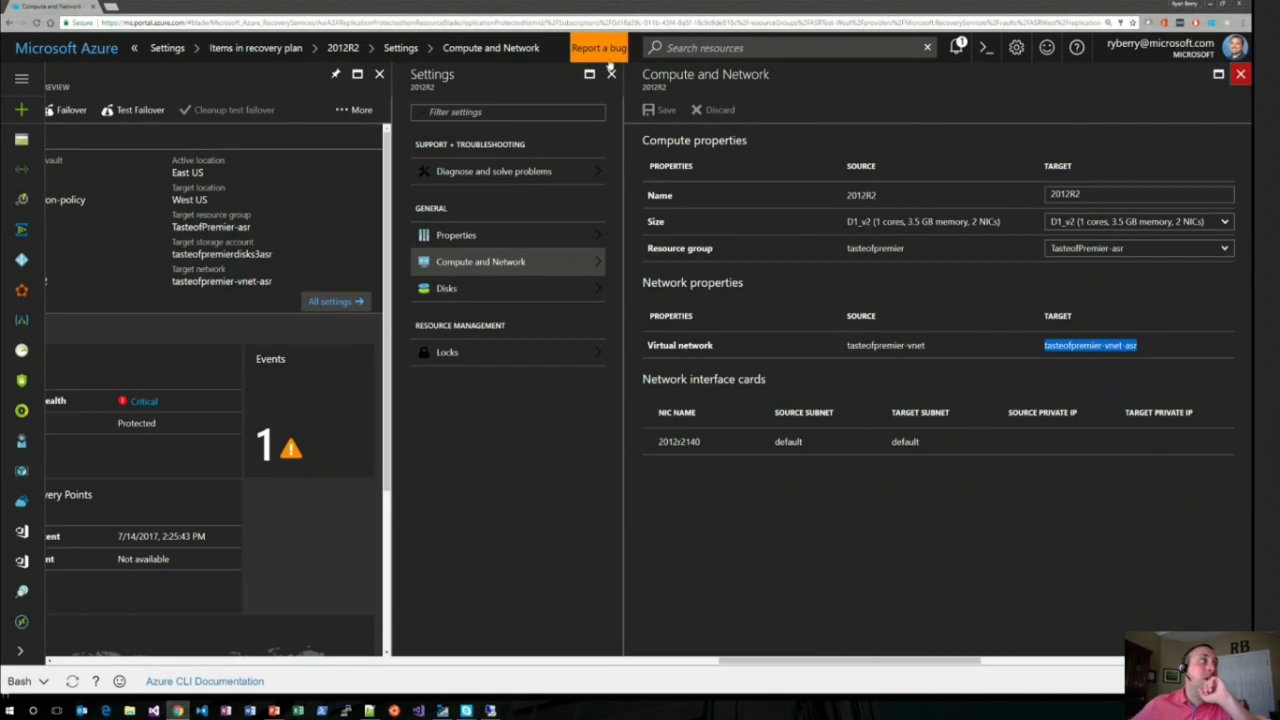
{"action": "left_click", "coordinate": [1240, 75]}
{"action": "left_click", "coordinate": [611, 75]}
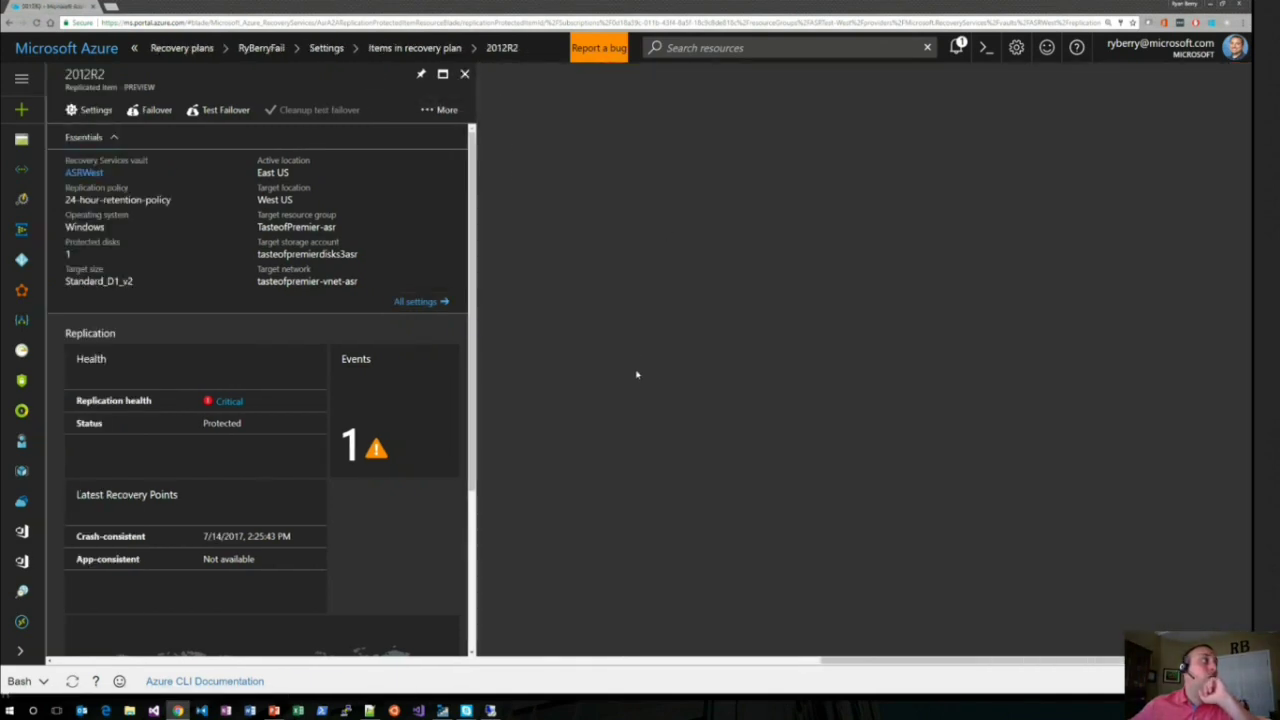
Step: Close the item blades, view the plan's target and source items, and return to recovery plans
{"action": "left_click", "coordinate": [464, 74]}
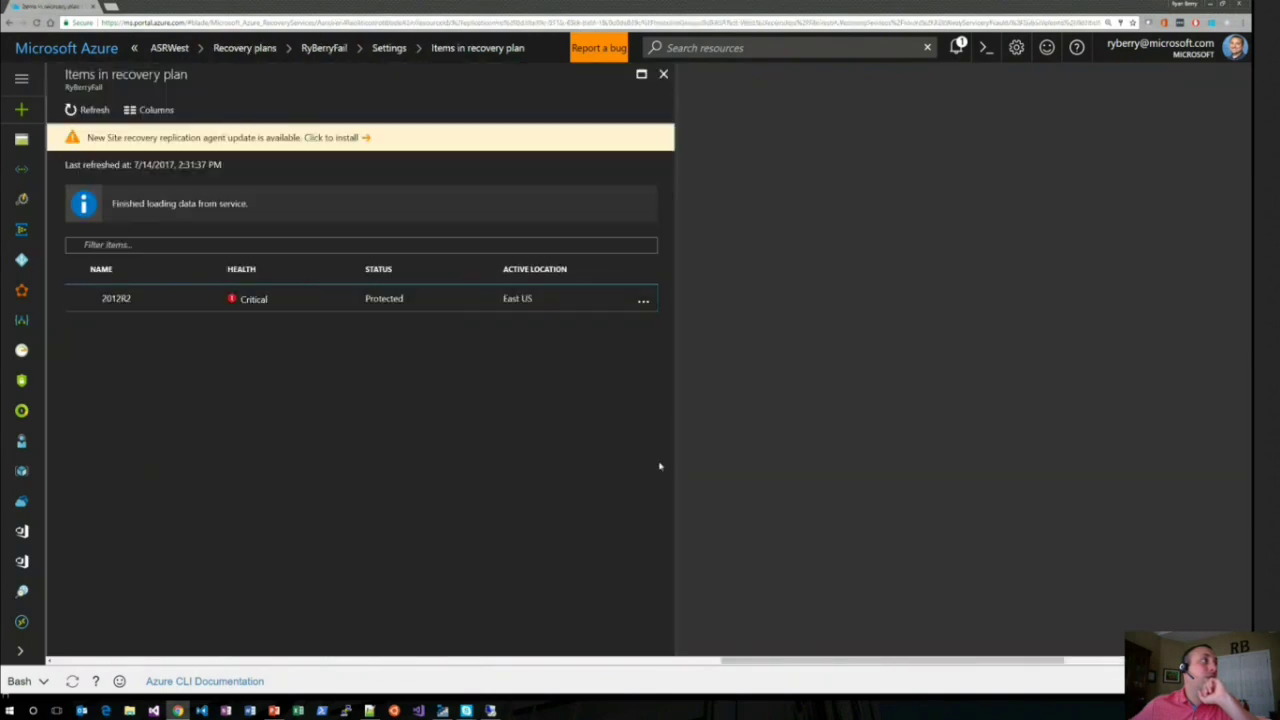
{"action": "left_click", "coordinate": [663, 74]}
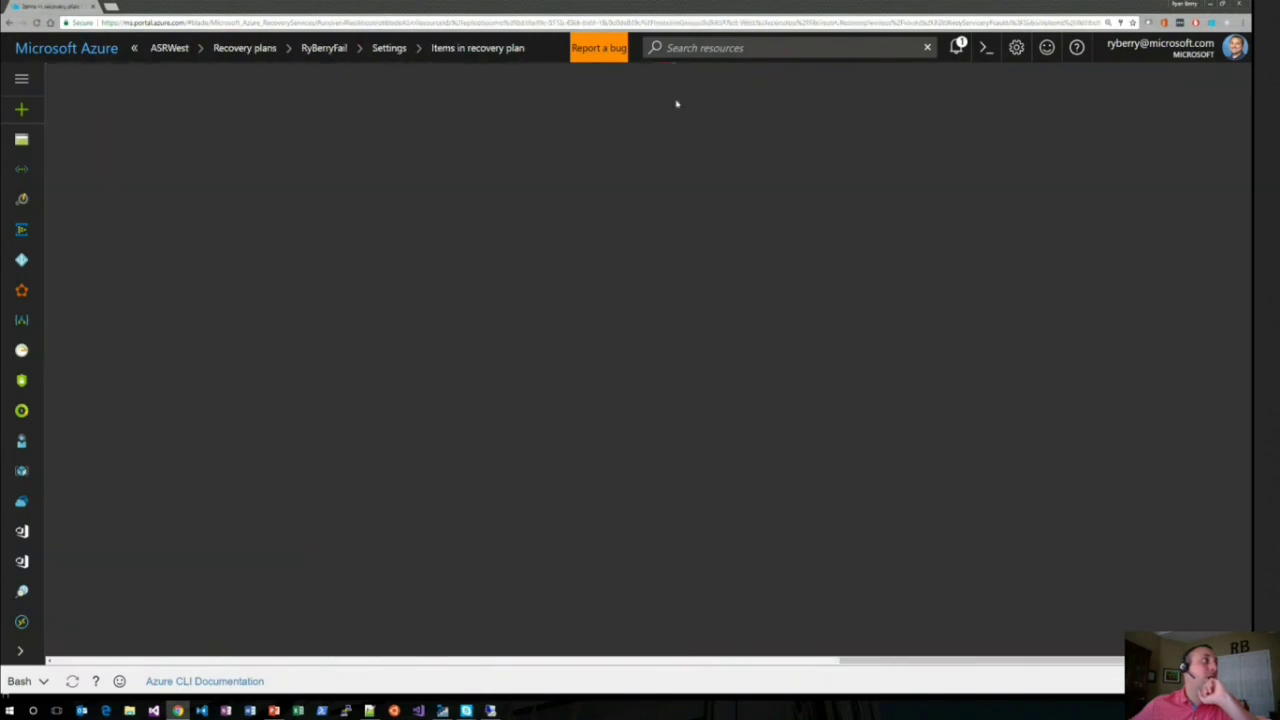
{"action": "left_click", "coordinate": [266, 74]}
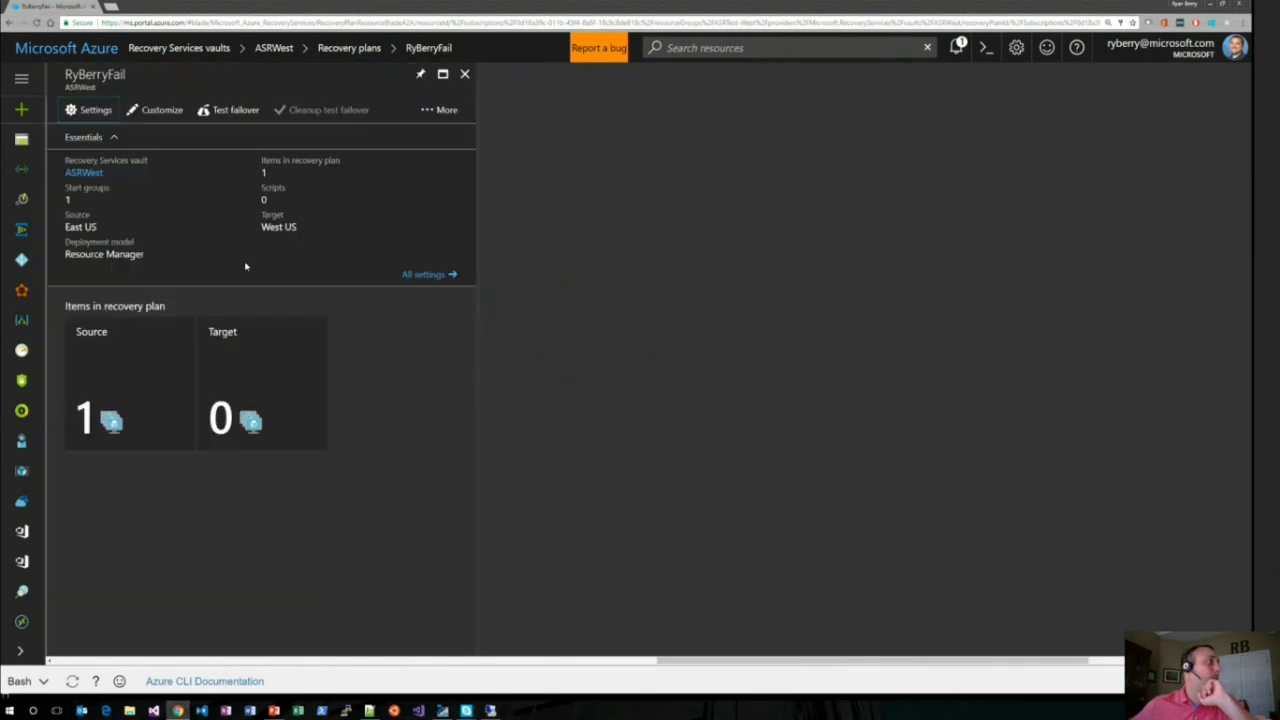
{"action": "left_click", "coordinate": [312, 344]}
{"action": "left_click", "coordinate": [137, 401]}
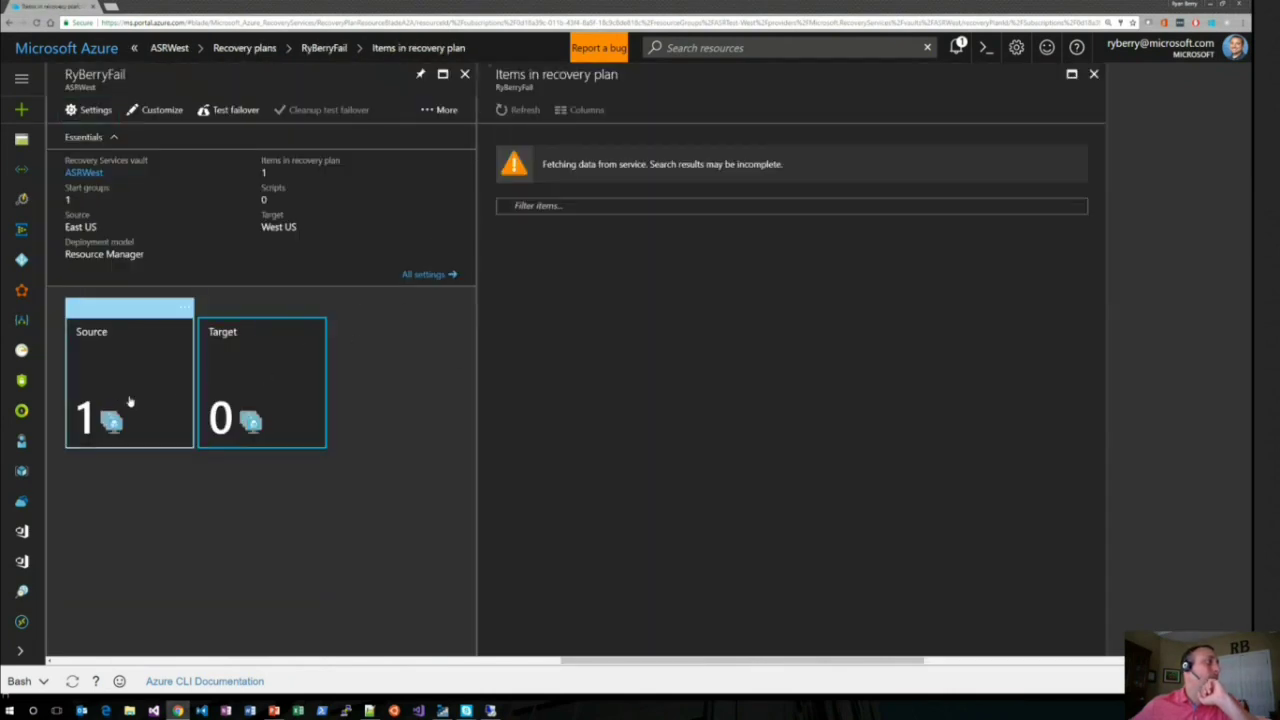
{"action": "left_click", "coordinate": [465, 76]}
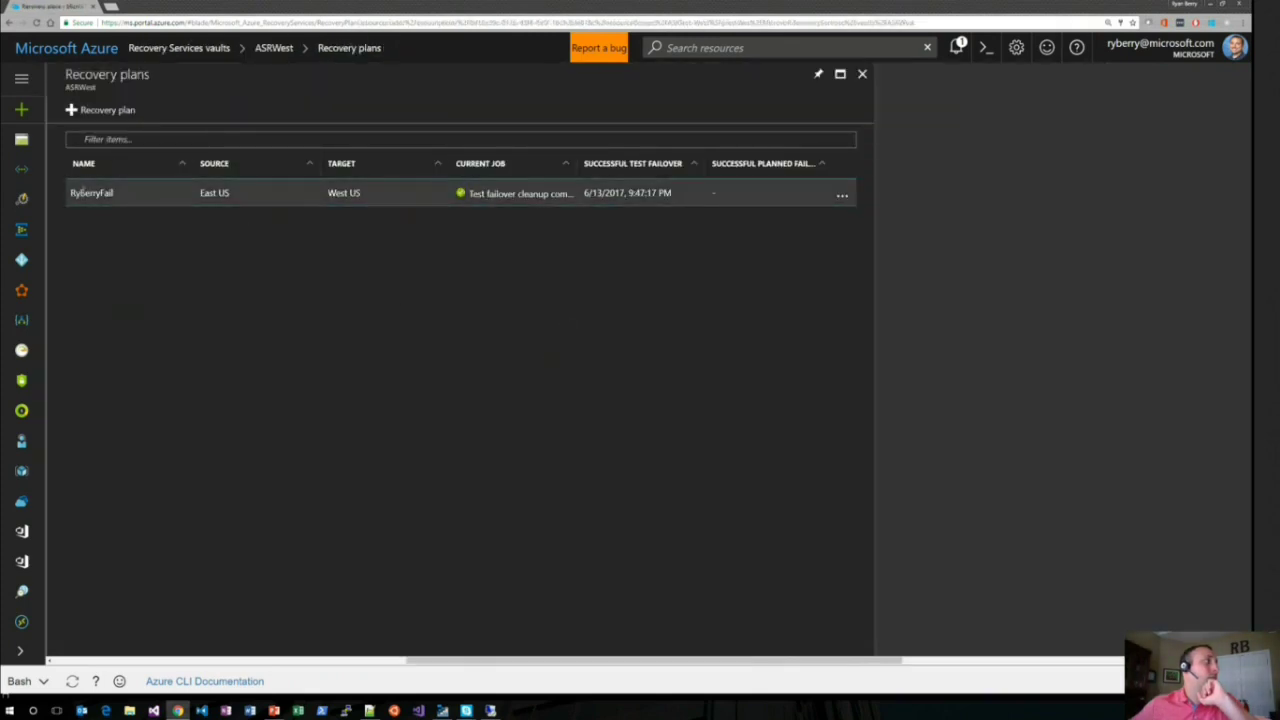
Step: Customize the RyBerryFail plan and expand its All groups failover stage
{"action": "left_click", "coordinate": [840, 198]}
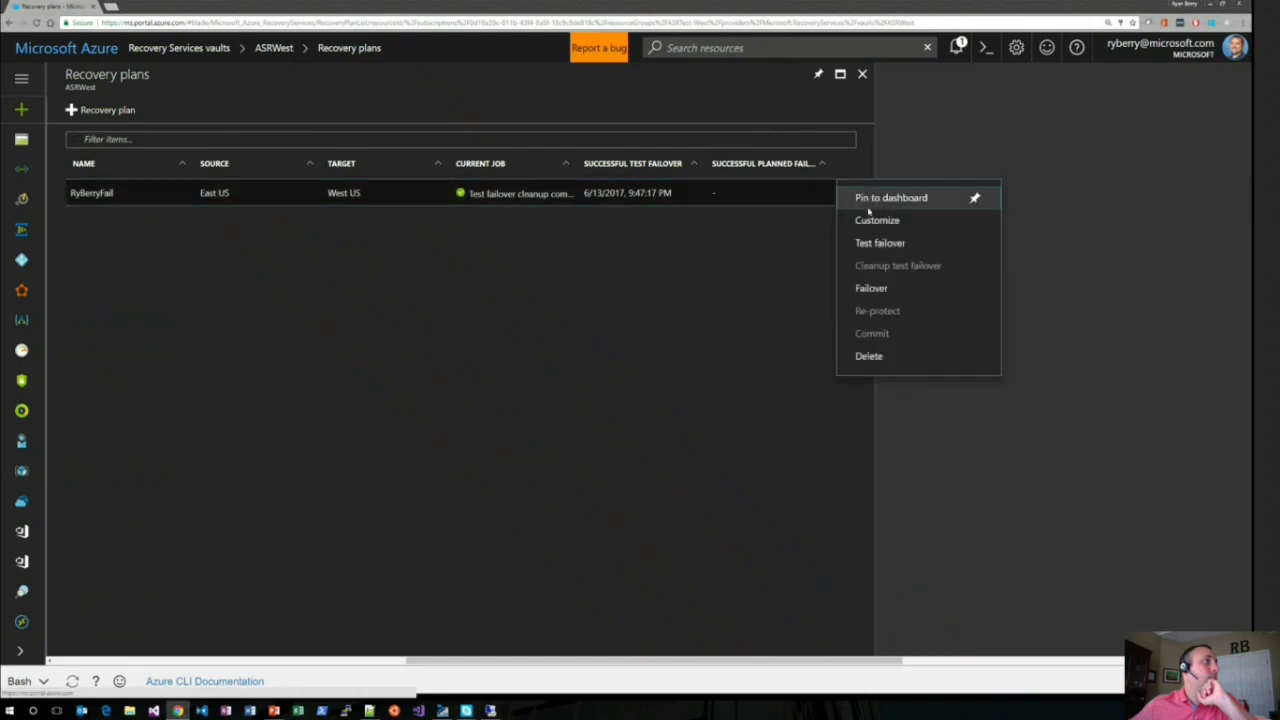
{"action": "left_click", "coordinate": [877, 220]}
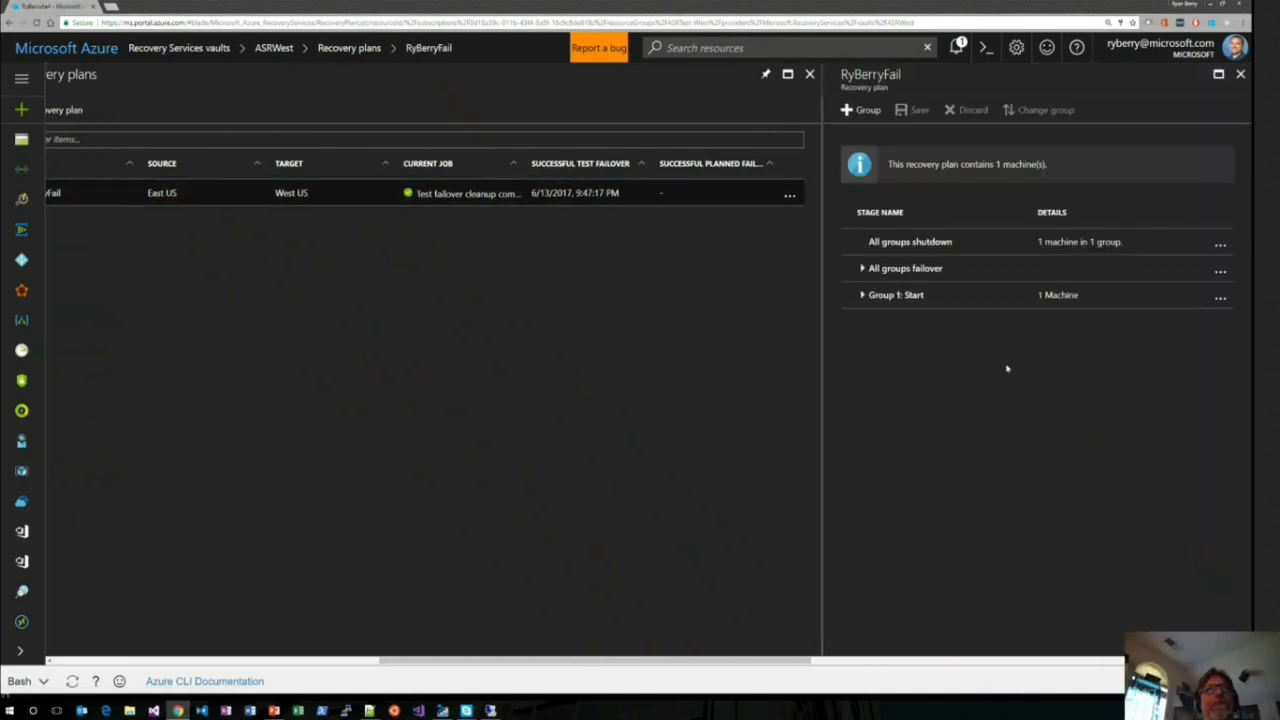
{"action": "left_click", "coordinate": [862, 270]}
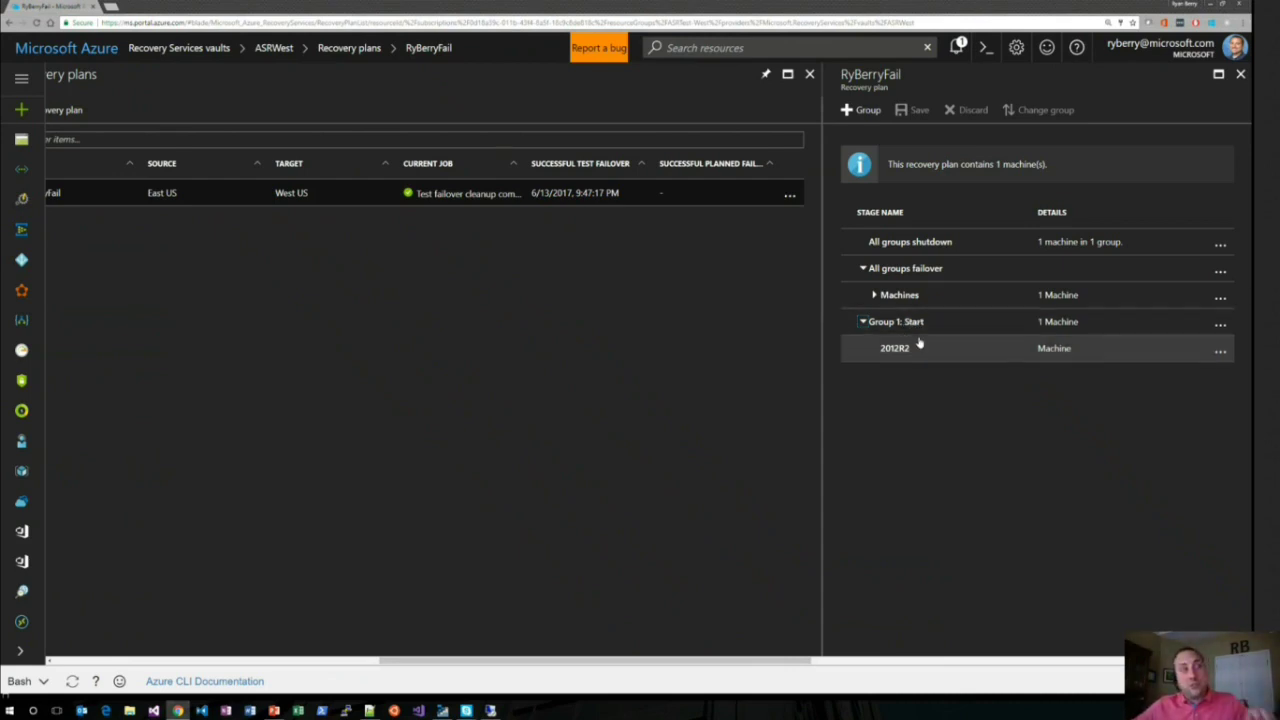
Step: Add a Group 2: Start stage to RyBerryFail, delete it, and close the plan
{"action": "left_click", "coordinate": [856, 111]}
{"action": "left_click", "coordinate": [882, 410]}
{"action": "left_click", "coordinate": [1219, 406]}
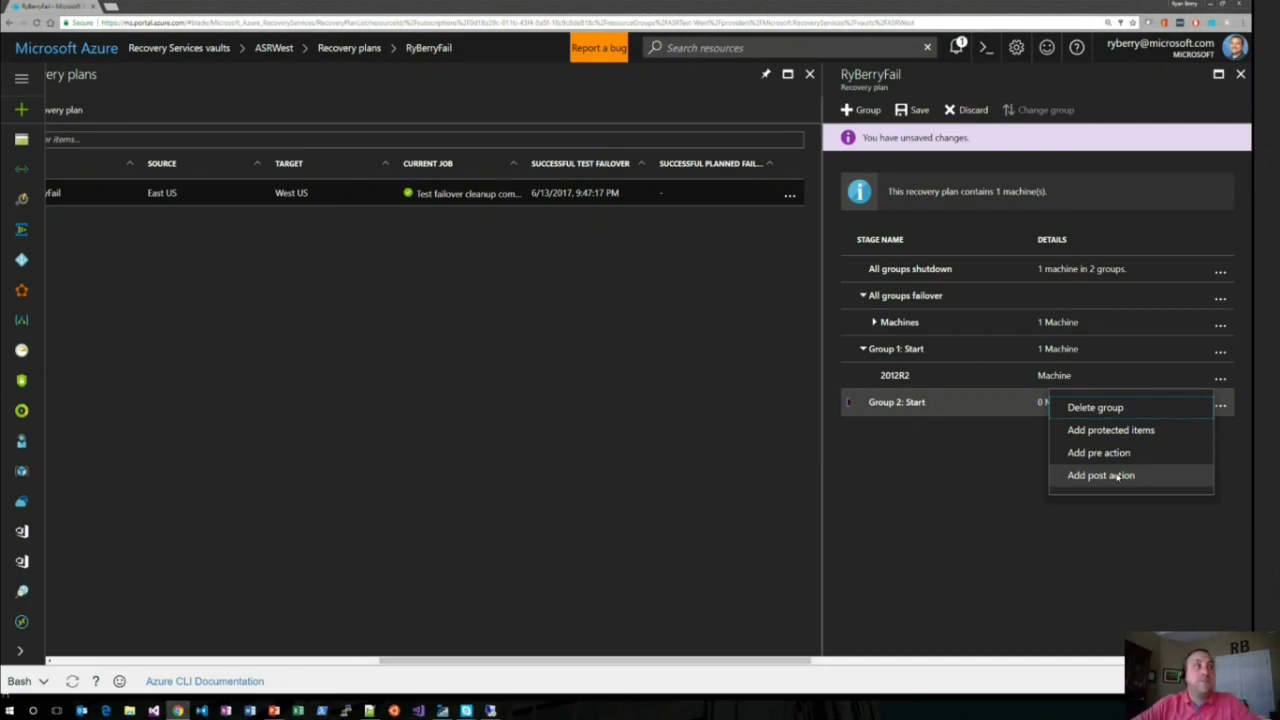
{"action": "left_click", "coordinate": [1110, 407]}
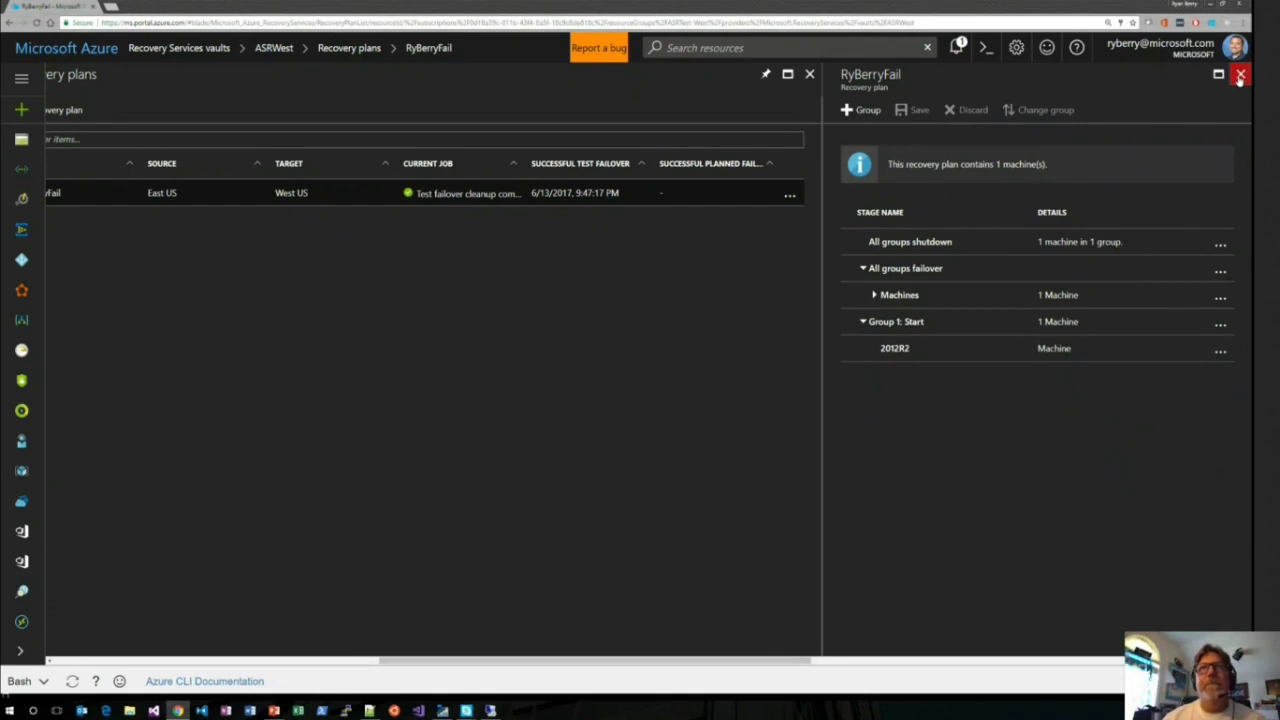
{"action": "left_click", "coordinate": [1240, 75]}
Step: Close the recovery plans and ASRWest vault blades, then open Service Health from the expanded navigation
{"action": "left_click", "coordinate": [862, 74]}
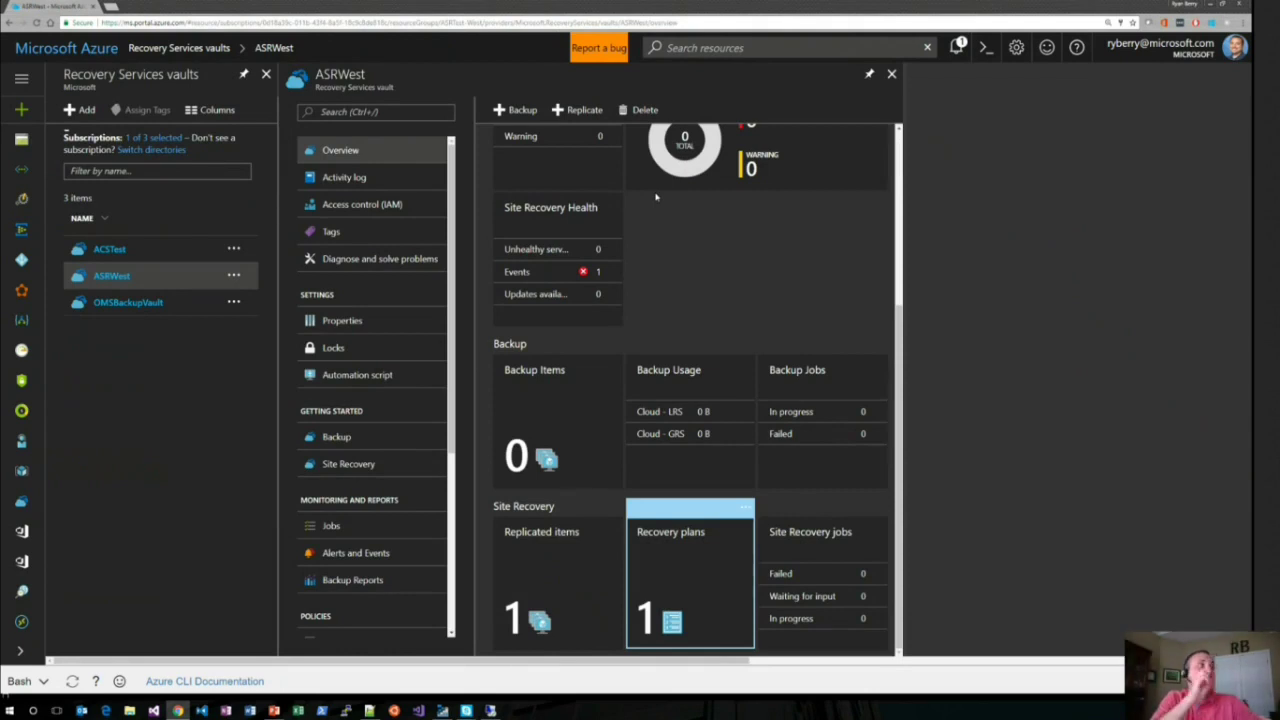
{"action": "left_click", "coordinate": [891, 74]}
{"action": "left_click", "coordinate": [25, 80]}
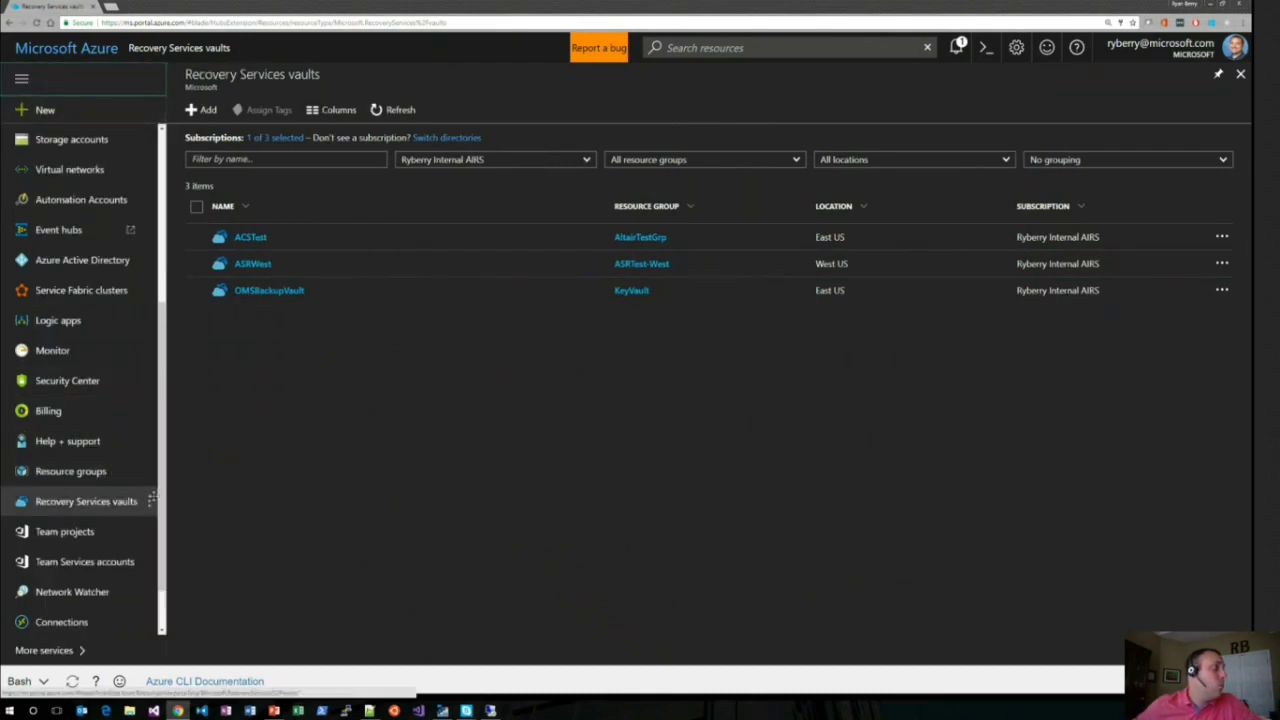
{"action": "scroll", "coordinate": [104, 592], "scroll_direction": "down", "scroll_amount": 2}
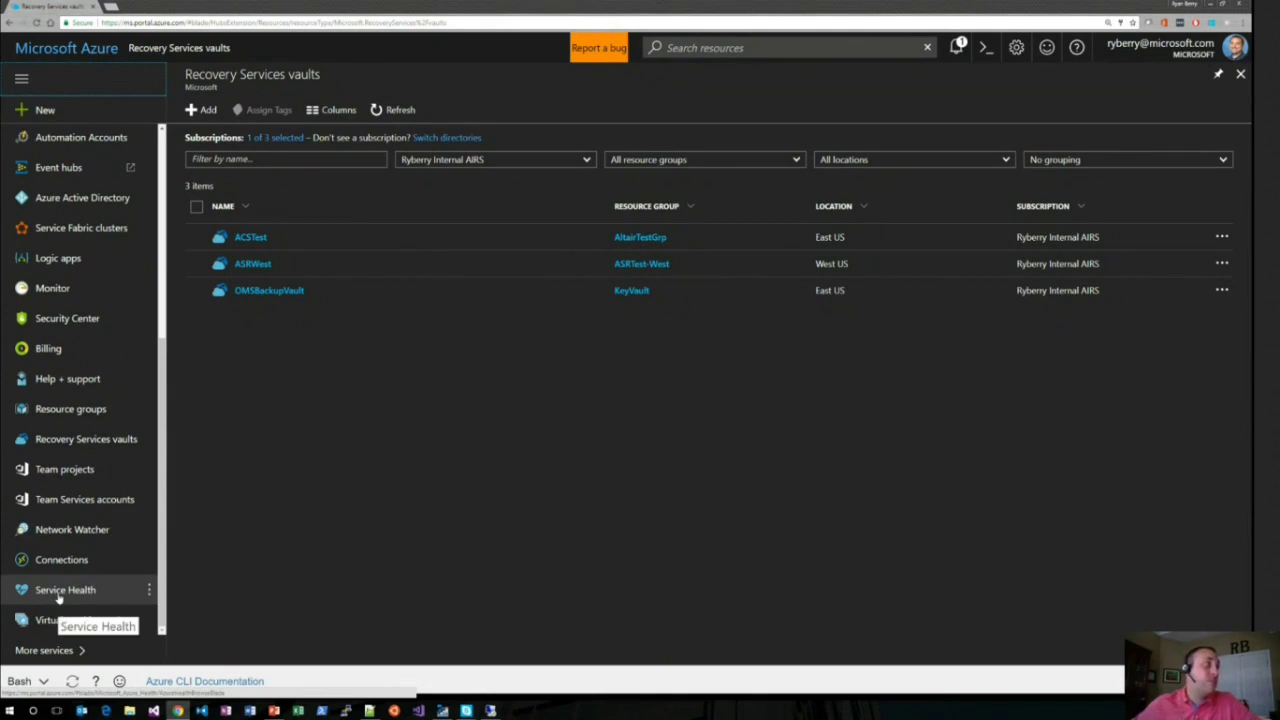
{"action": "left_click", "coordinate": [62, 592]}
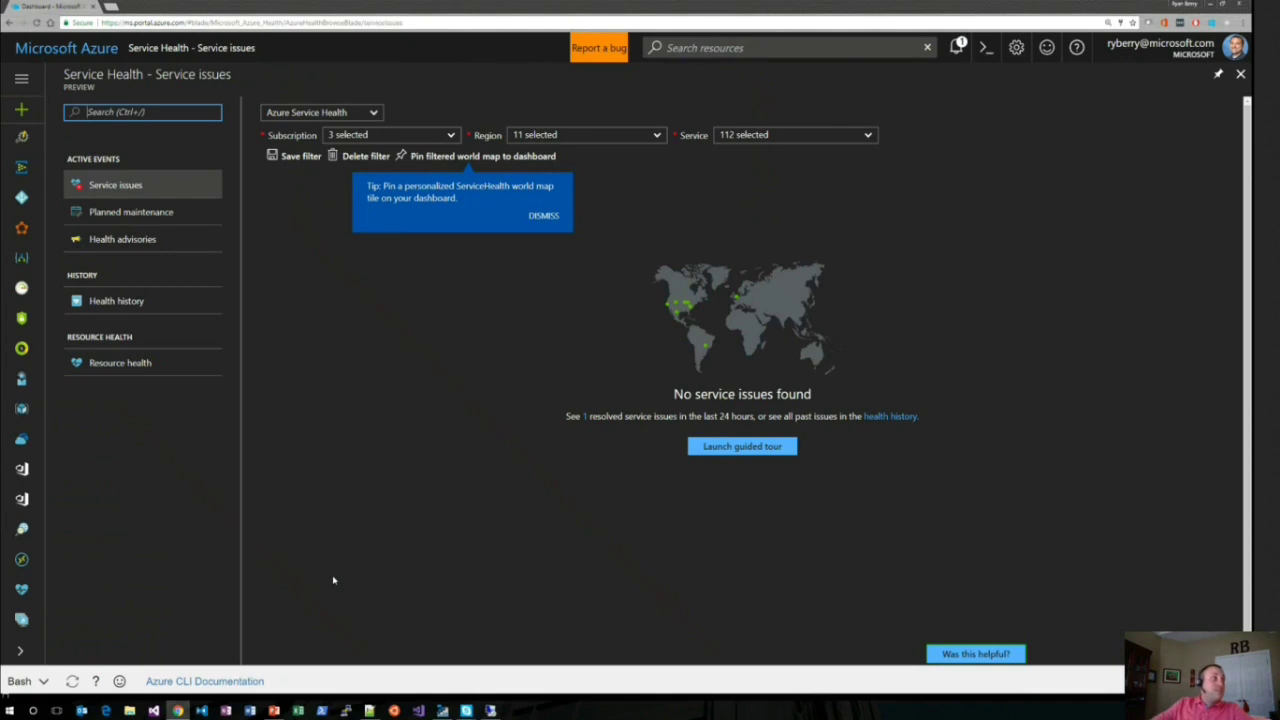
Step: In Health history, read the Visual Studio Team Services authentication issue KVE6-N3G summary, then view Planned maintenance
{"action": "left_click", "coordinate": [147, 305]}
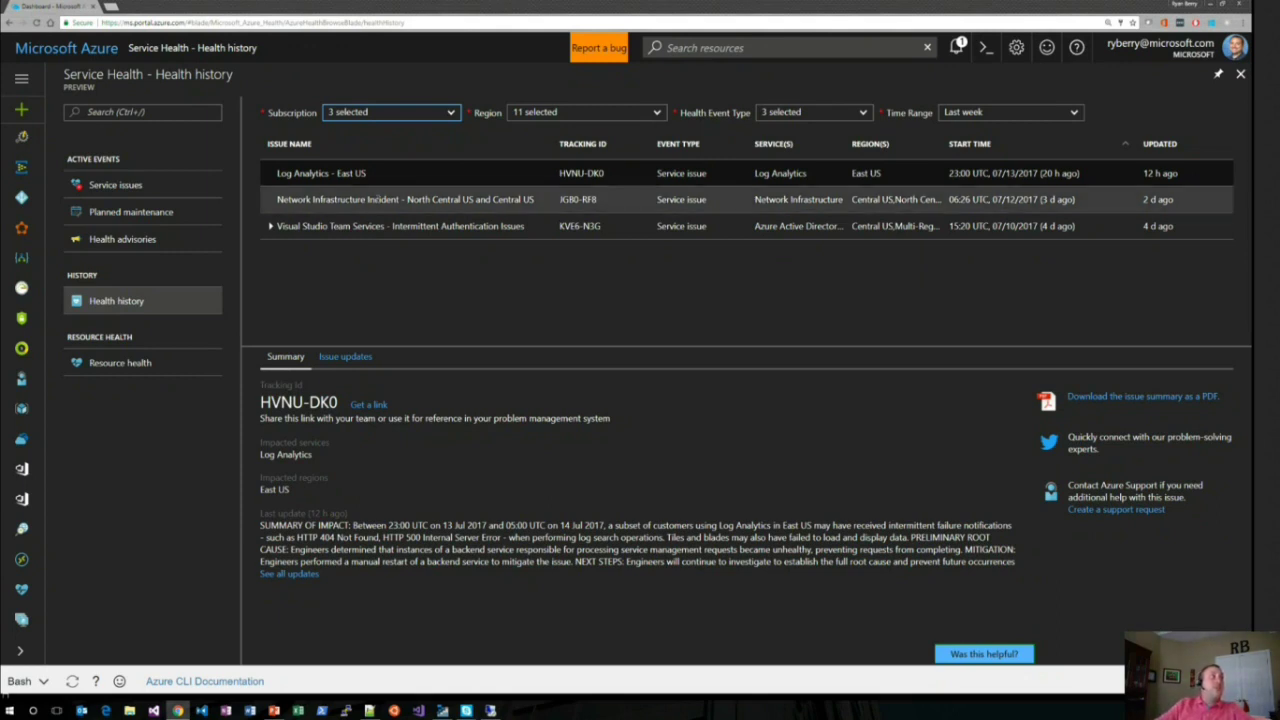
{"action": "left_click", "coordinate": [271, 227]}
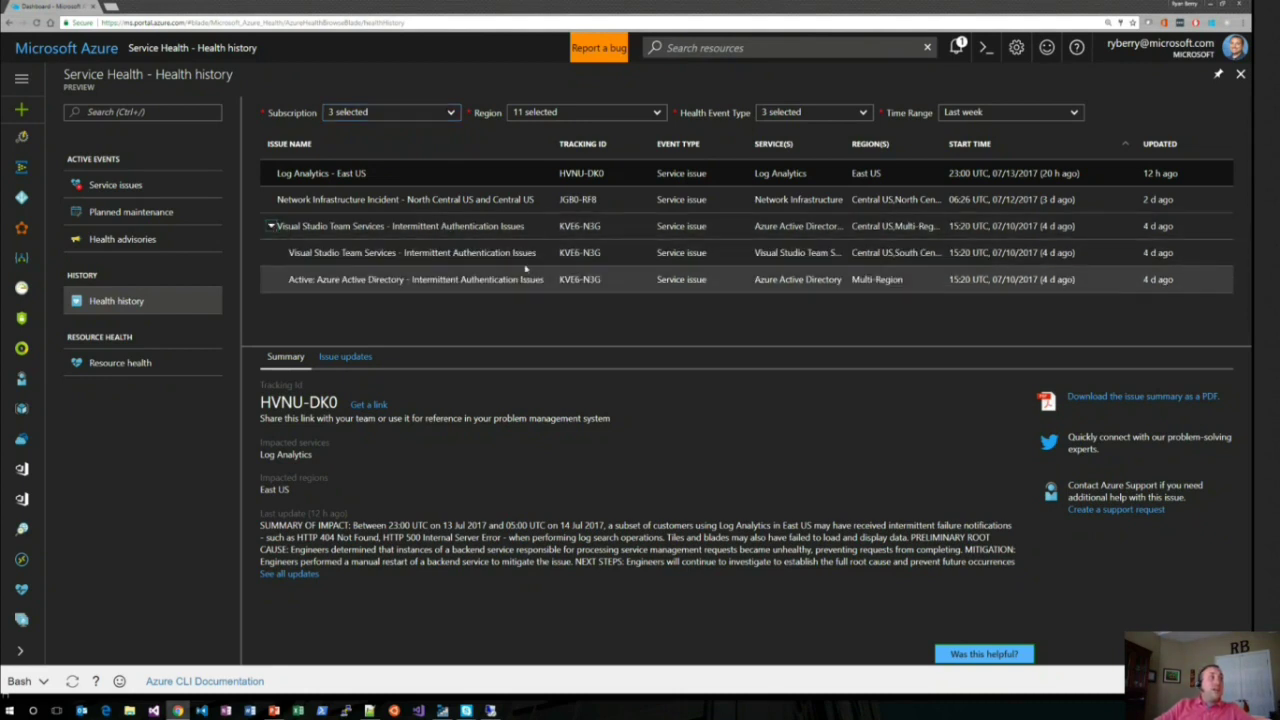
{"action": "left_click", "coordinate": [919, 260]}
{"action": "left_click_drag", "start_coordinate": [260, 525], "coordinate": [708, 594]}
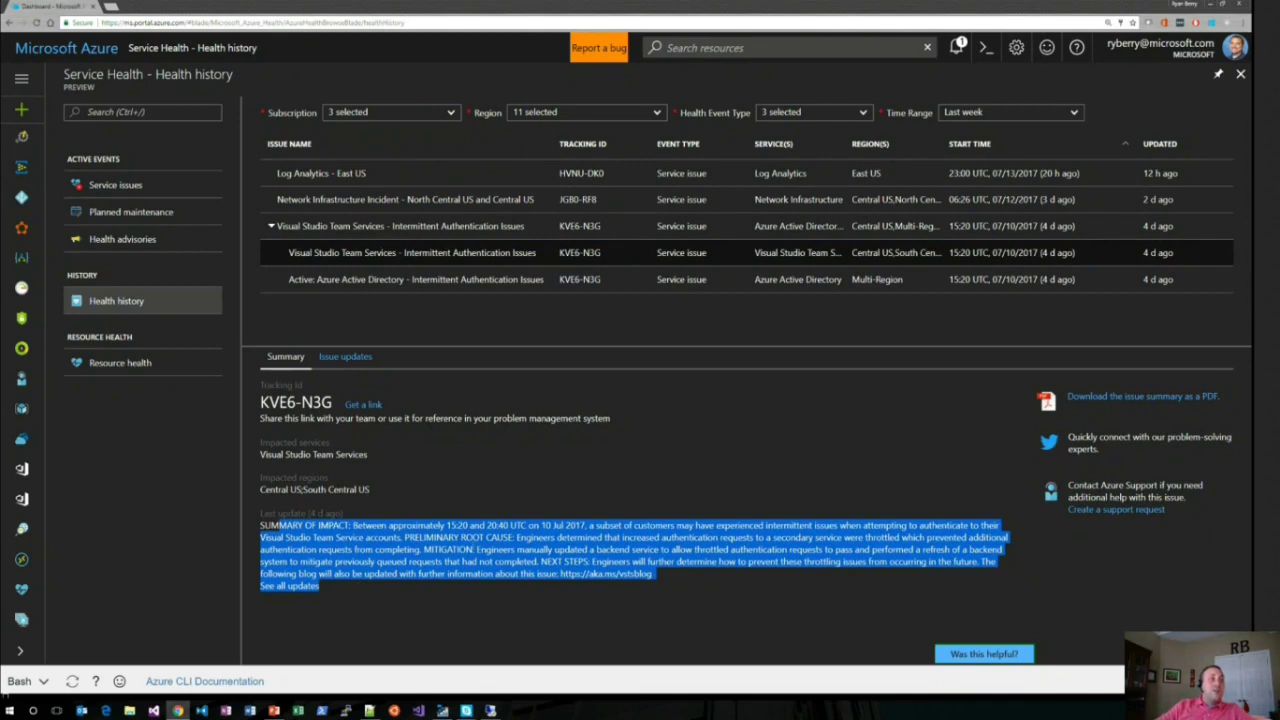
{"action": "left_click", "coordinate": [497, 551]}
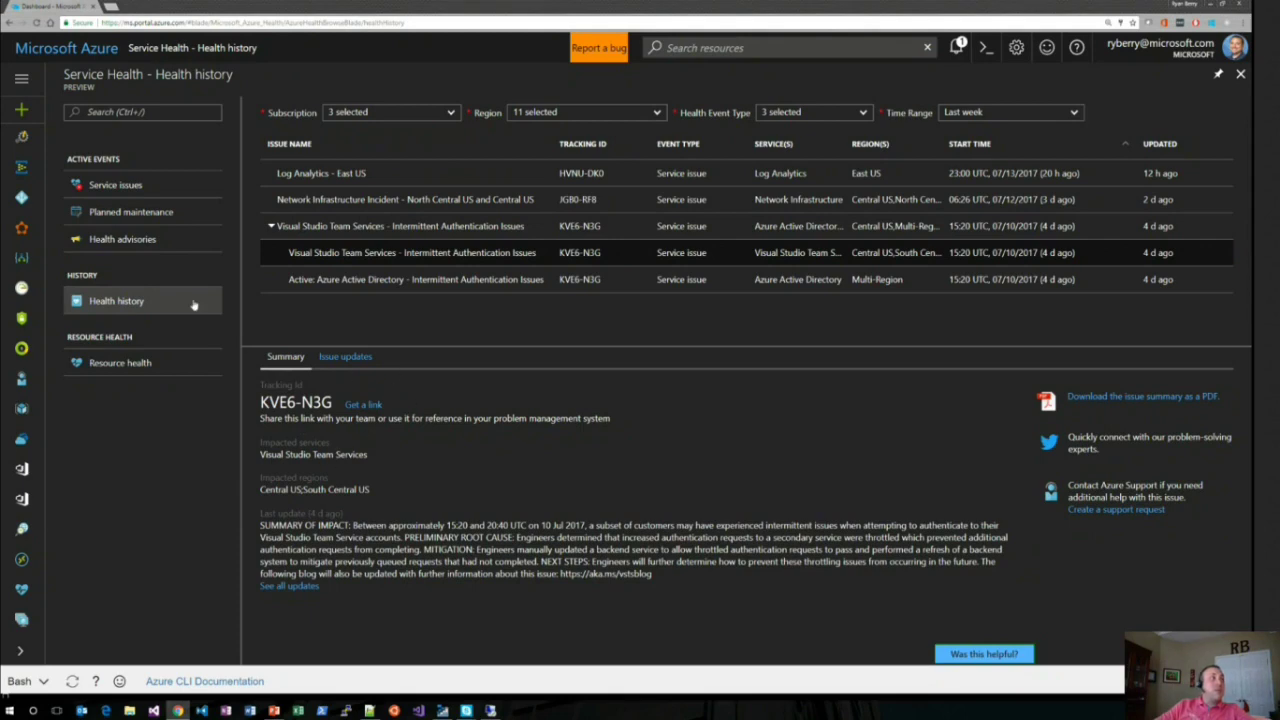
{"action": "left_click", "coordinate": [140, 212]}
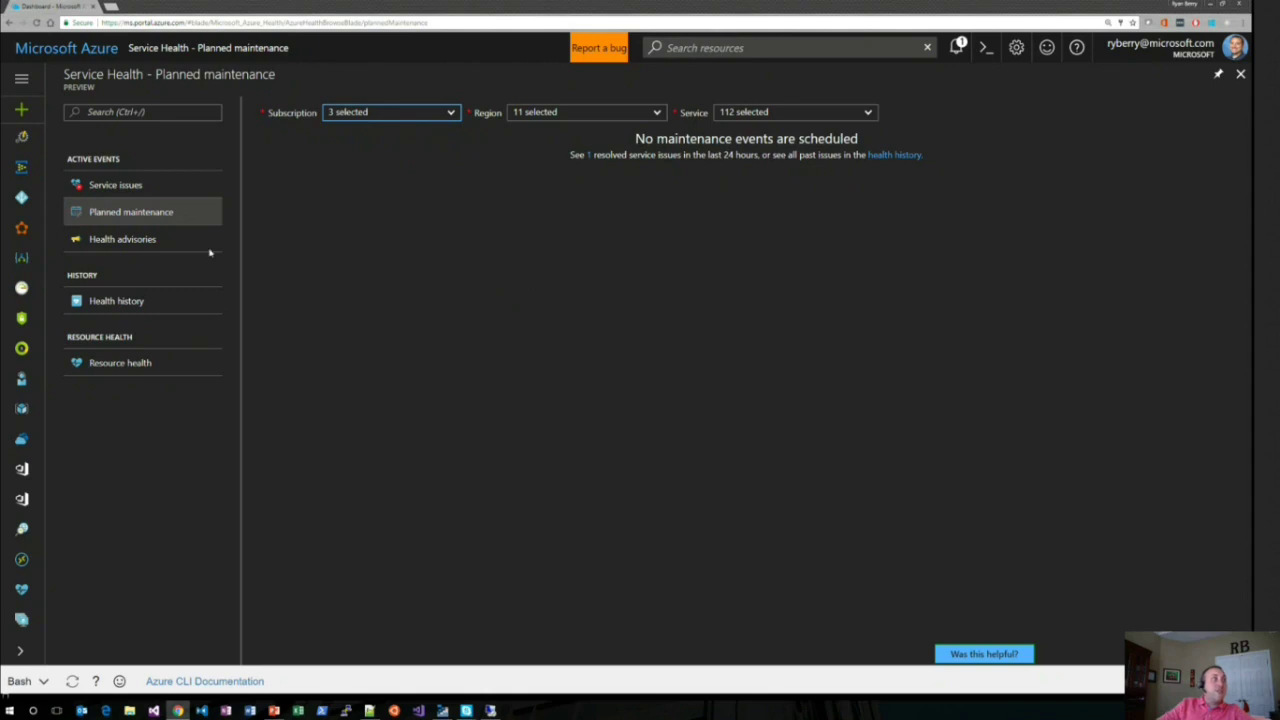
Step: Leave the empty Planned maintenance list and return to the Service issues world map
{"action": "left_click", "coordinate": [136, 184]}
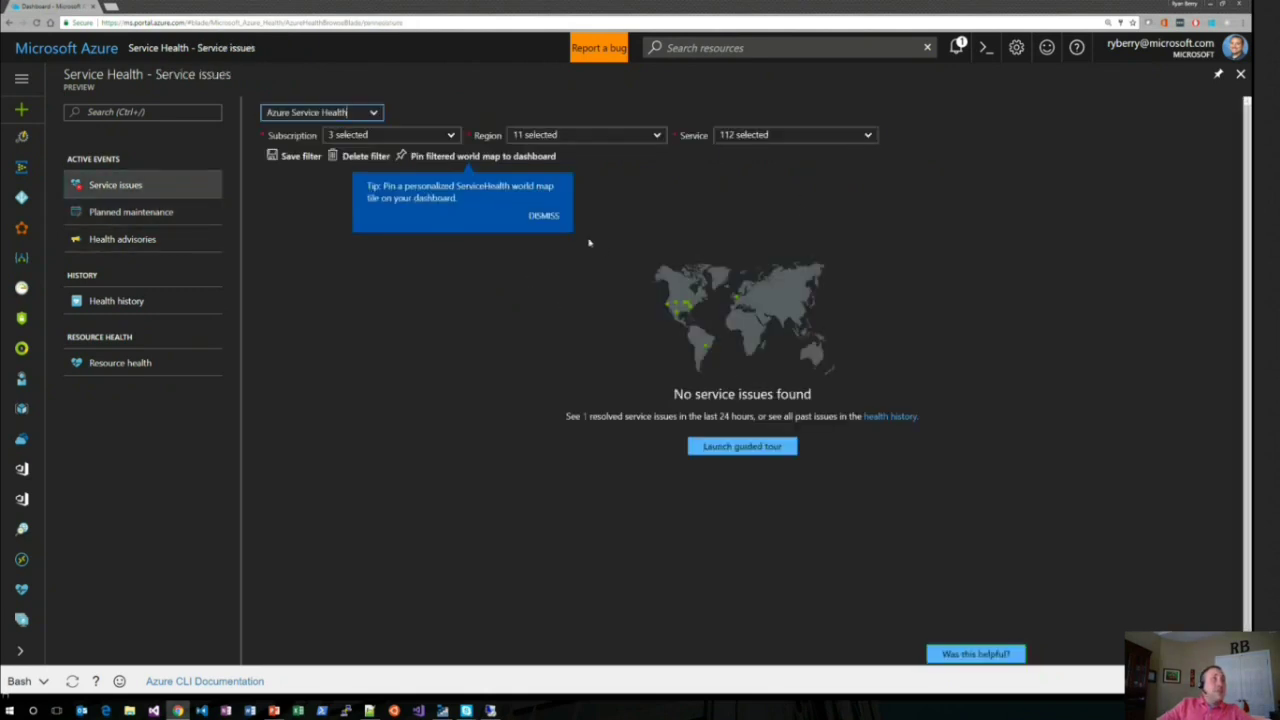
Step: Dismiss the pinning tip and filter service issues to a single subscription
{"action": "left_click", "coordinate": [550, 218]}
{"action": "left_click", "coordinate": [408, 135]}
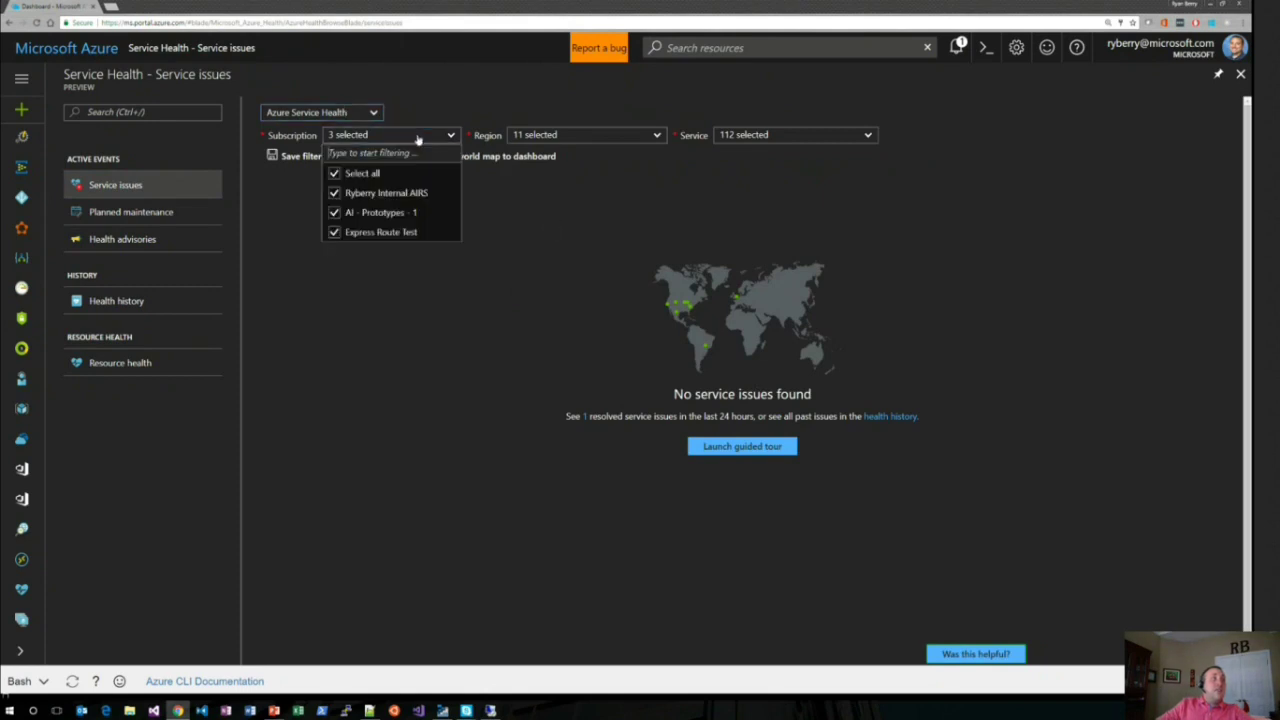
{"action": "left_click", "coordinate": [338, 174]}
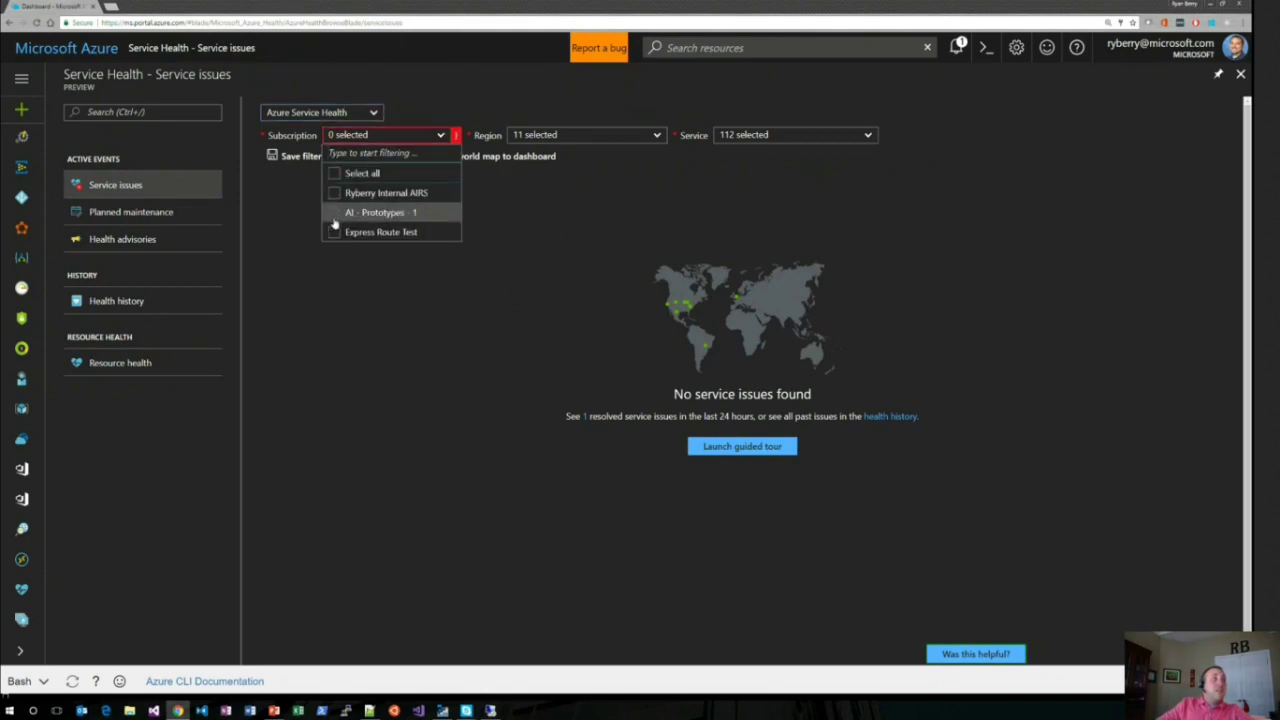
{"action": "left_click", "coordinate": [336, 193]}
{"action": "left_click", "coordinate": [571, 136]}
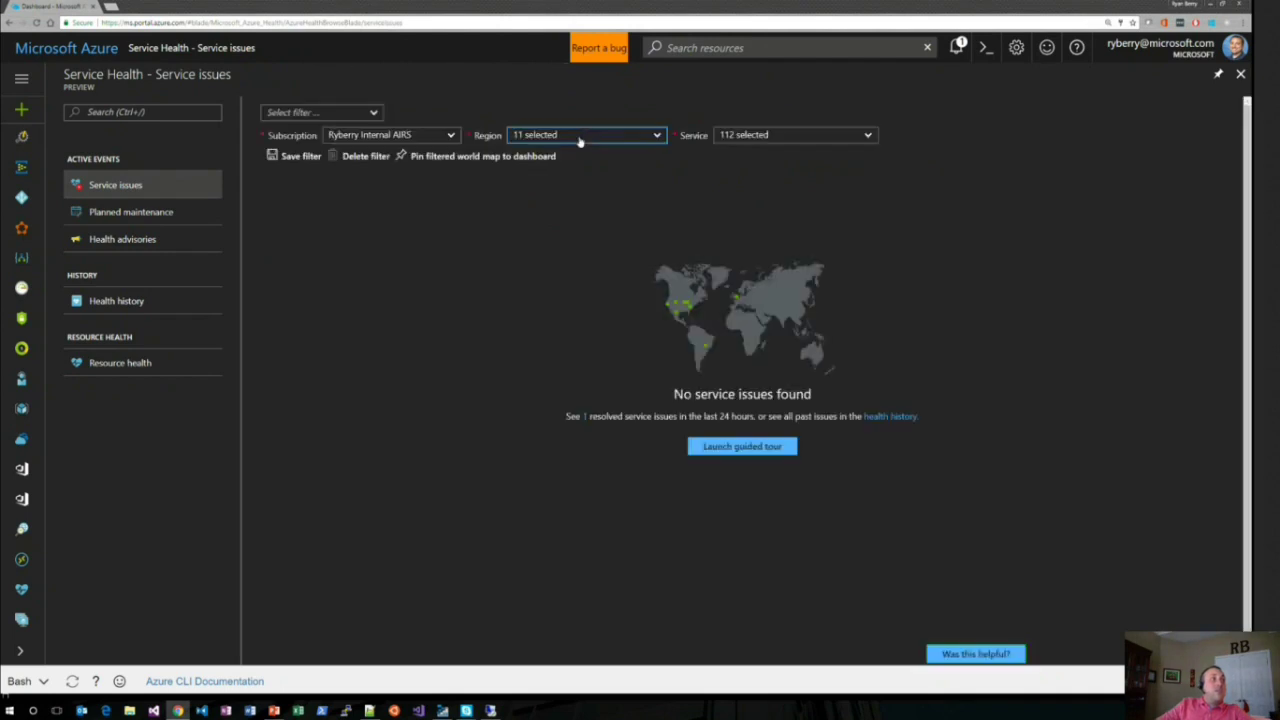
Step: Keep all regions, filter the service to Azure Active Directory, and go to the dashboard
{"action": "left_click", "coordinate": [579, 141]}
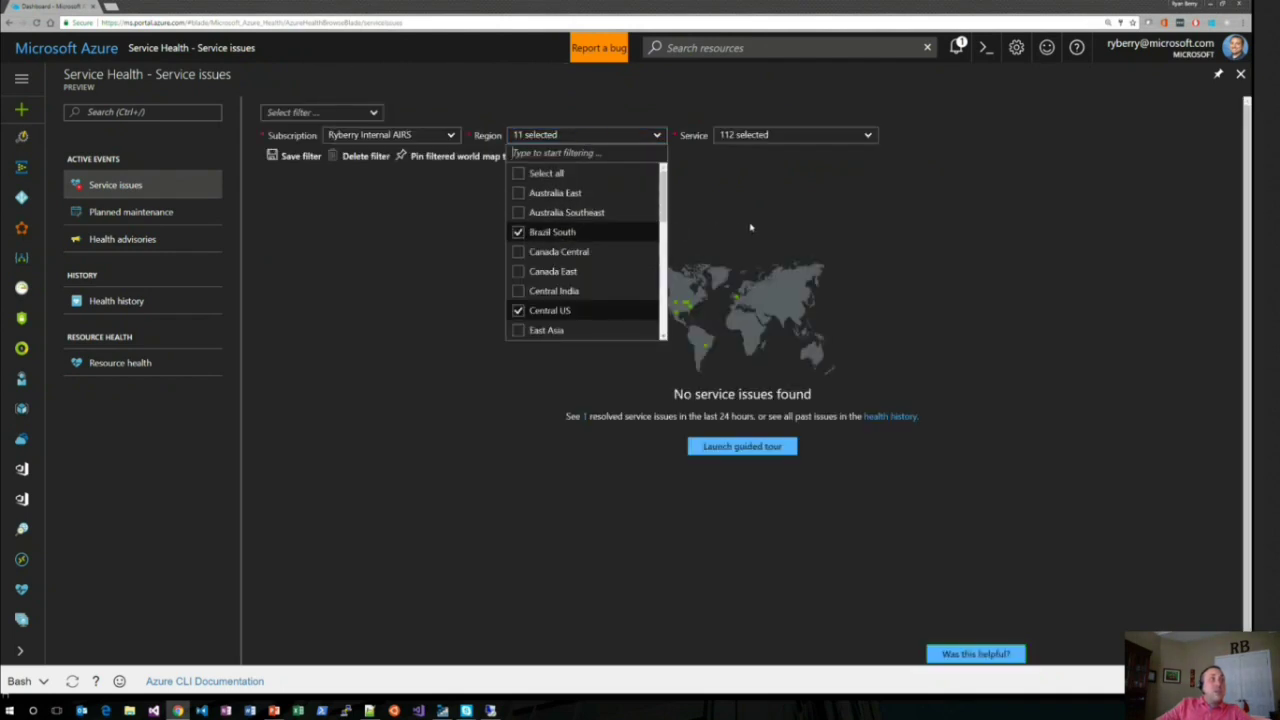
{"action": "left_click", "coordinate": [766, 148]}
{"action": "left_click", "coordinate": [766, 146]}
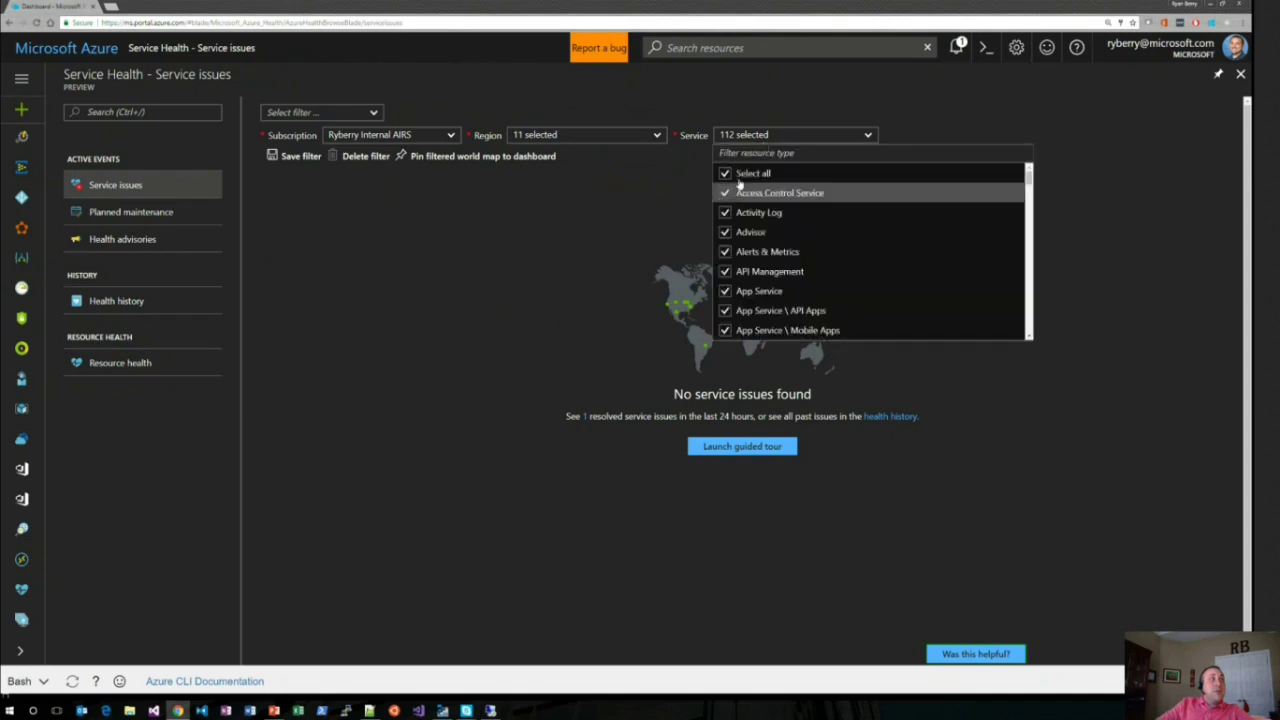
{"action": "left_click", "coordinate": [733, 174]}
{"action": "scroll", "coordinate": [737, 255], "scroll_direction": "down", "scroll_amount": 2}
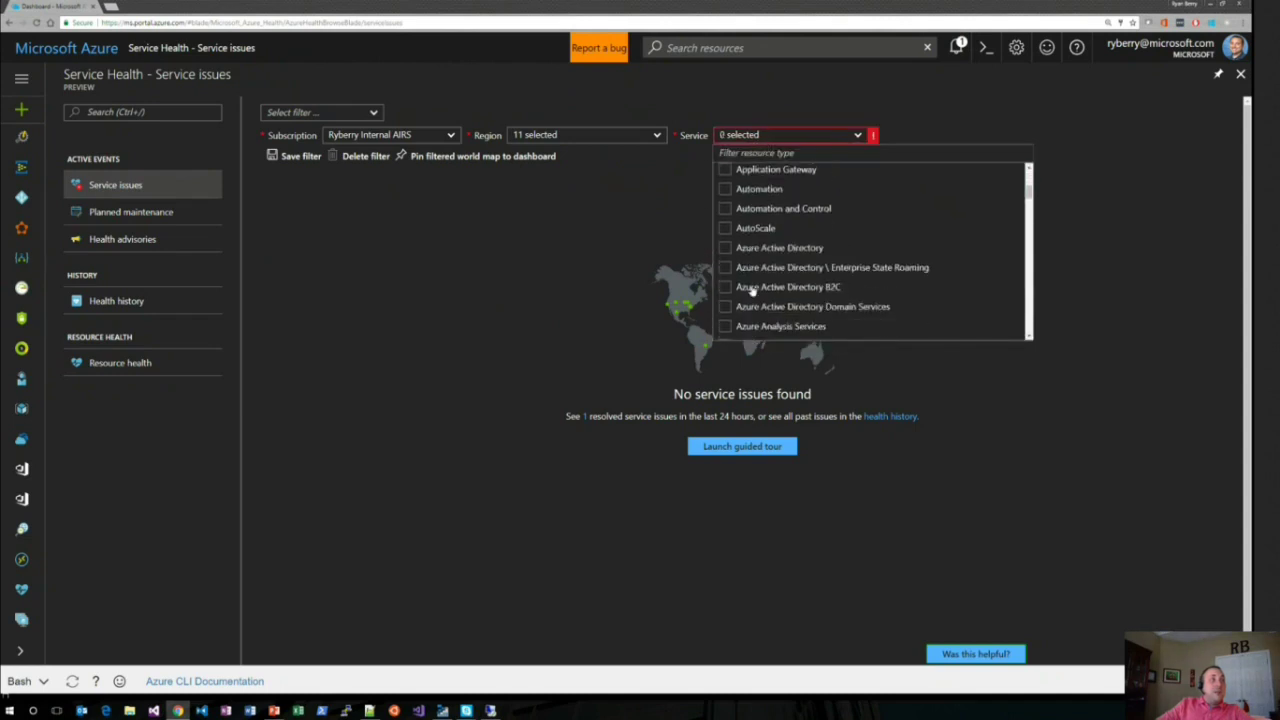
{"action": "scroll", "coordinate": [738, 258], "scroll_direction": "up", "scroll_amount": 1}
{"action": "left_click", "coordinate": [735, 297]}
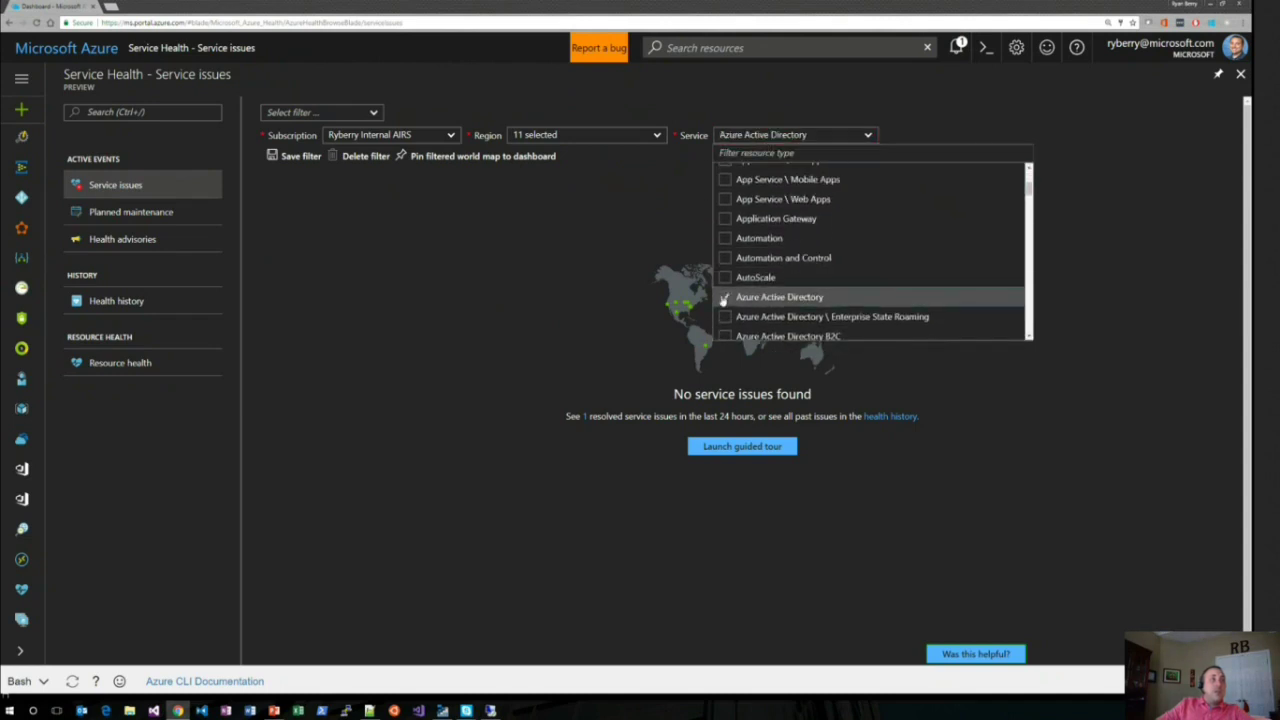
{"action": "left_click", "coordinate": [410, 250]}
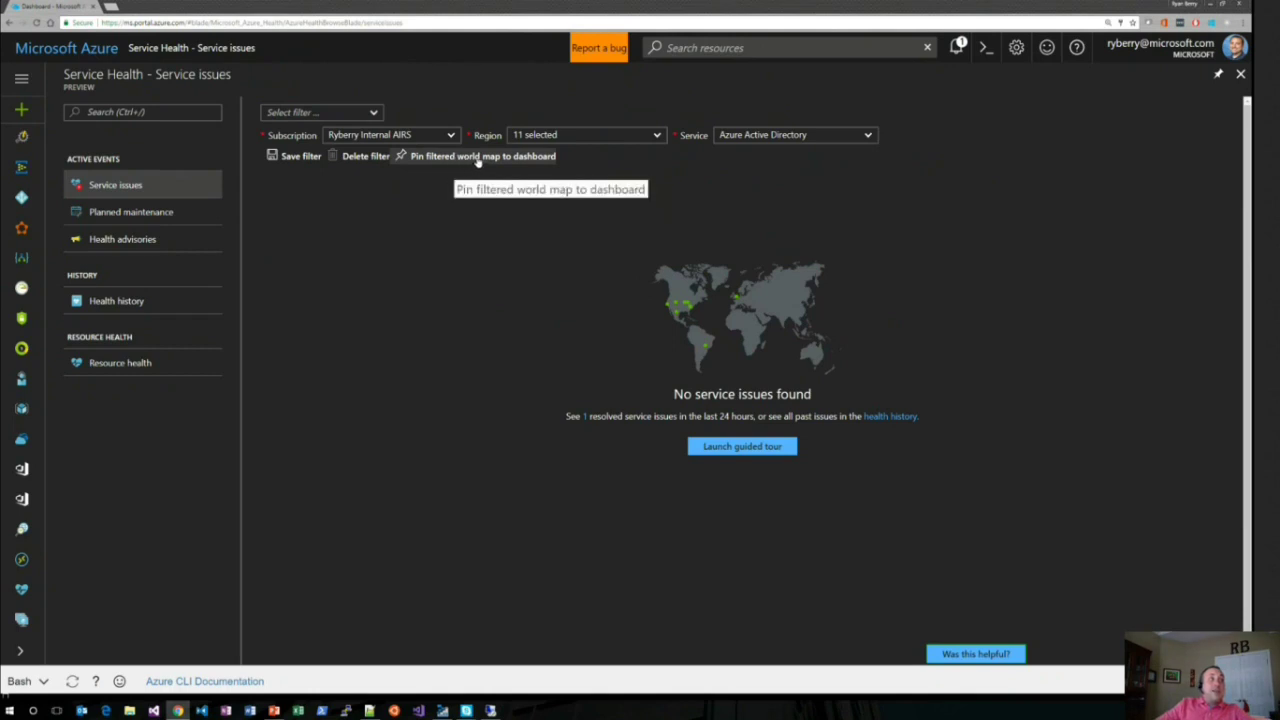
{"action": "scroll", "coordinate": [20, 145], "scroll_direction": "up", "scroll_amount": 5}
{"action": "left_click", "coordinate": [20, 140]}
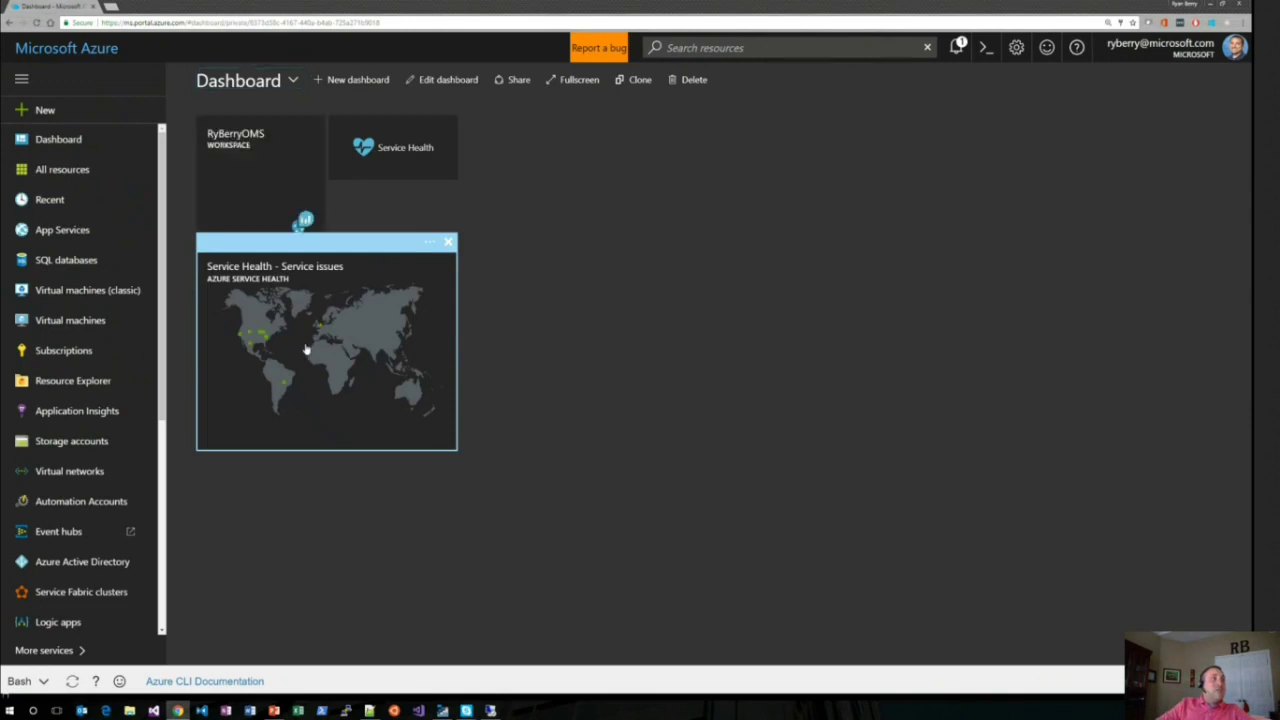
Step: Open Service issues from the dashboard's pinned map tile, then switch to Health advisories
{"action": "left_click", "coordinate": [306, 349]}
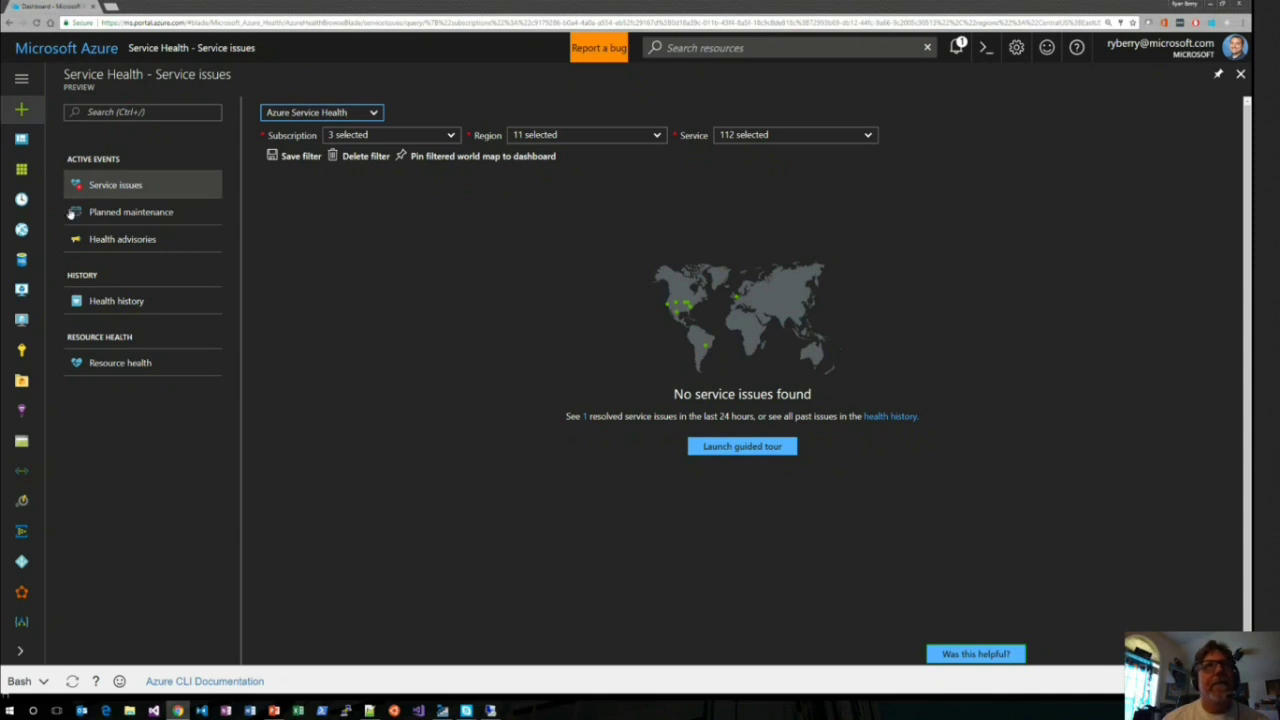
{"action": "left_click", "coordinate": [104, 242]}
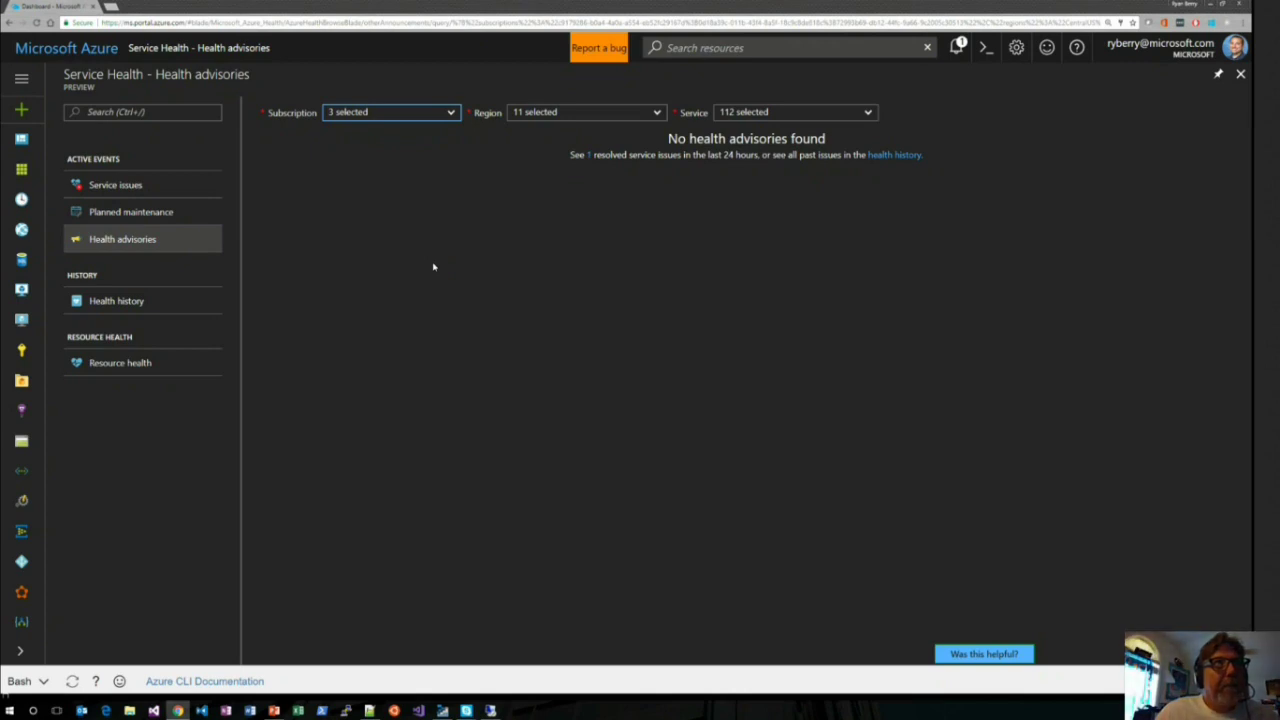
Step: After finding no health advisories, return to the dashboard with its Service Health tiles
{"action": "left_click", "coordinate": [1240, 74]}
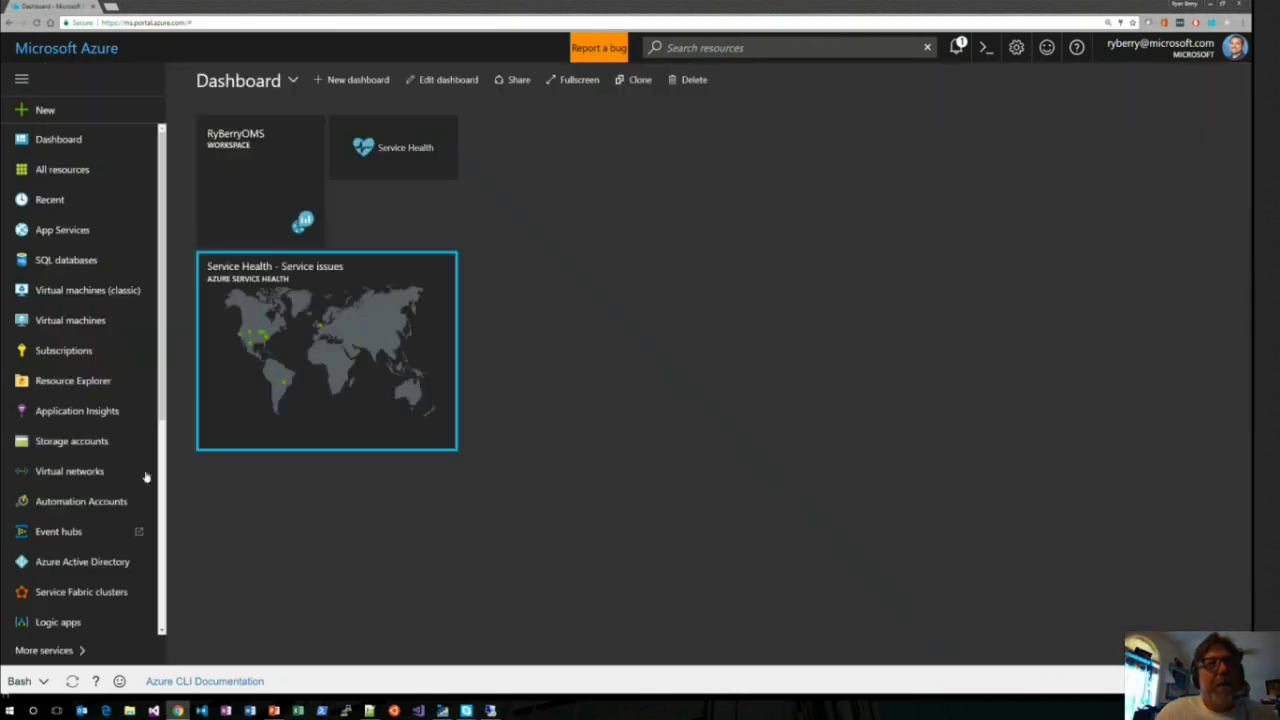
Step: Open Monitor from the left navigation to reach its activity log
{"action": "scroll", "coordinate": [100, 480], "scroll_direction": "down", "scroll_amount": 3}
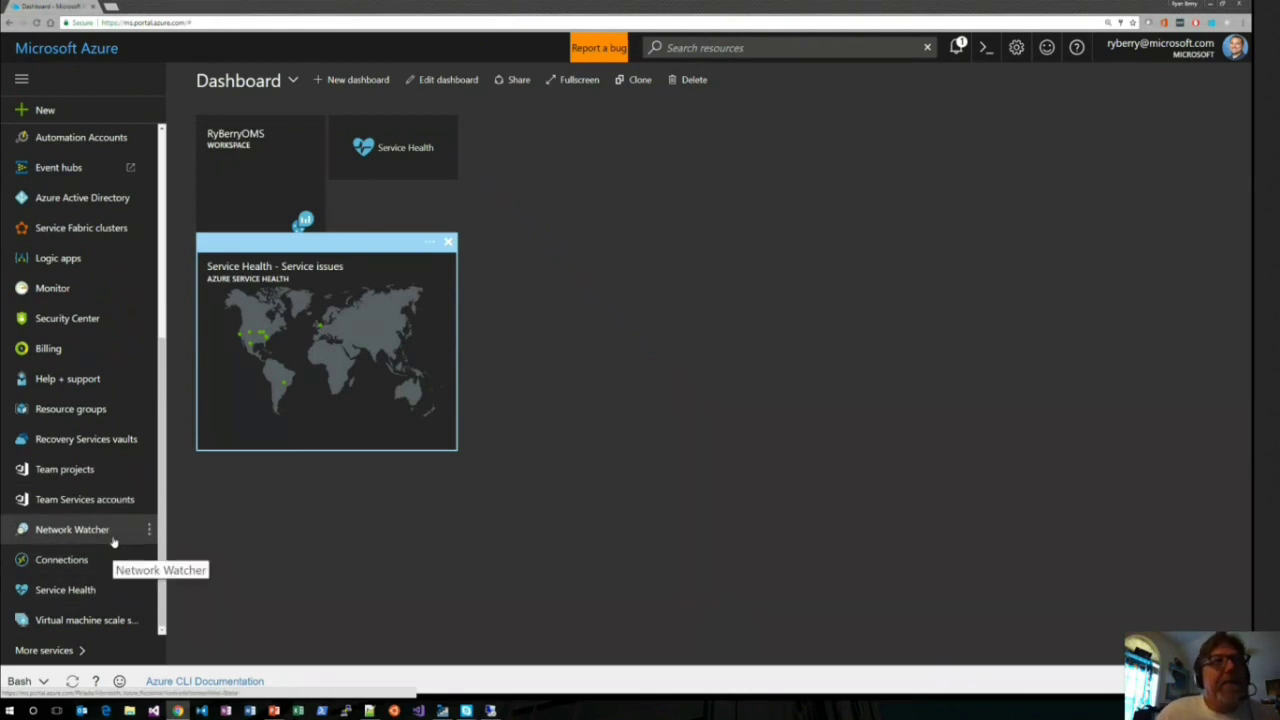
{"action": "left_click", "coordinate": [78, 291]}
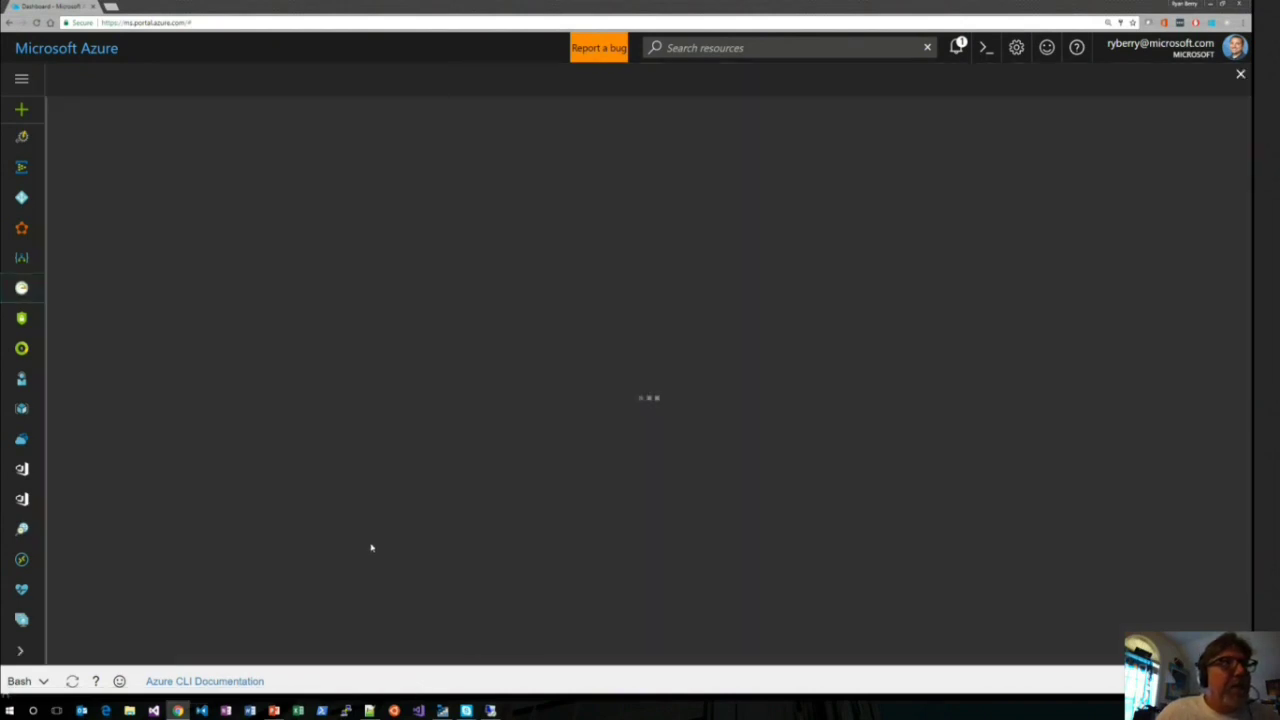